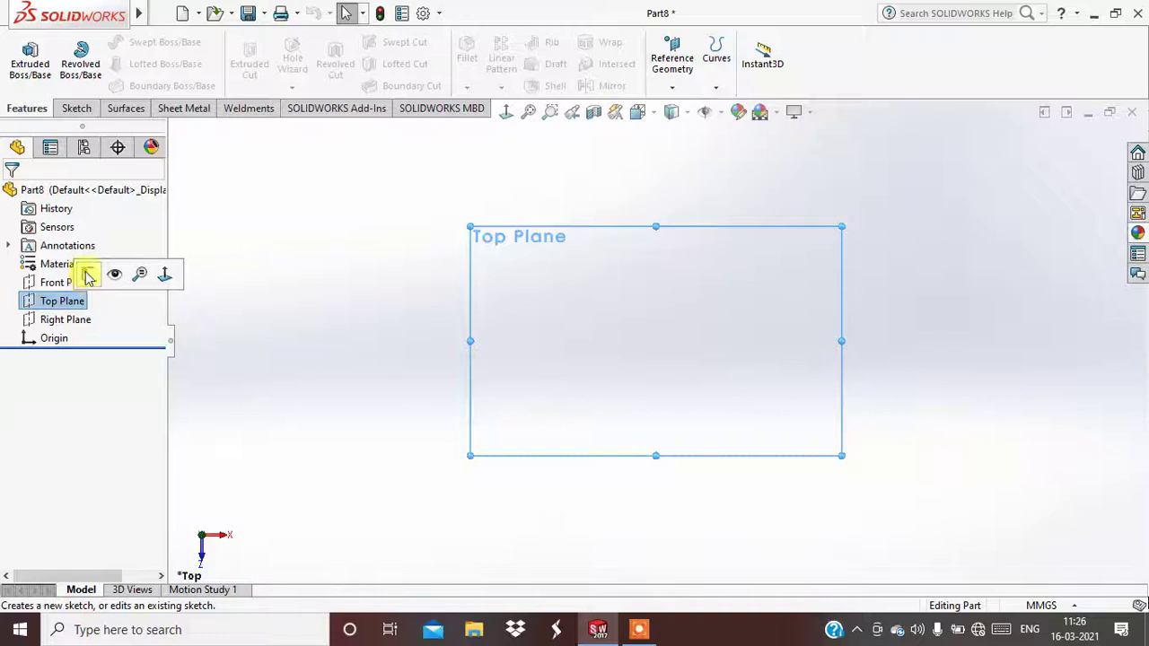
Start a sketch on the Top Plane and draw a circle centred on the origin
click(88, 277)
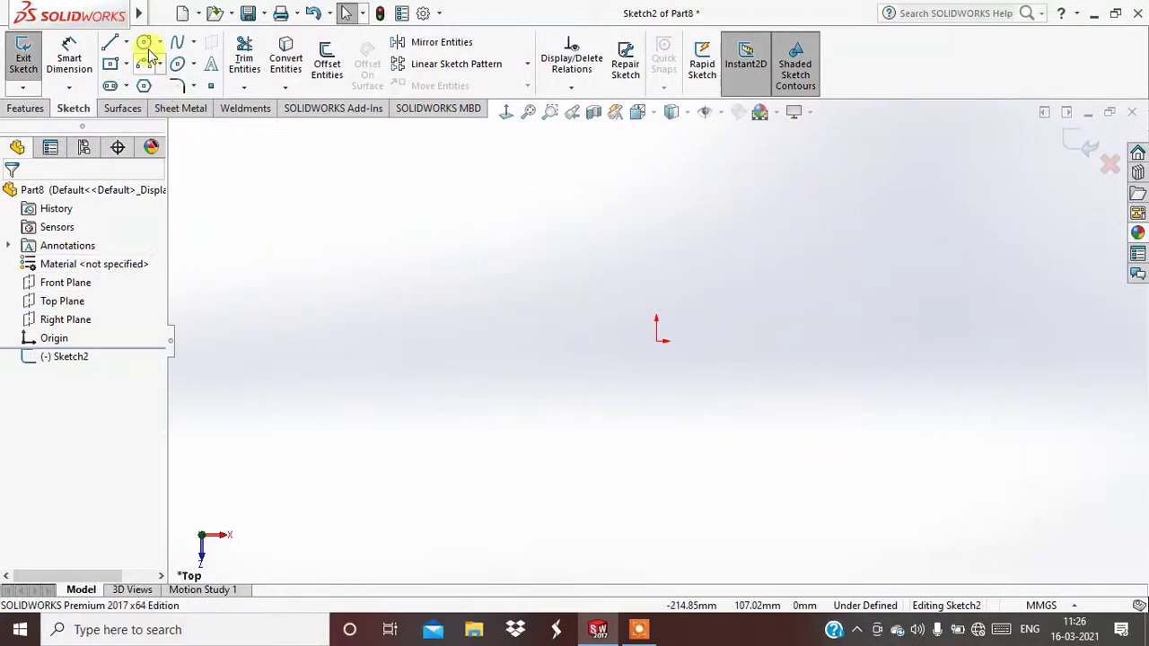
click(657, 339)
click(698, 310)
Dimension the circle's diameter to 50 mm
click(69, 59)
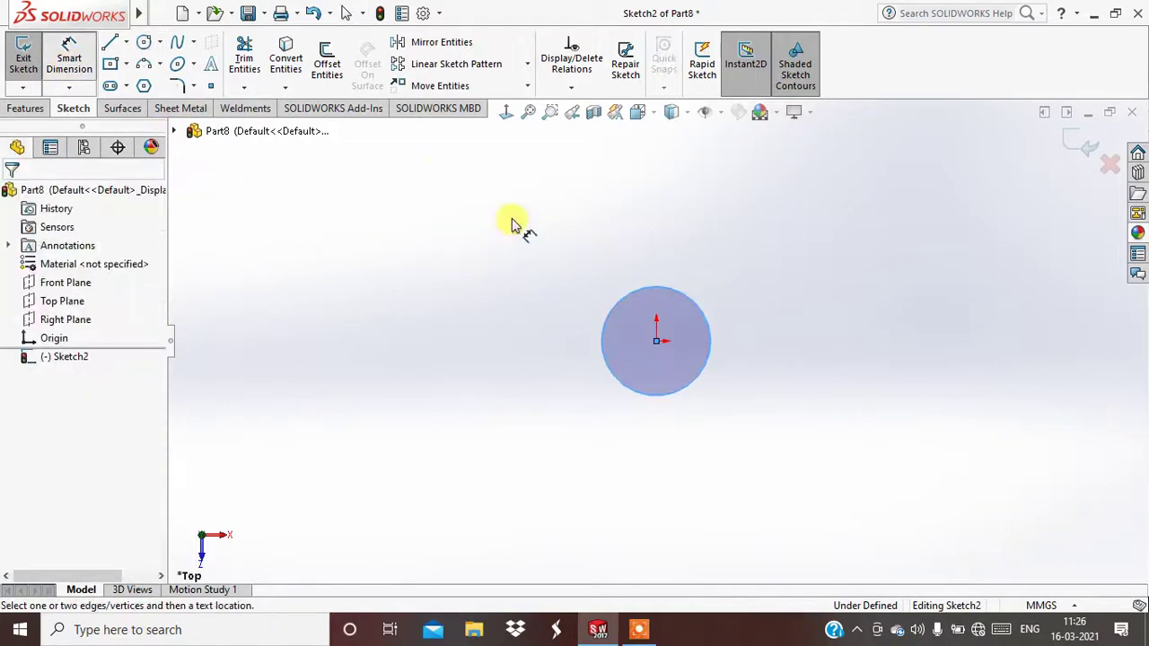
click(704, 371)
click(742, 362)
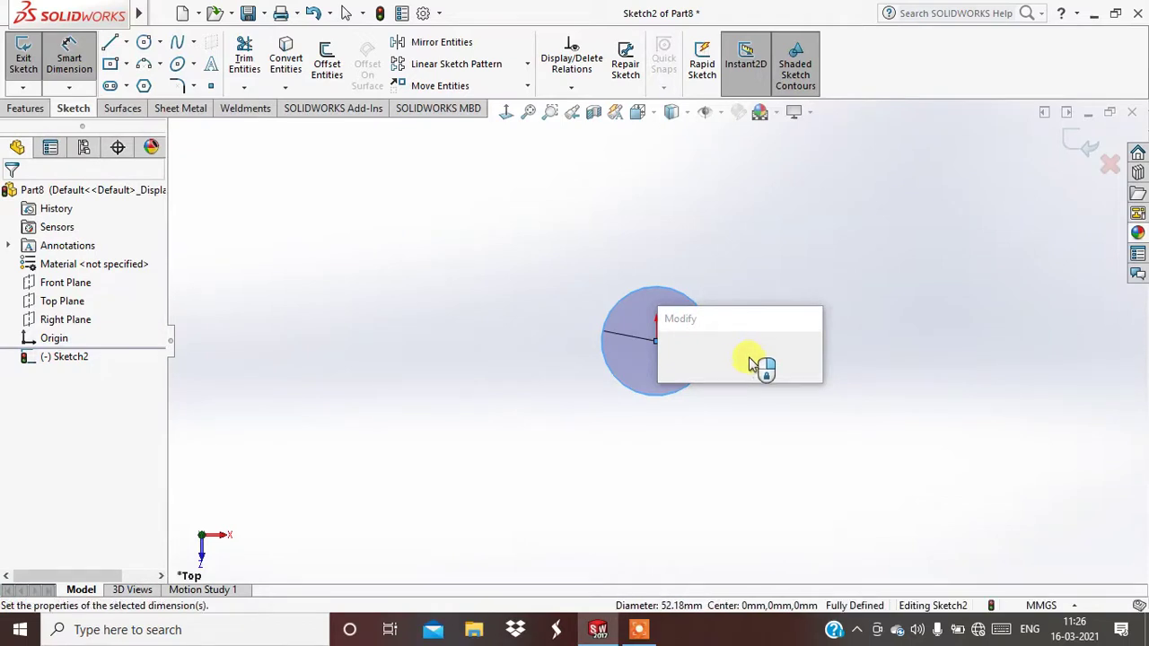
text(50)
key(Return)
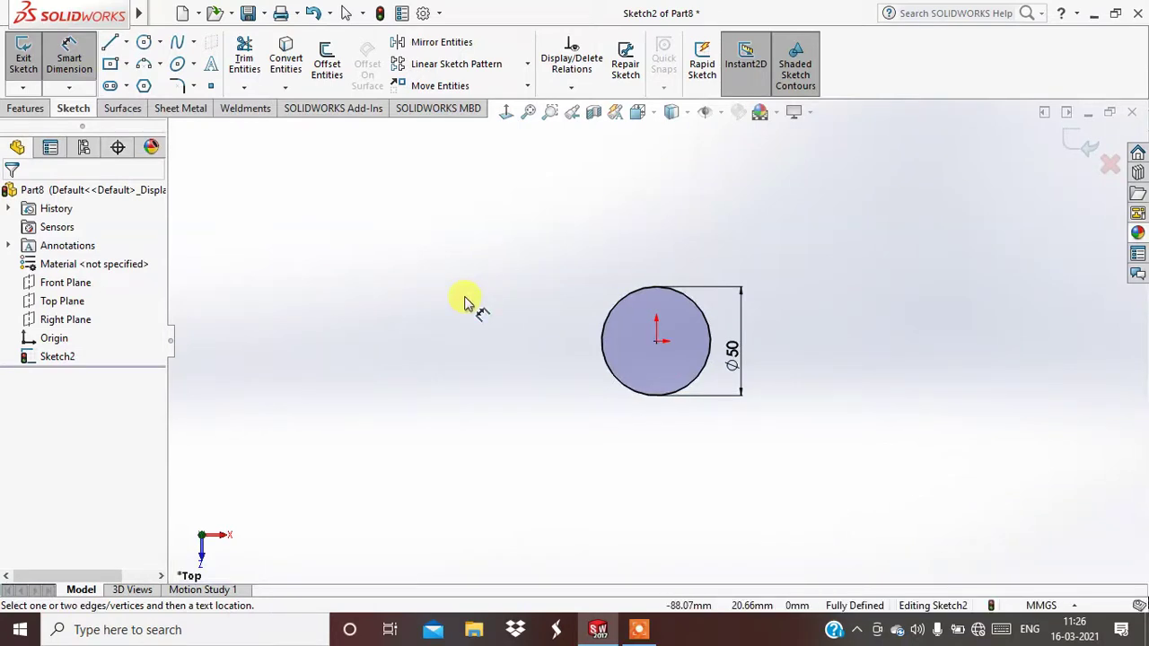
click(110, 42)
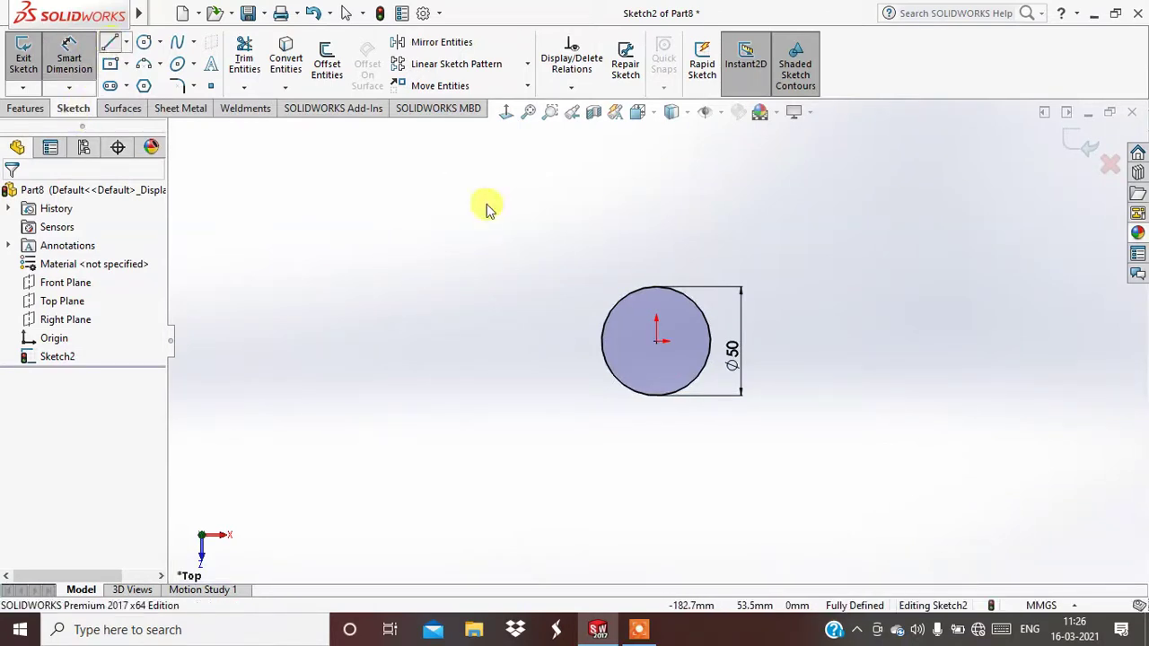
Draw a vertical line rising from the circle's left edge
click(604, 339)
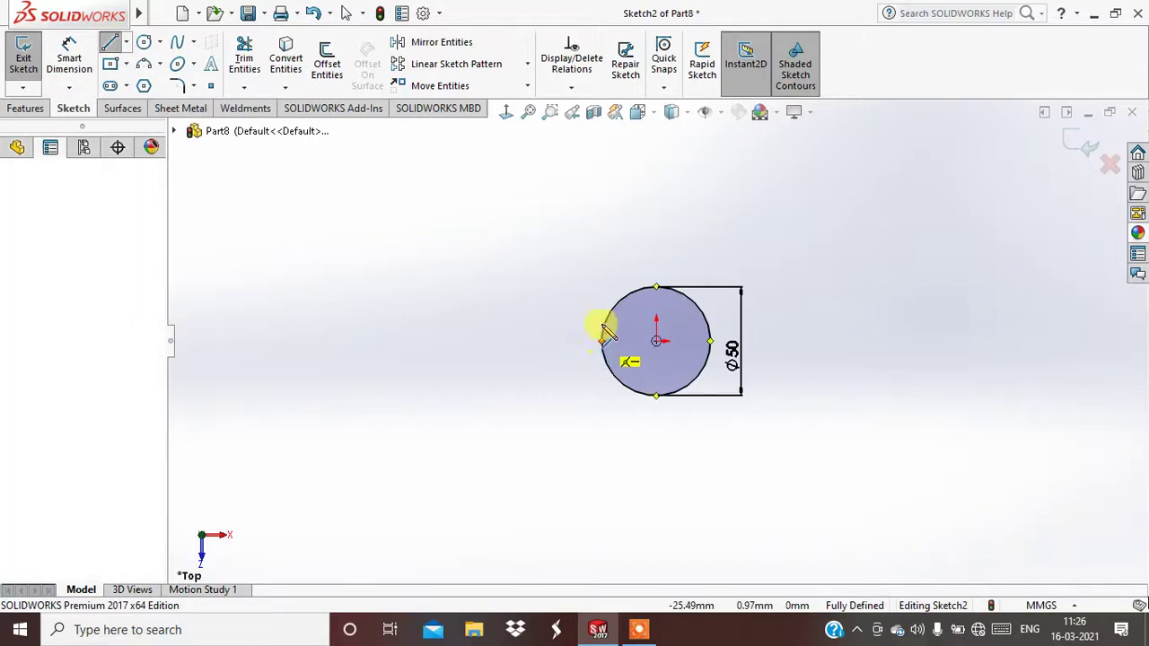
click(605, 235)
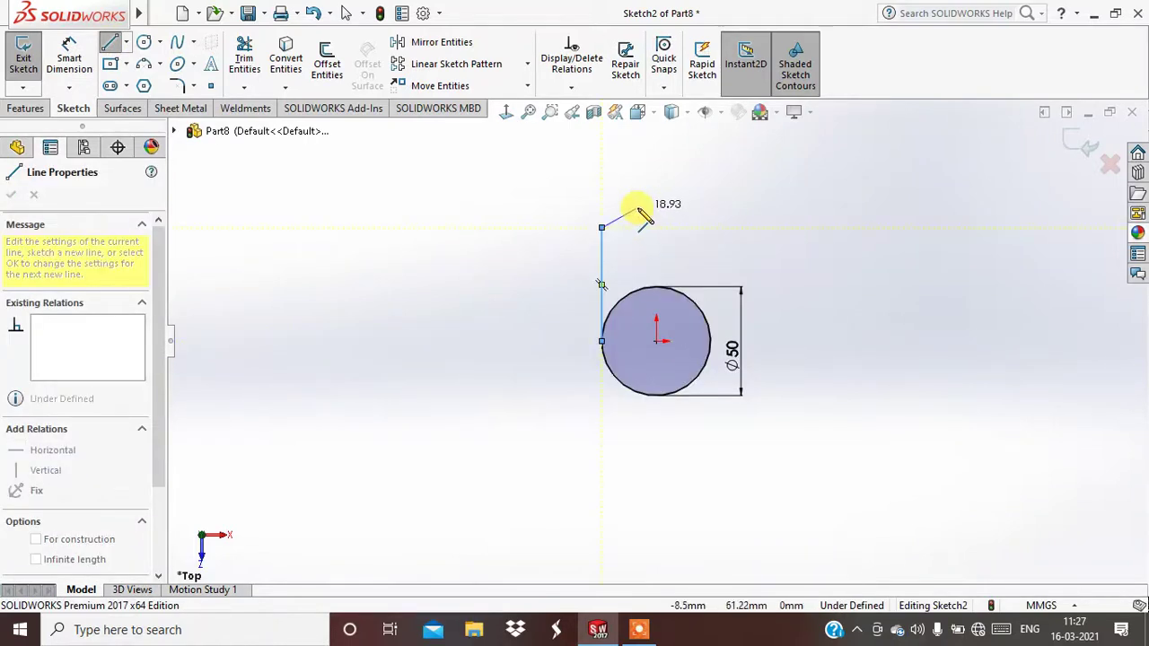
key(Escape)
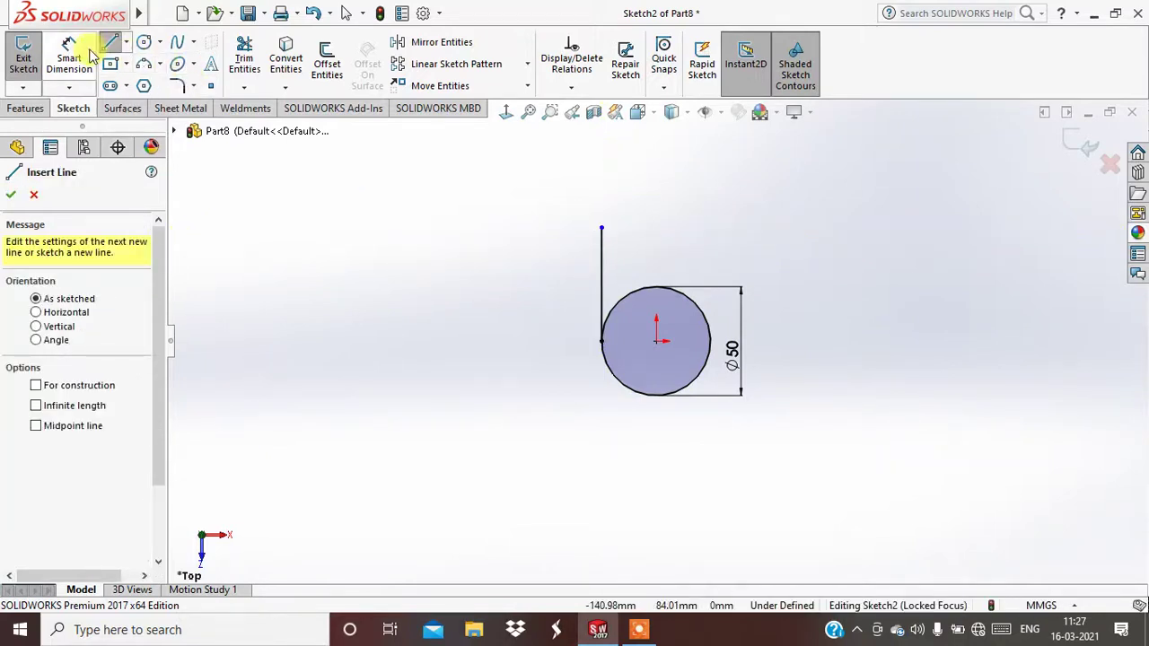
Dimension the vertical line's length as 56 mm
click(70, 49)
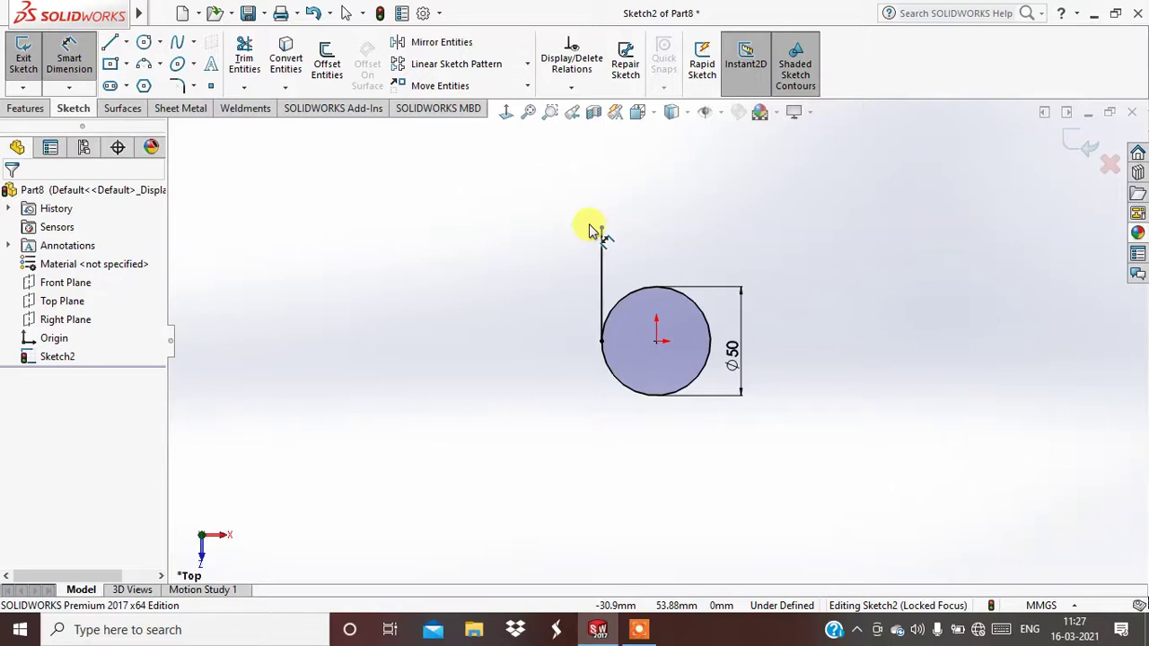
click(600, 228)
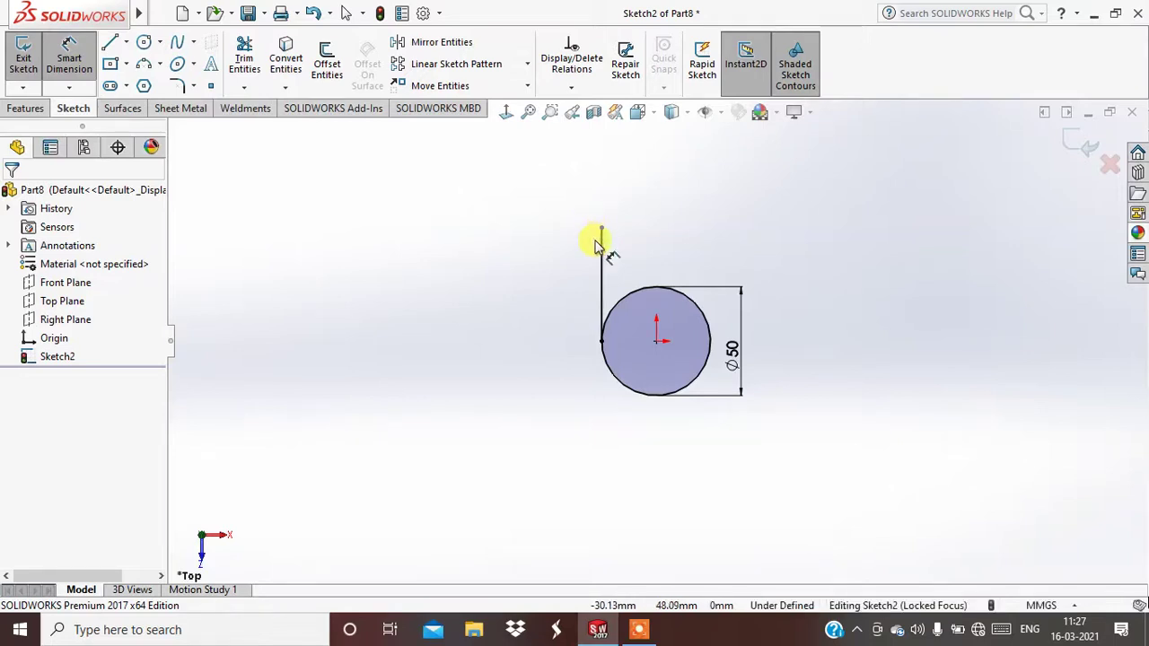
key(Escape)
click(550, 295)
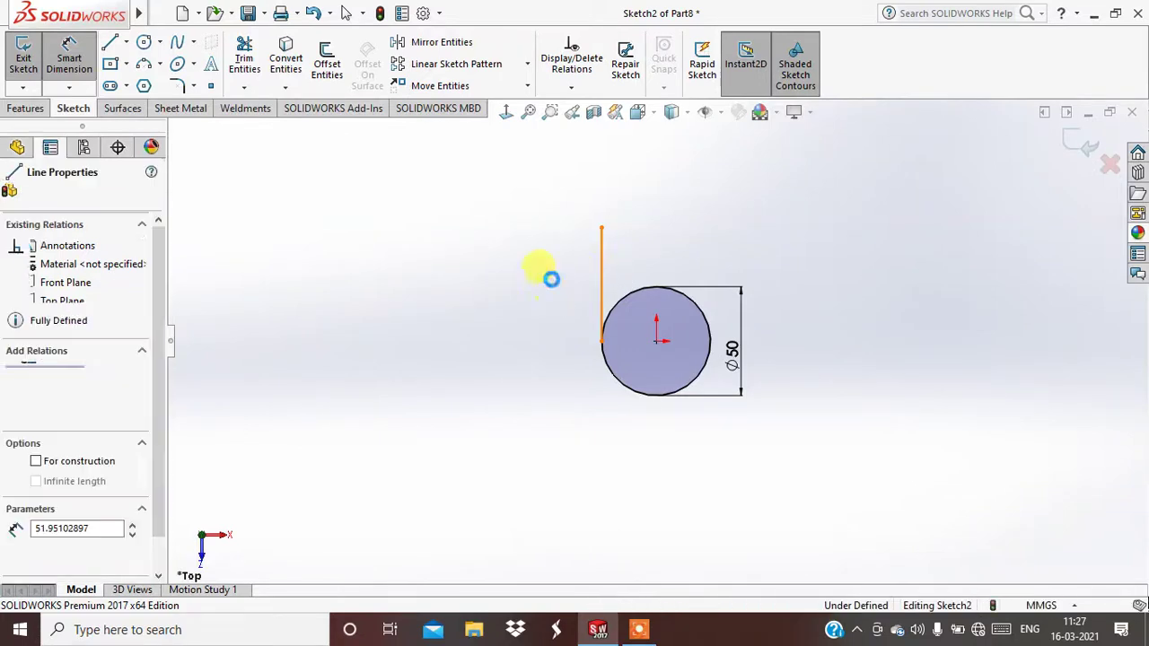
click(553, 284)
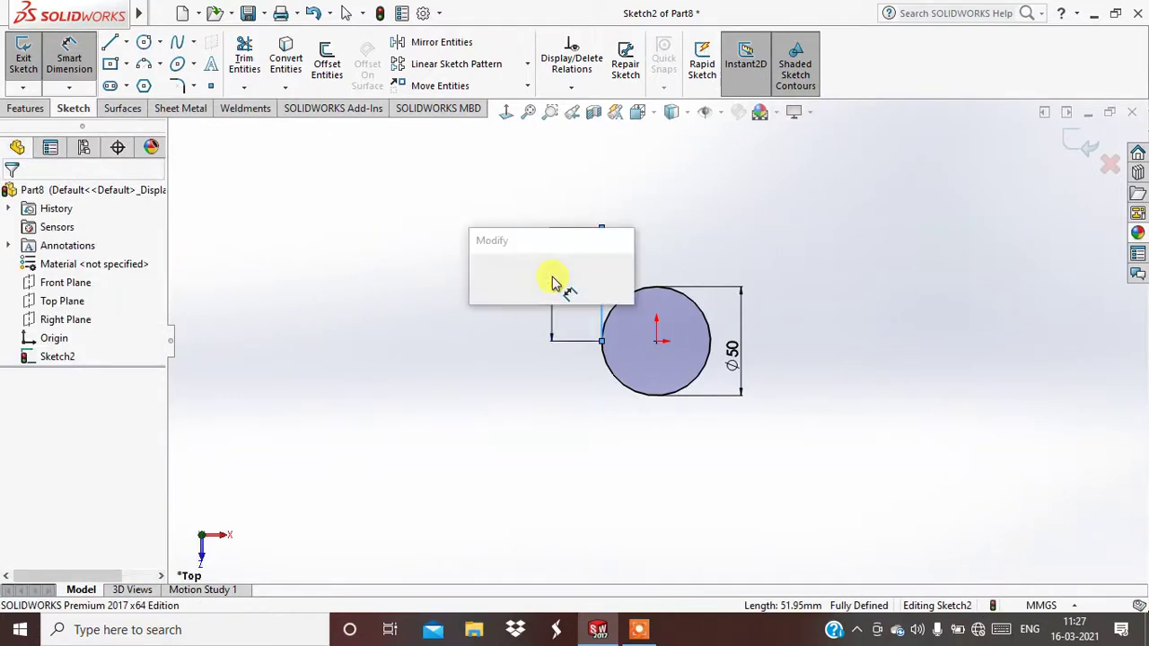
text(5)
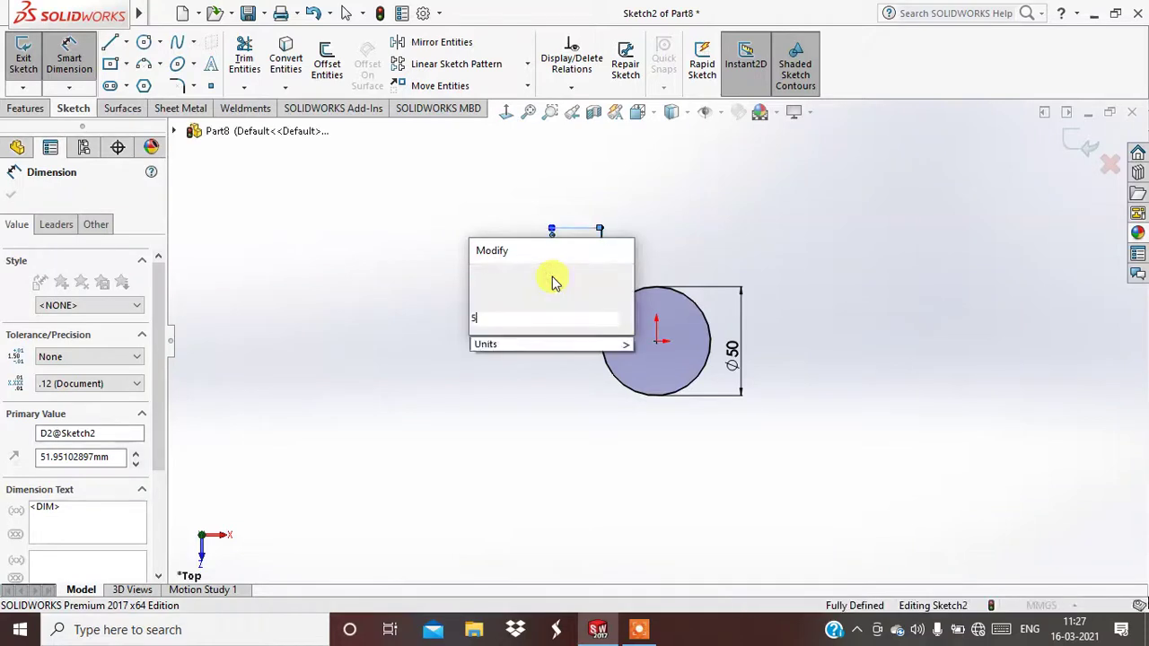
text(6)
key(Return)
key(Escape)
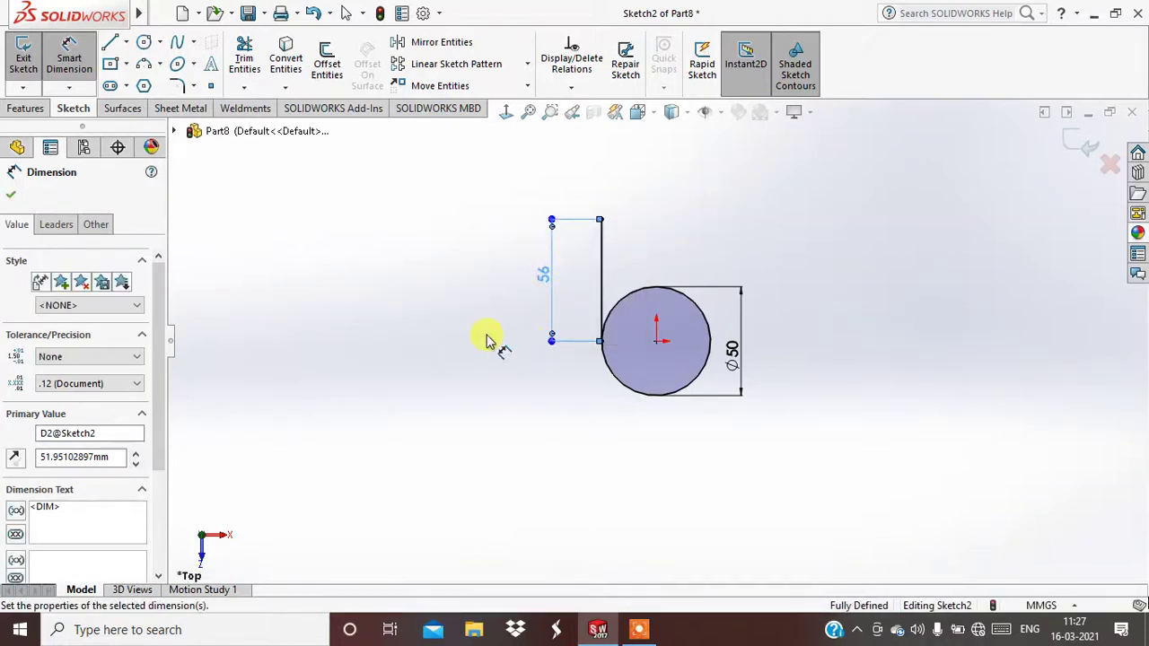
Replace the 56 dimension with a height of 76-25, giving 51 mm
click(541, 269)
key(Delete)
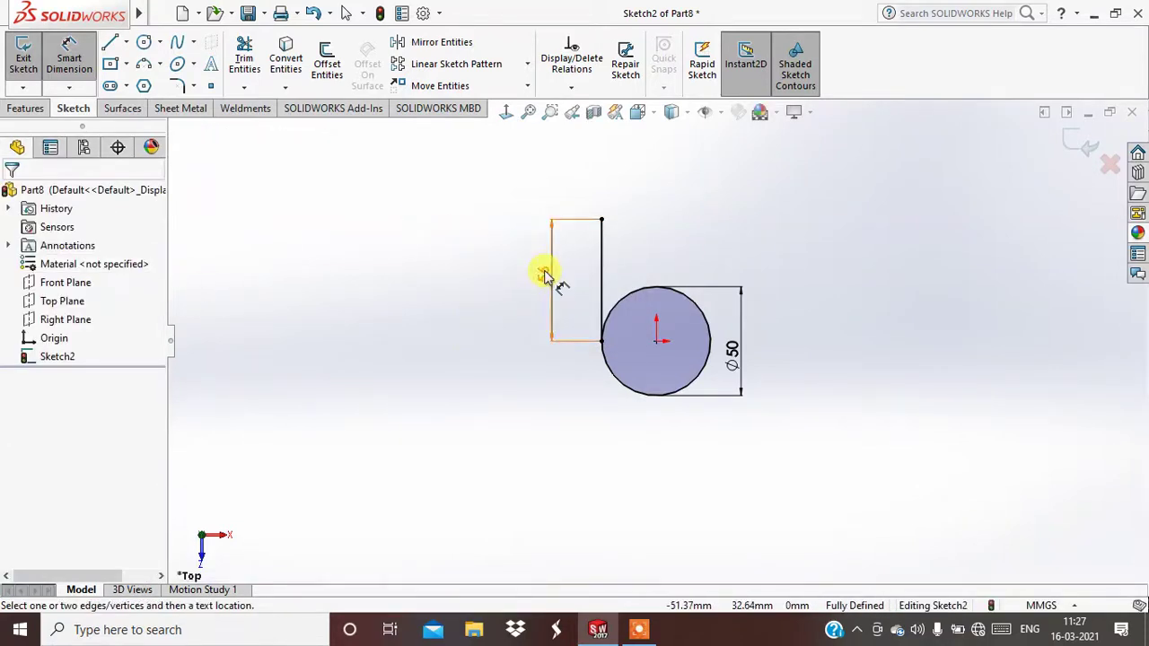
click(543, 270)
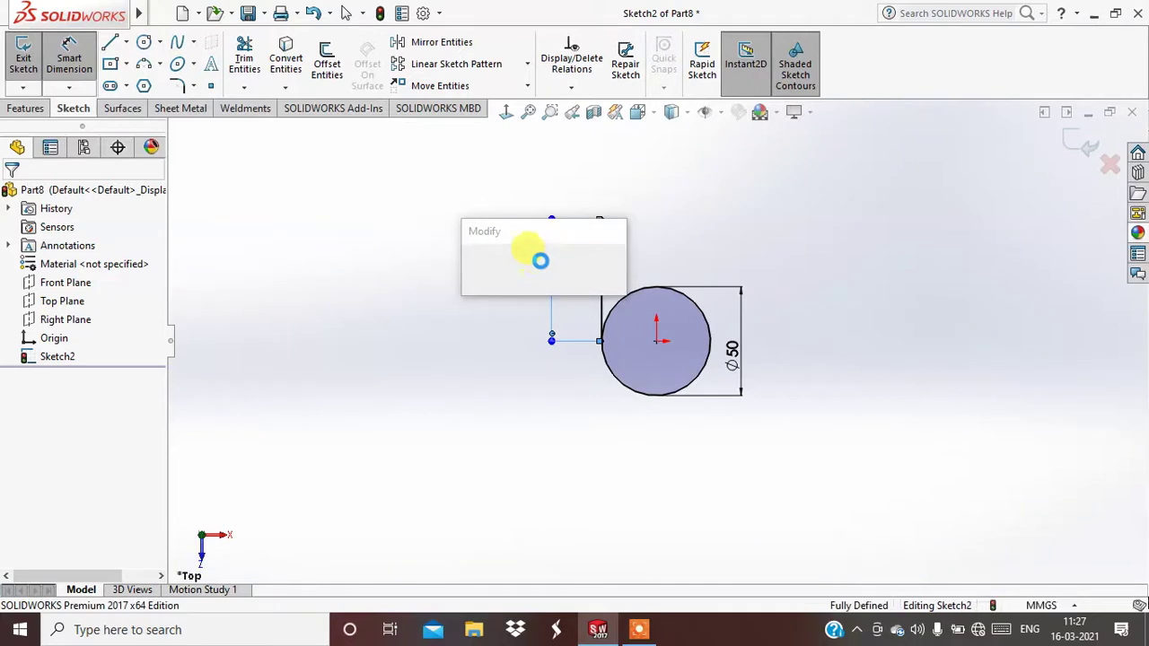
text(7)
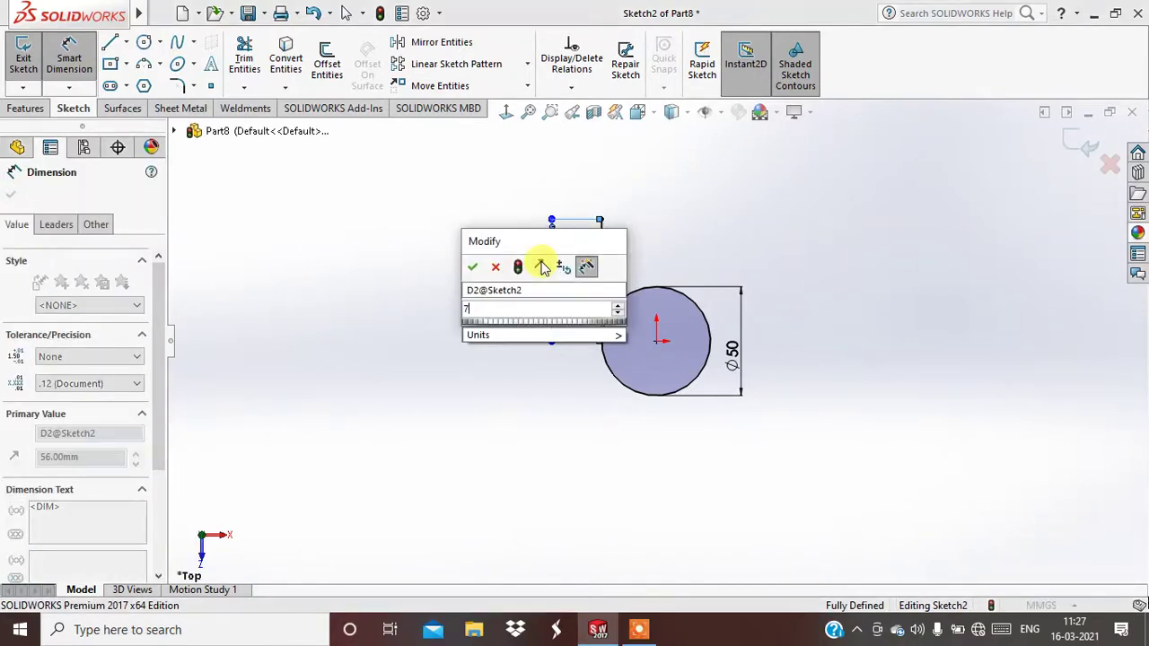
text(6)
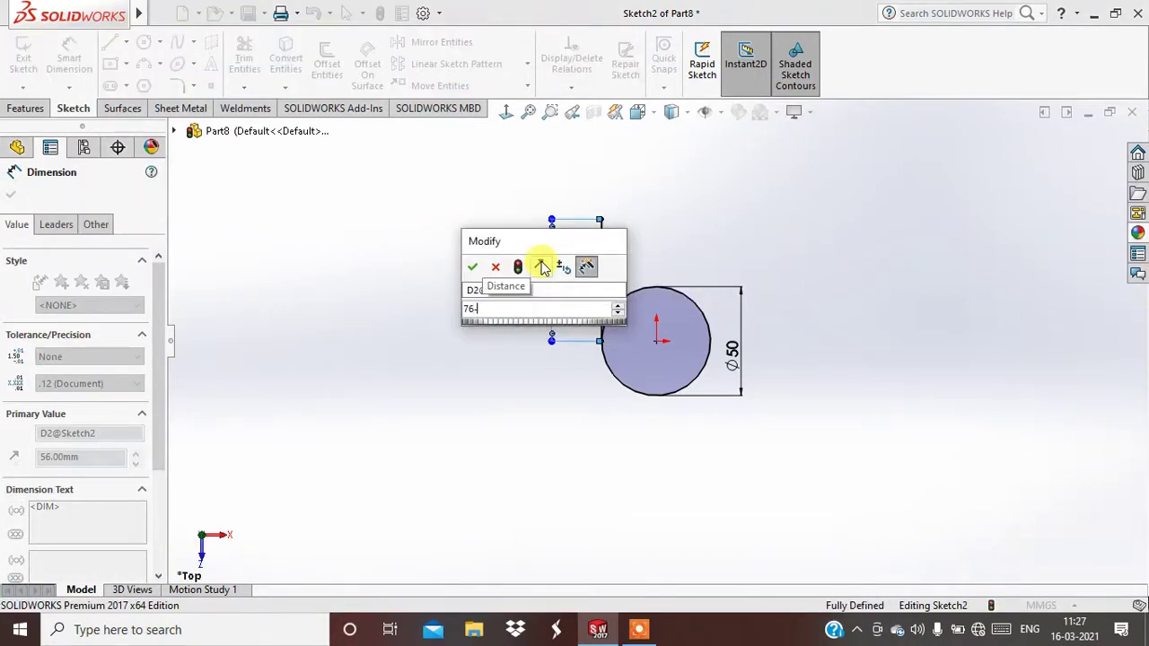
text(-25)
key(Return)
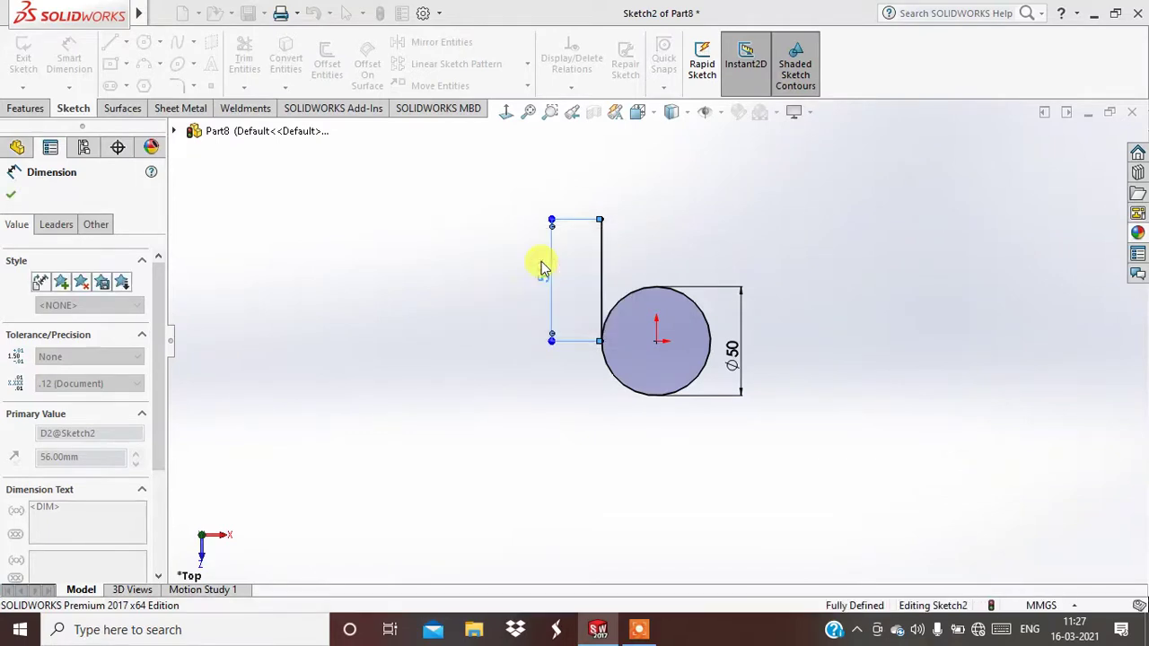
click(668, 449)
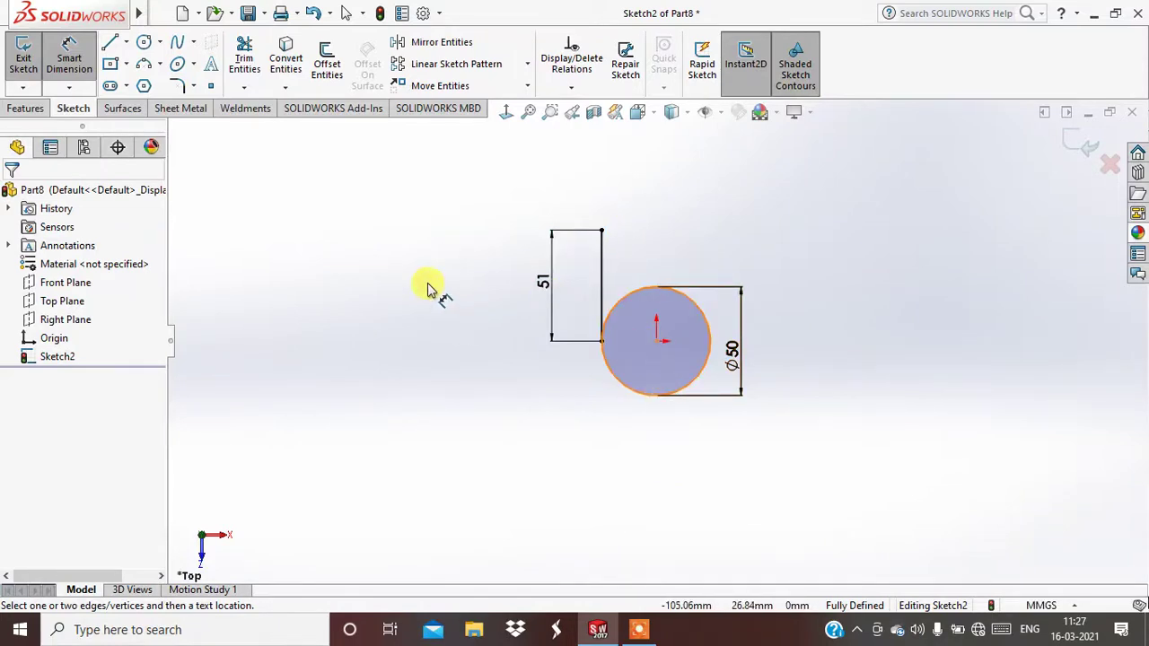
Draw a three-point arc starting at the top of the 51 mm line
click(150, 70)
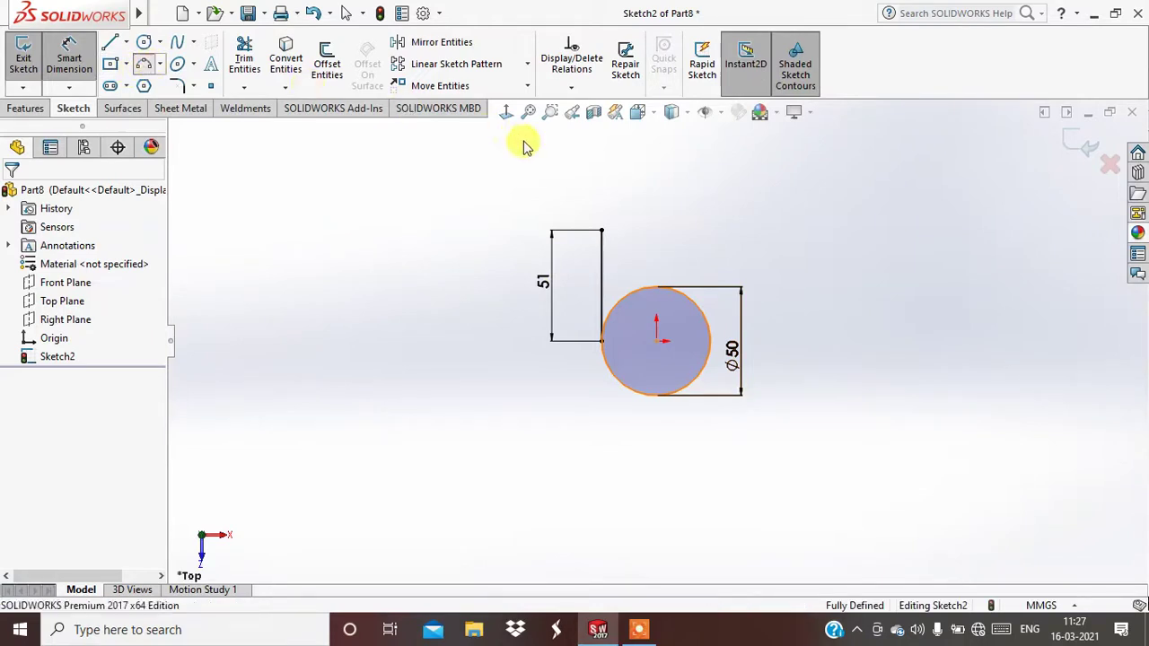
click(602, 232)
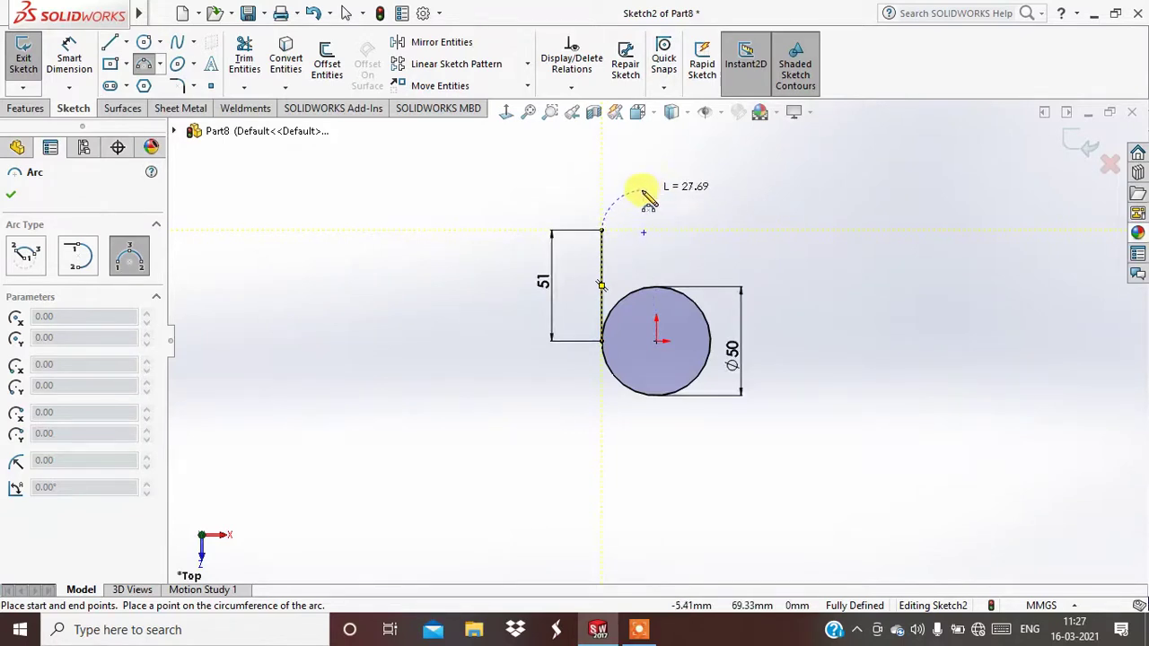
click(631, 206)
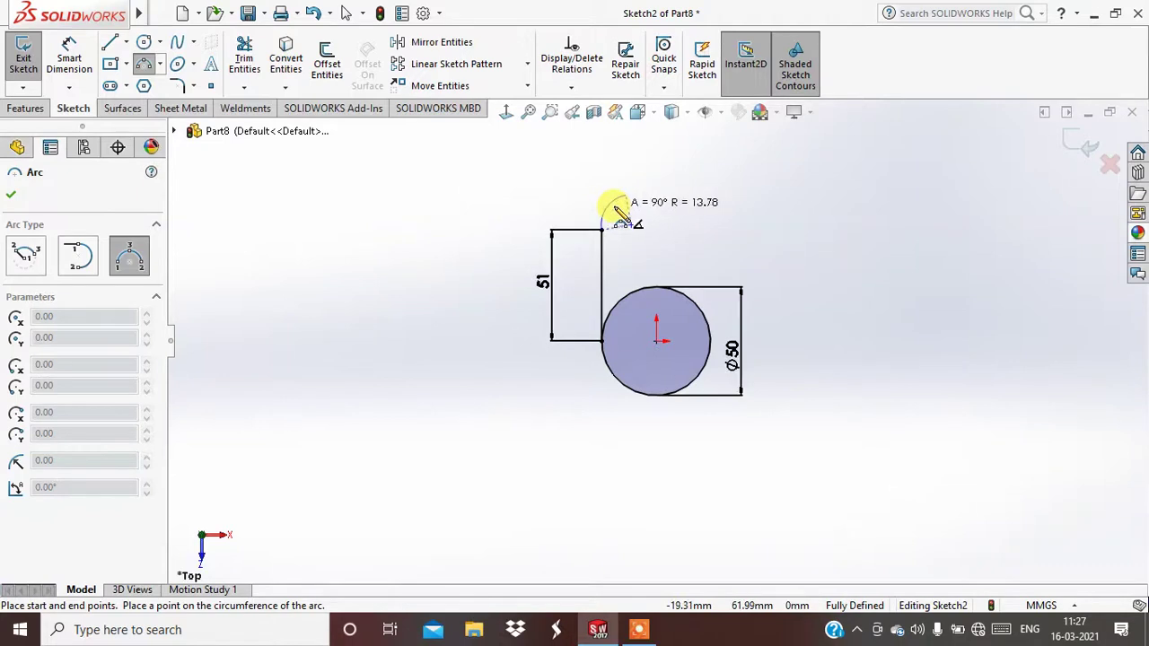
click(615, 208)
click(15, 197)
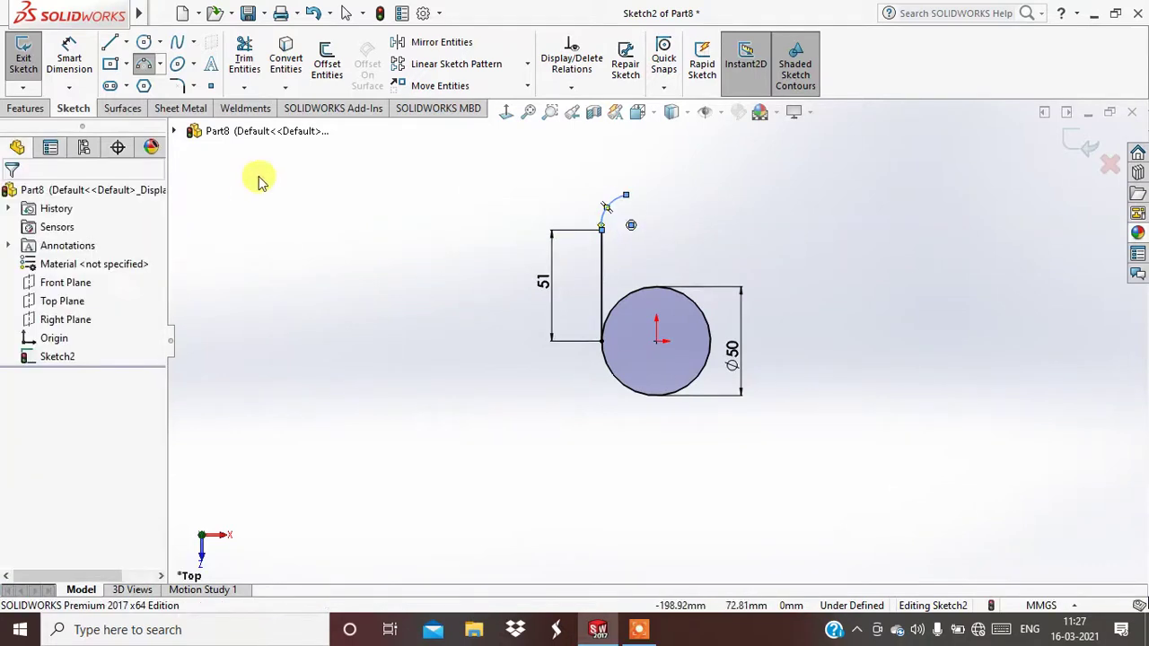
key(z)
key(z)
scroll(709, 212, down, 1)
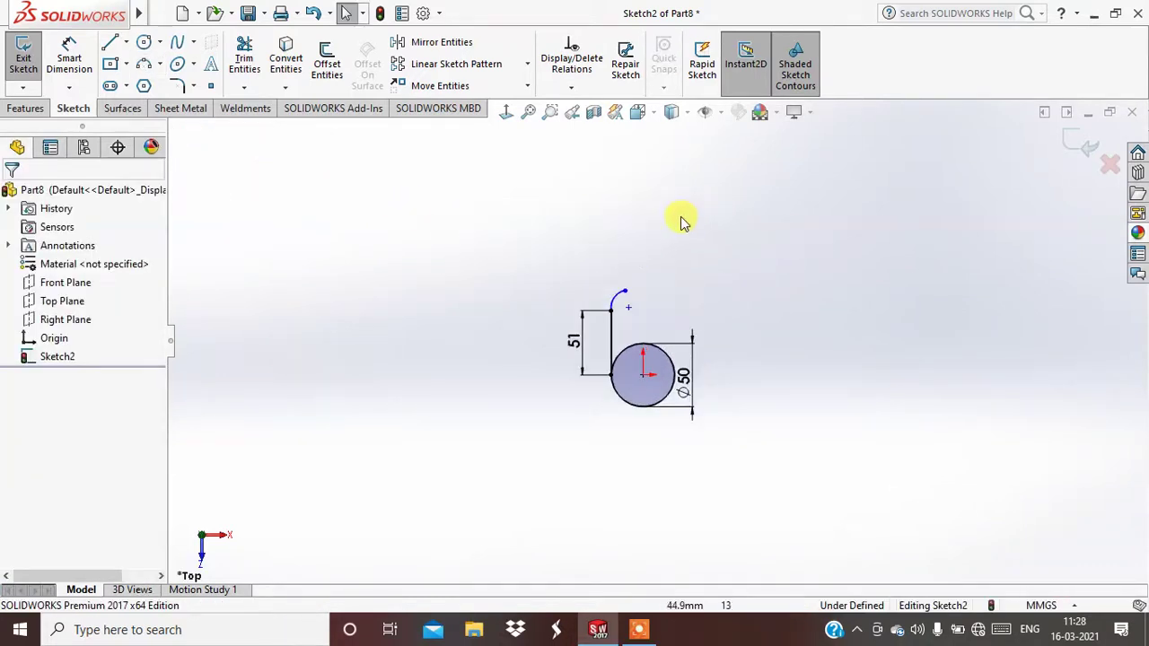
Draw a second three-point arc continuing from the first arc's end
click(144, 67)
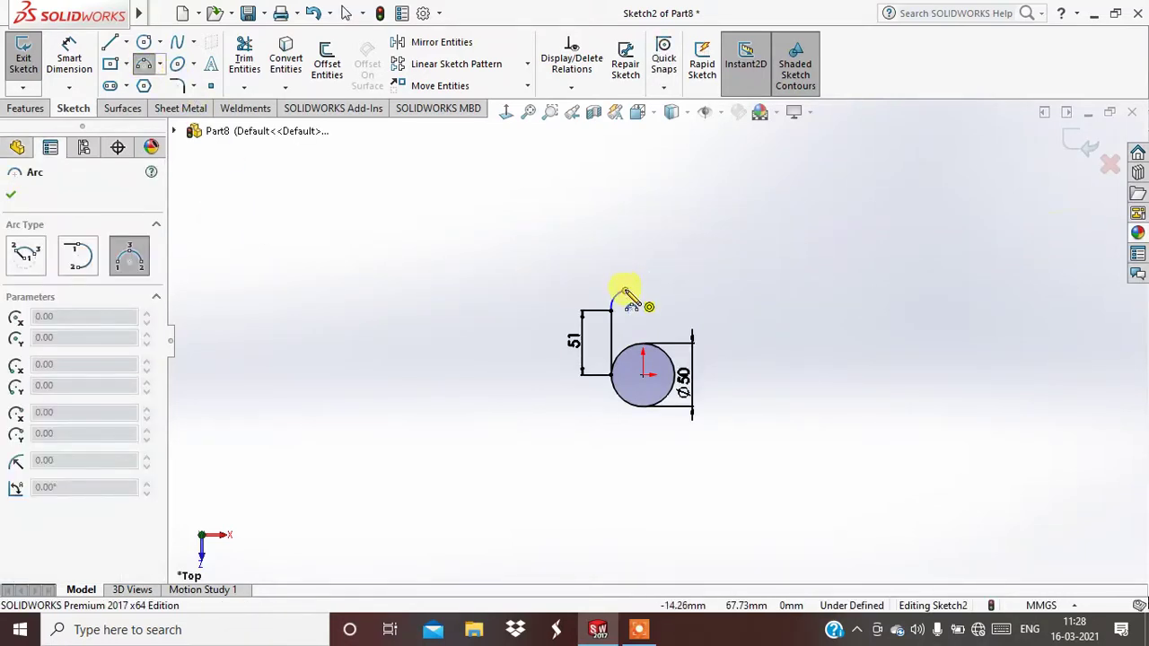
click(626, 290)
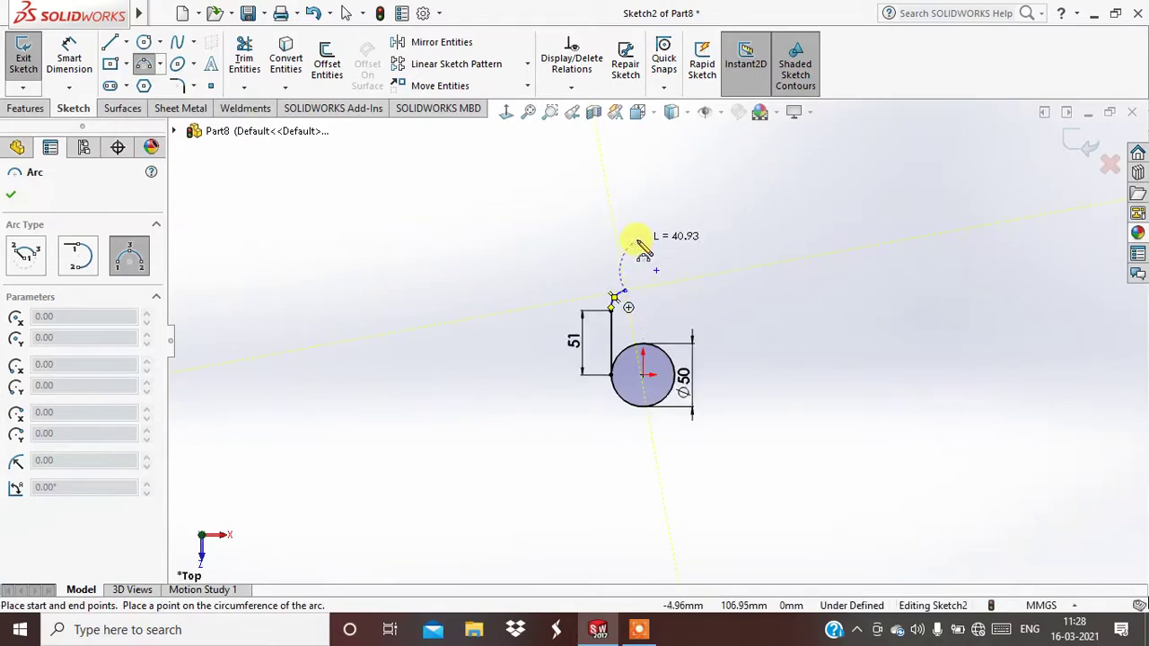
click(636, 242)
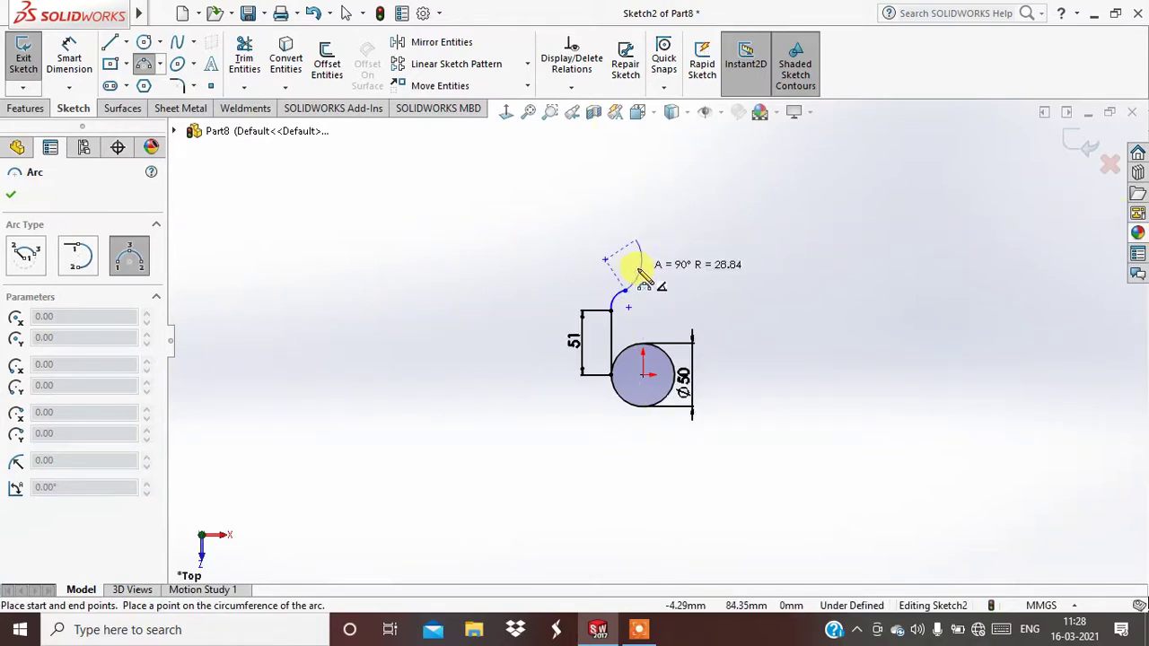
click(633, 269)
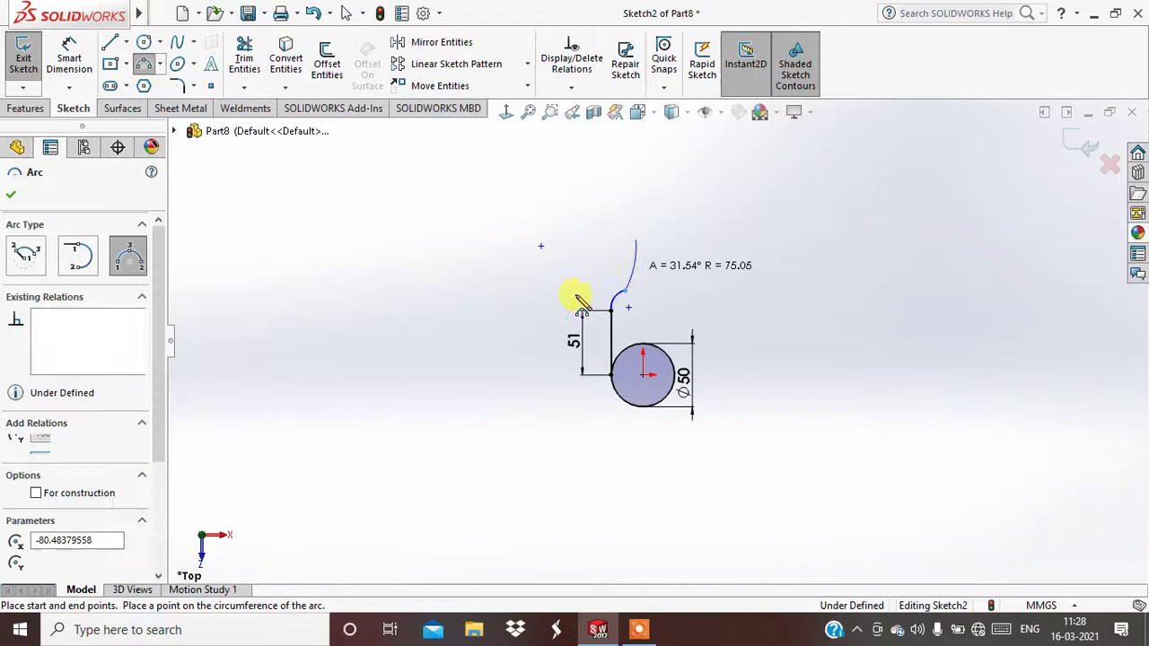
click(11, 198)
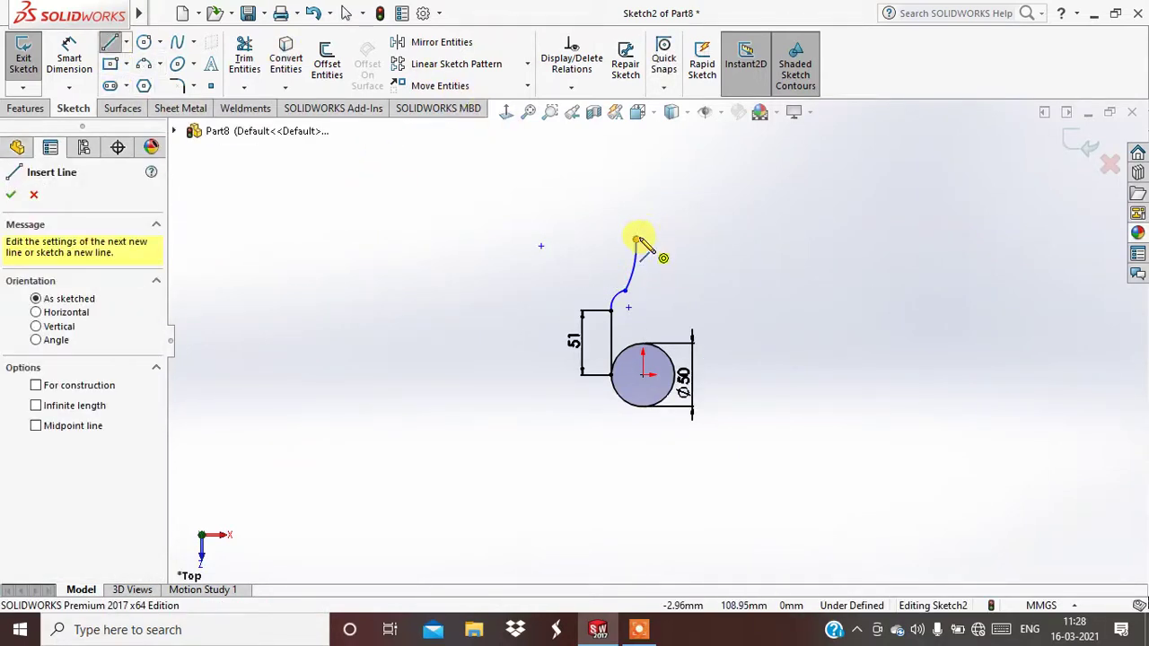
Draw a short vertical line up from the upper arc's end and exit the Line tool
drag(636, 239, 647, 215)
click(636, 186)
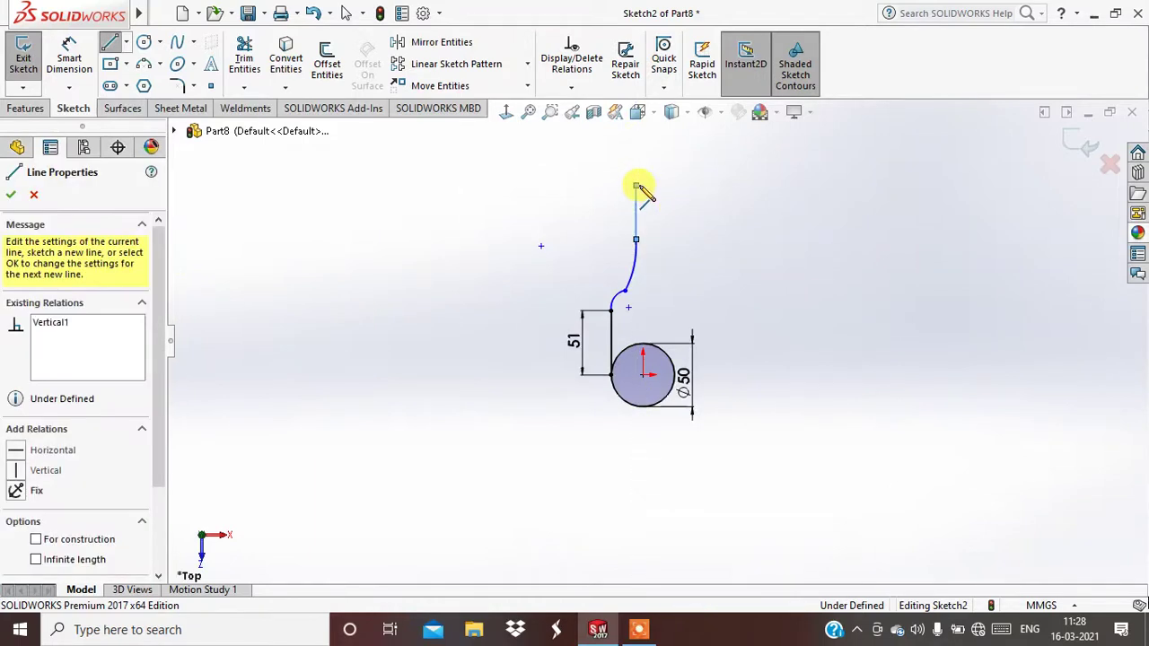
right_click(664, 200)
click(664, 199)
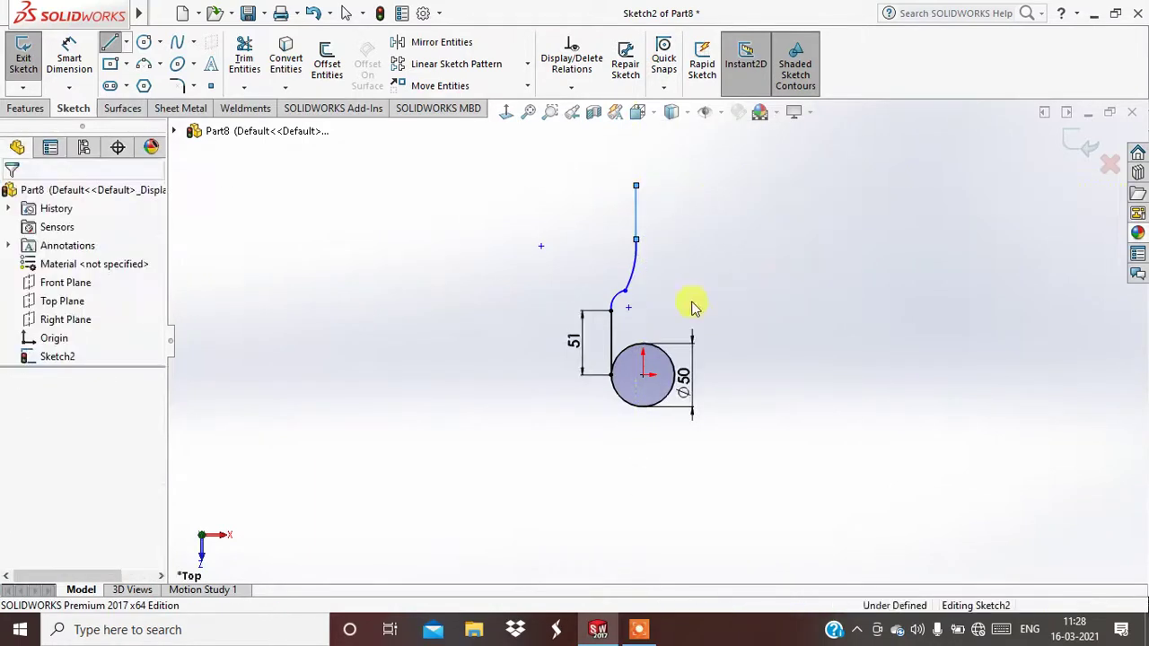
Dimension the lower arc's radius to 25 mm
scroll(682, 328, down, 2)
scroll(644, 341, down, 1)
click(69, 56)
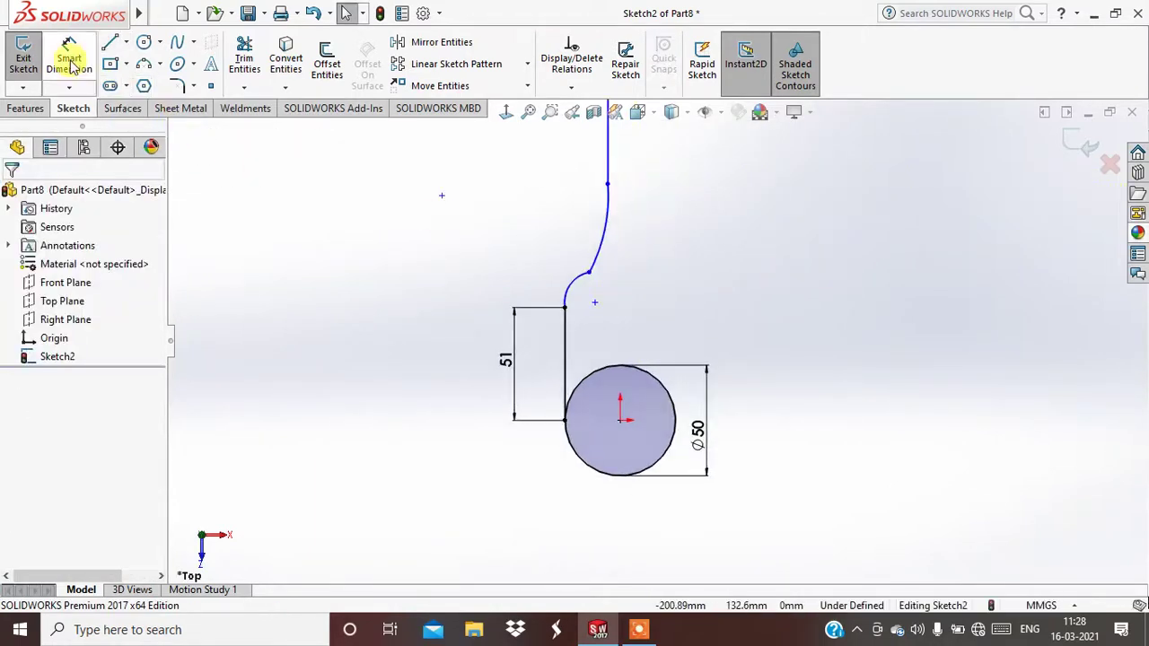
click(558, 276)
click(549, 272)
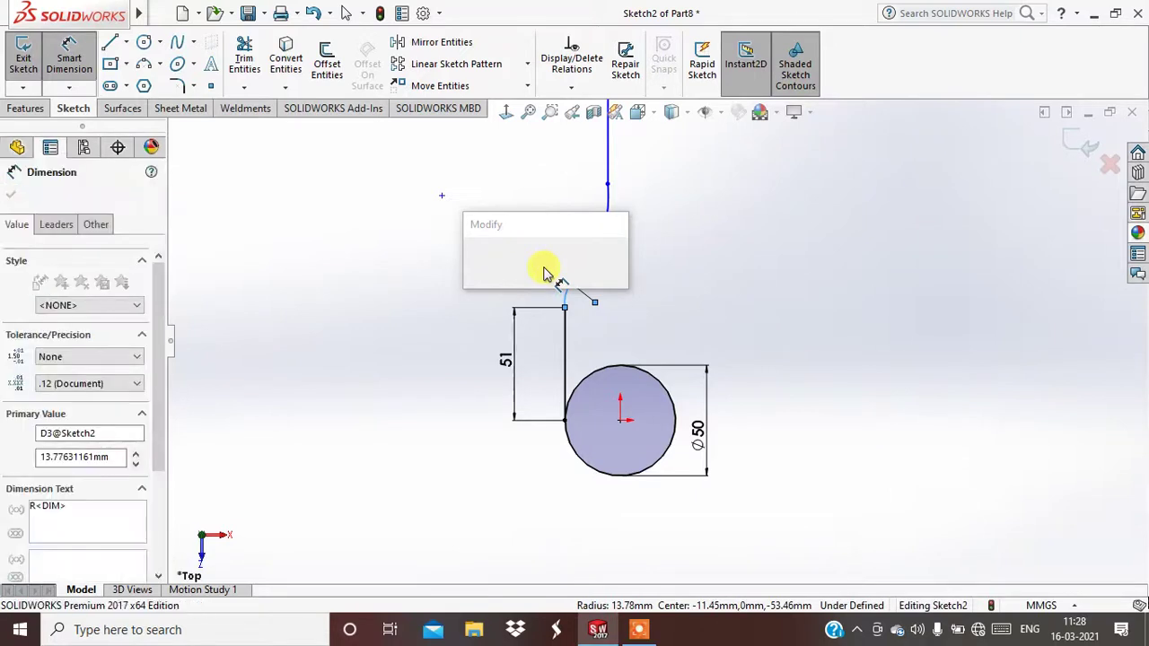
text(25)
key(Return)
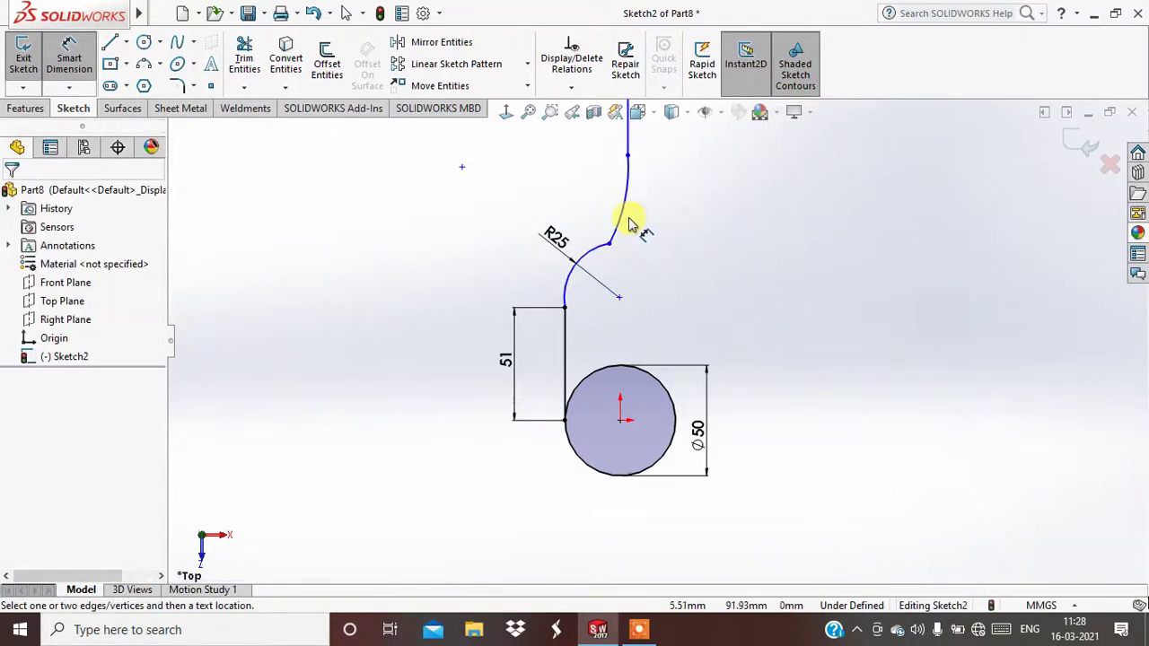
key(Escape)
Add a radius dimension to the upper arc, currently R75.05
click(656, 228)
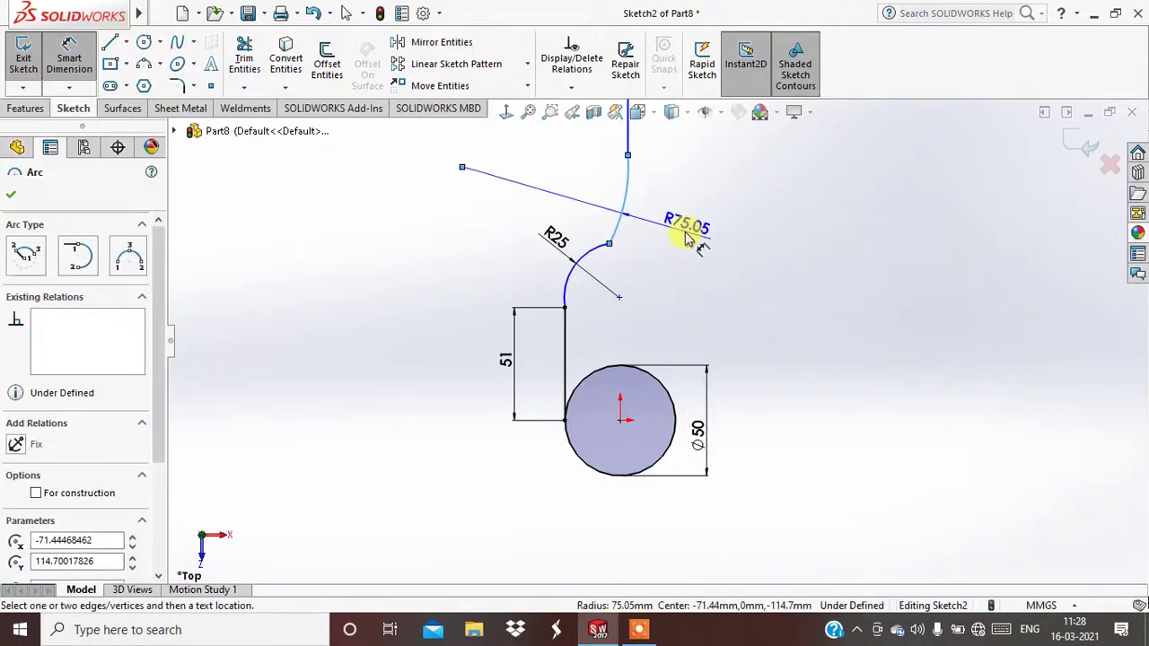
click(686, 239)
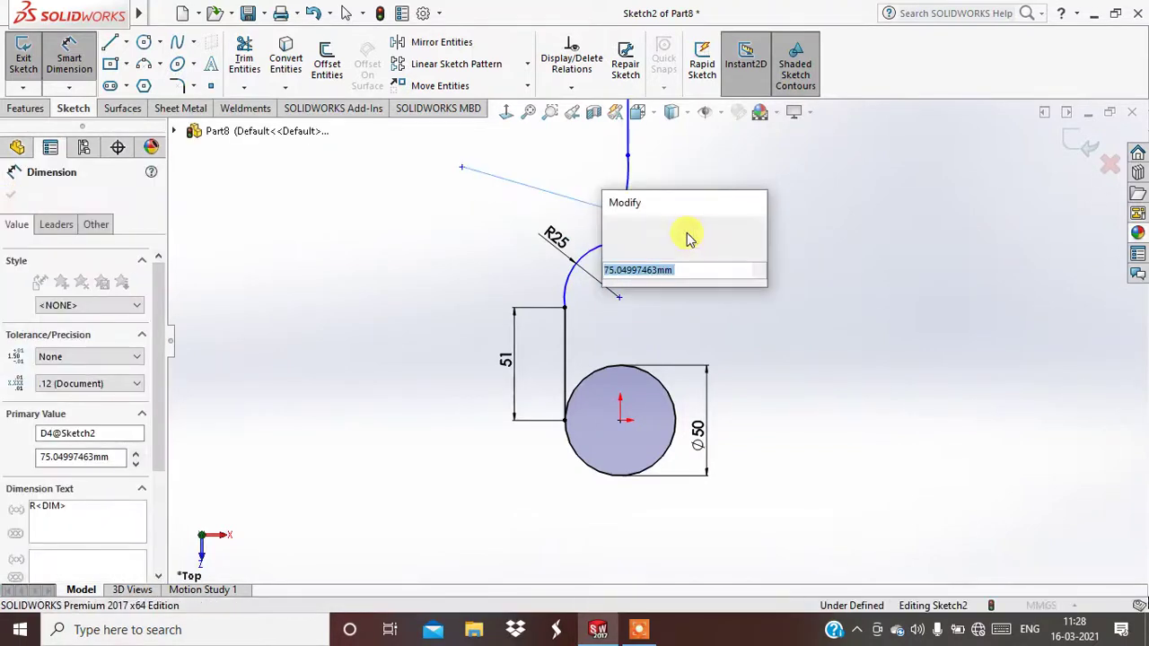
key(Escape)
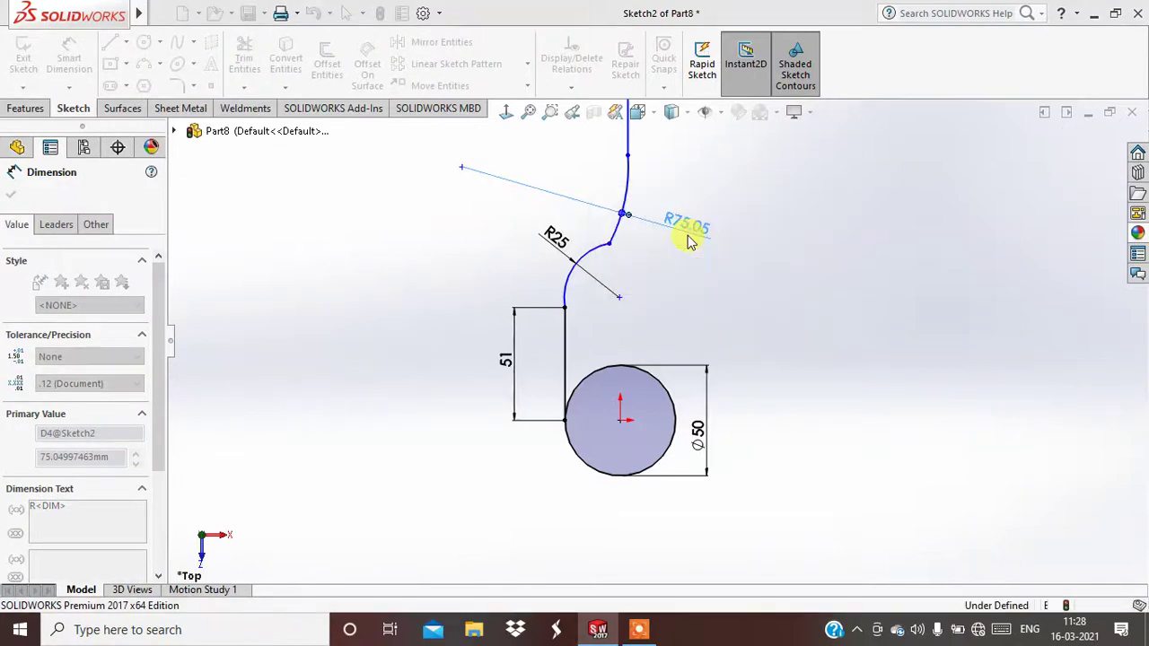
Make the 51 mm vertical line tangent to the R25 arc
key(Escape)
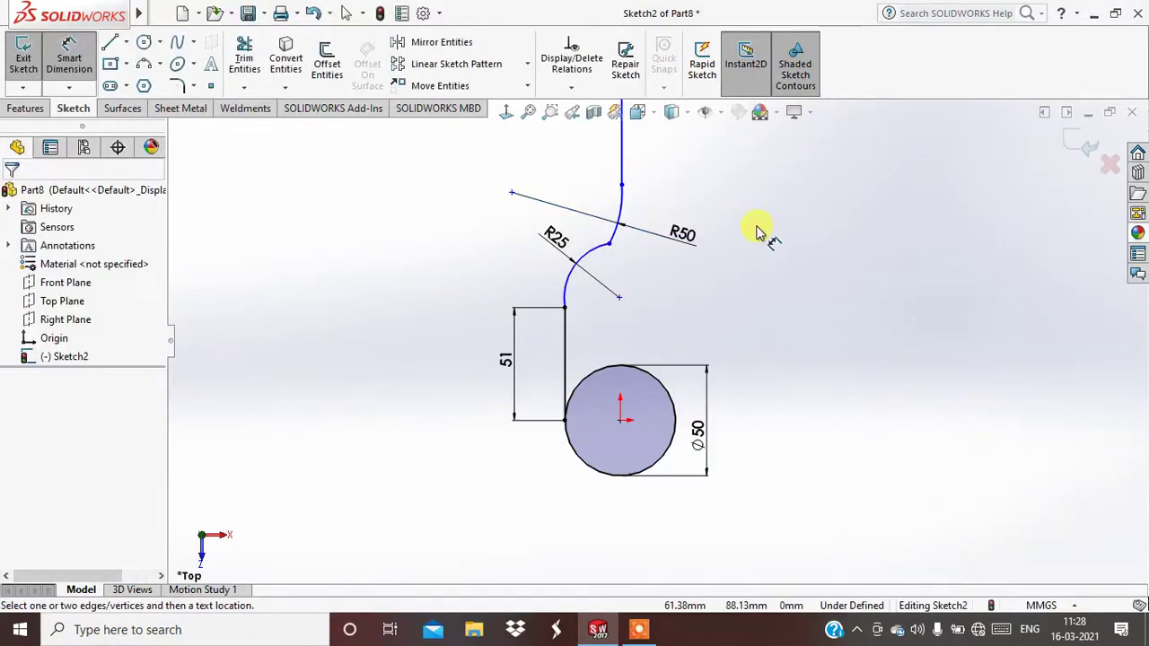
key(z)
right_click(756, 232)
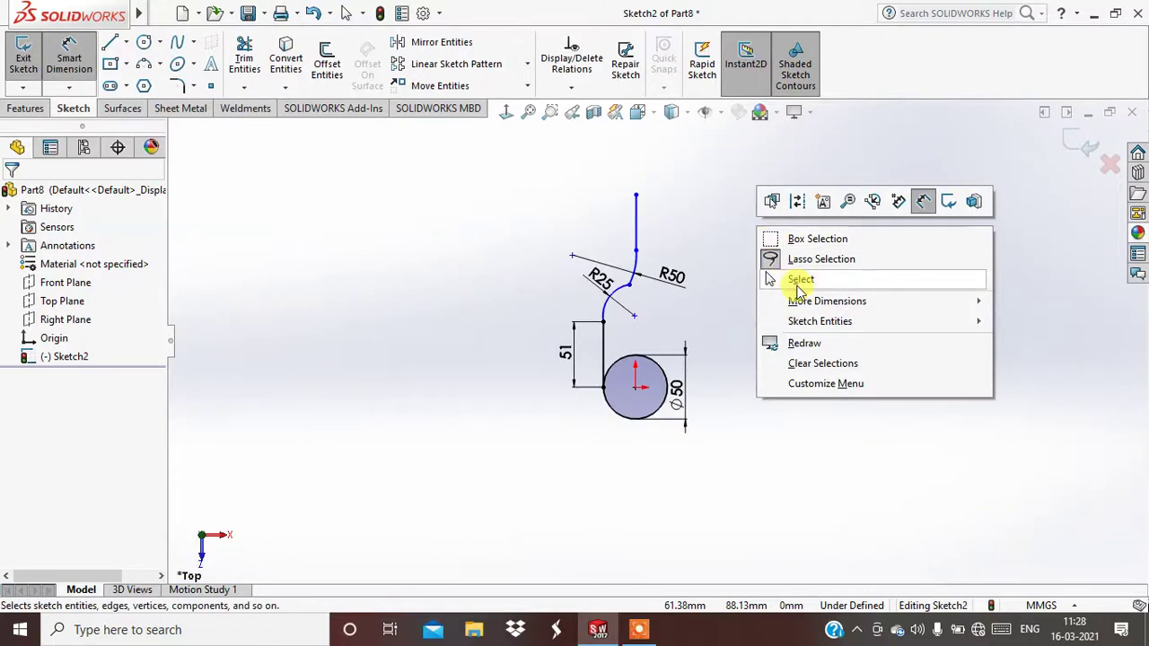
click(790, 277)
scroll(765, 306, down, 2)
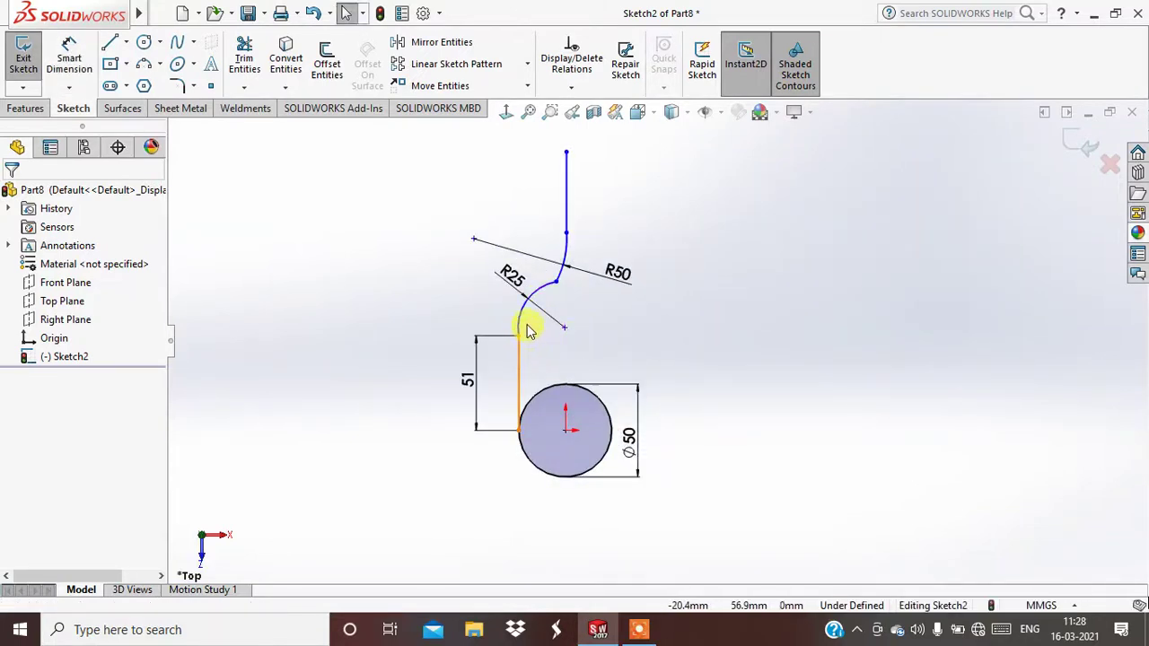
click(531, 357)
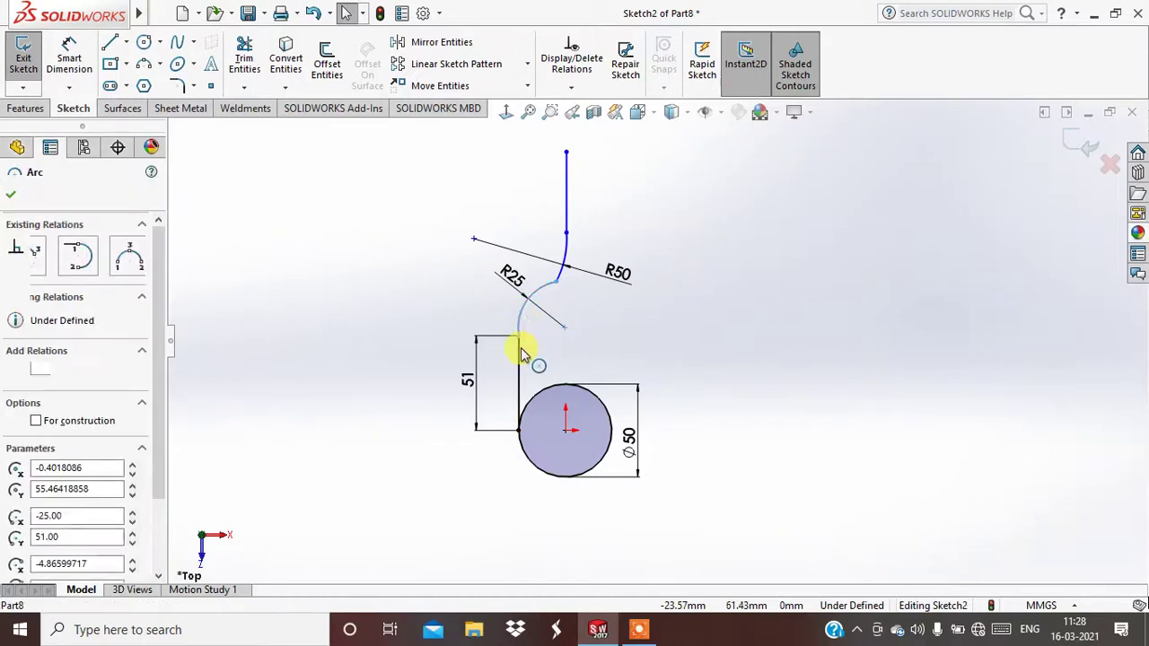
click(521, 354)
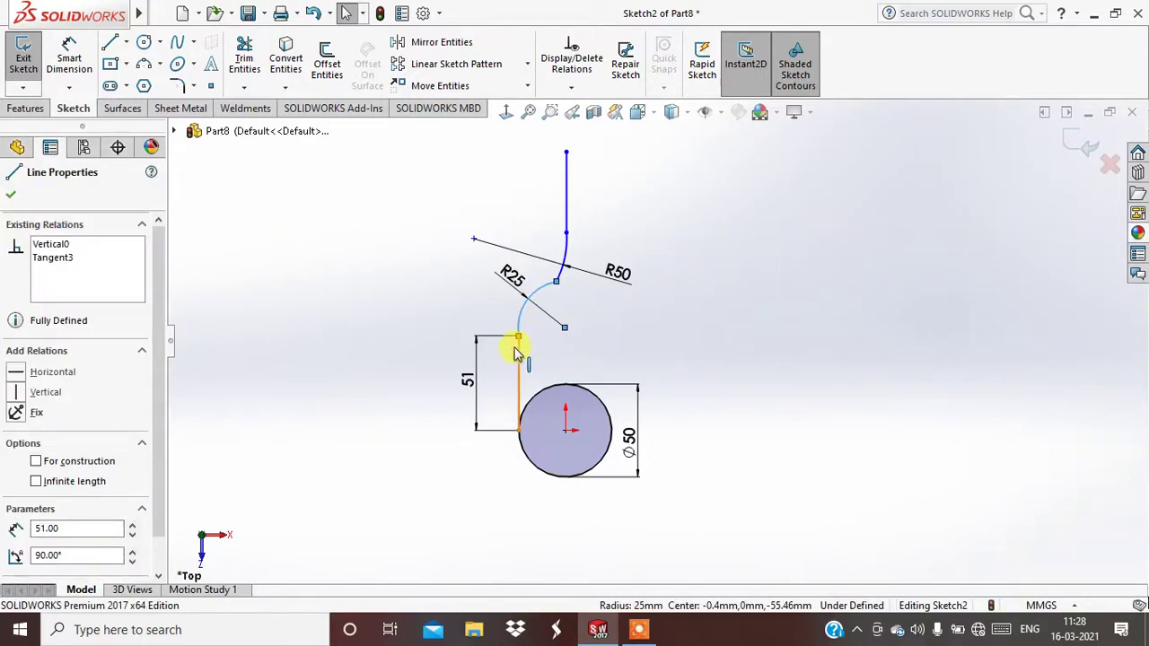
click(14, 467)
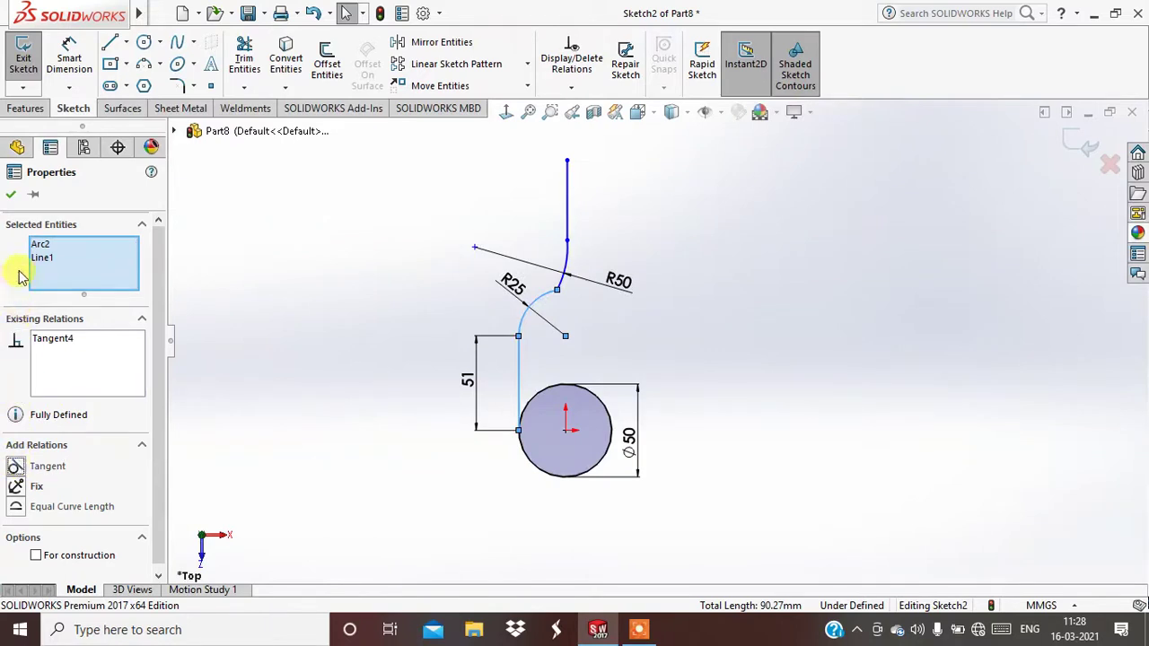
click(11, 199)
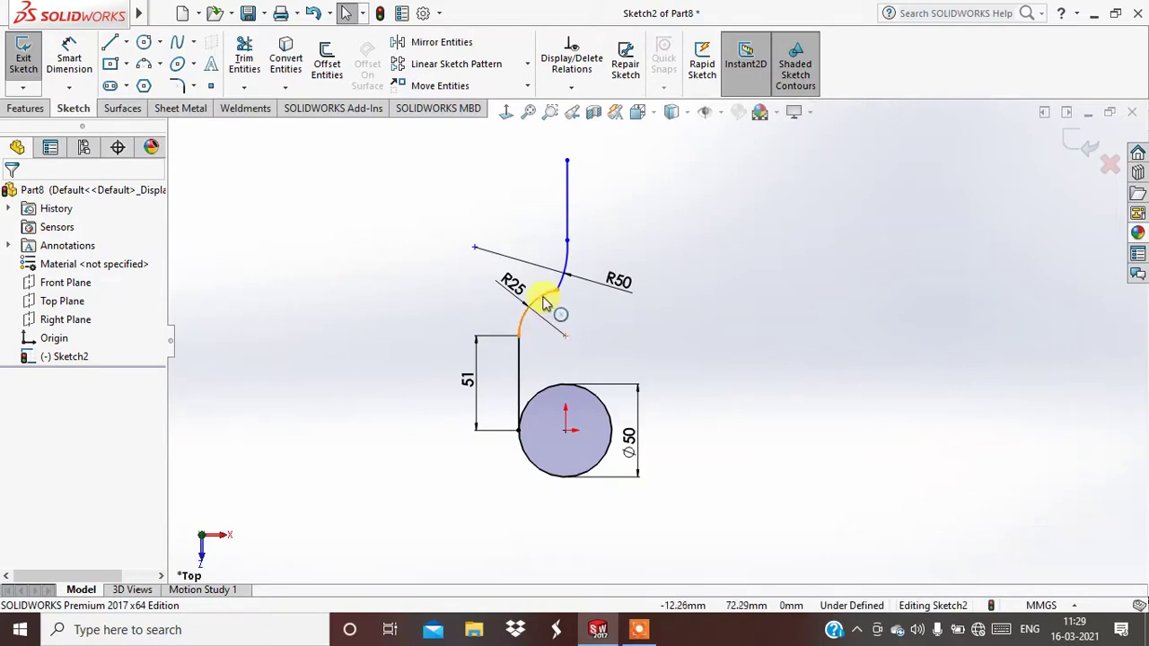
Make the R25 and R50 arcs tangent to each other
click(576, 306)
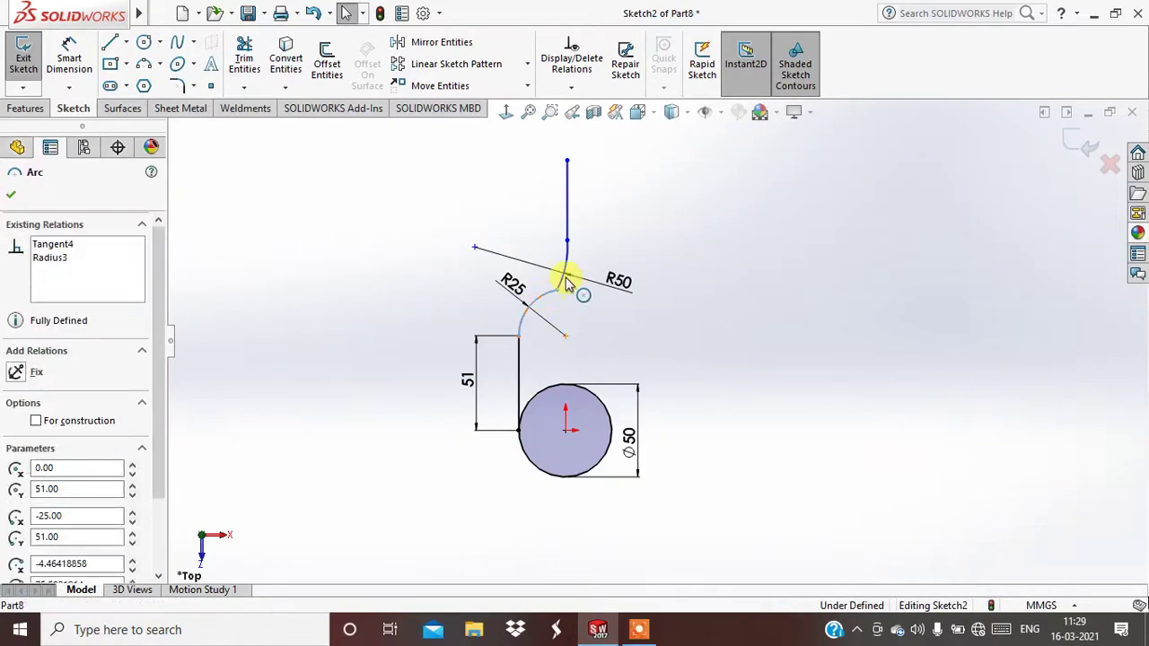
ctrl+click(565, 284)
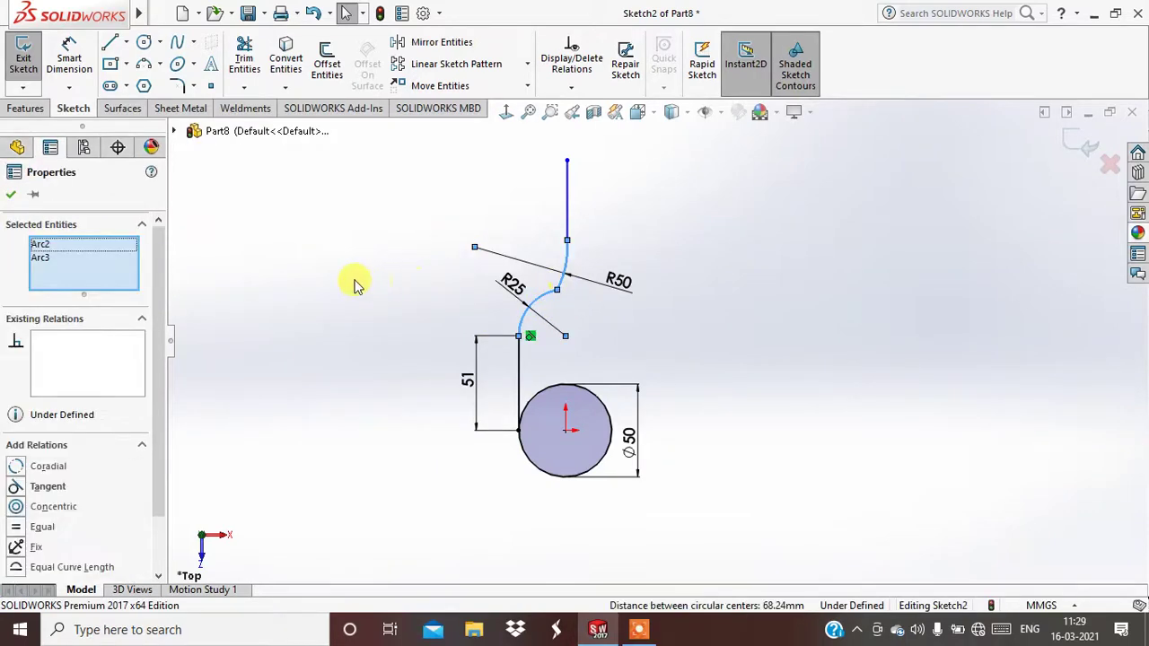
click(16, 486)
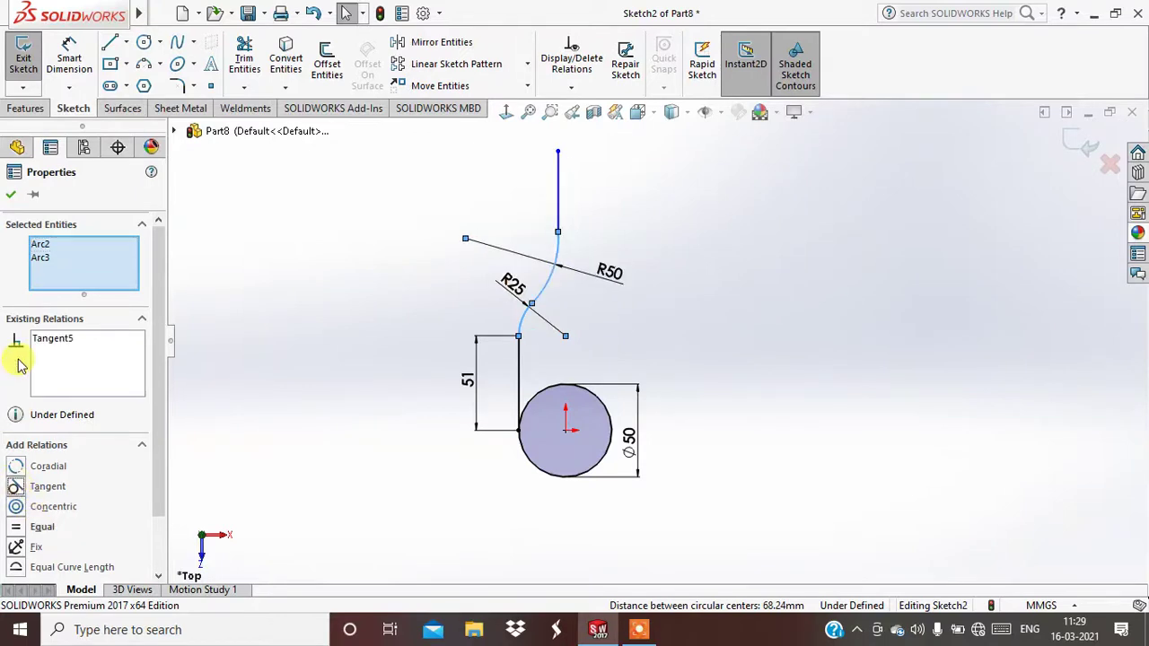
click(11, 196)
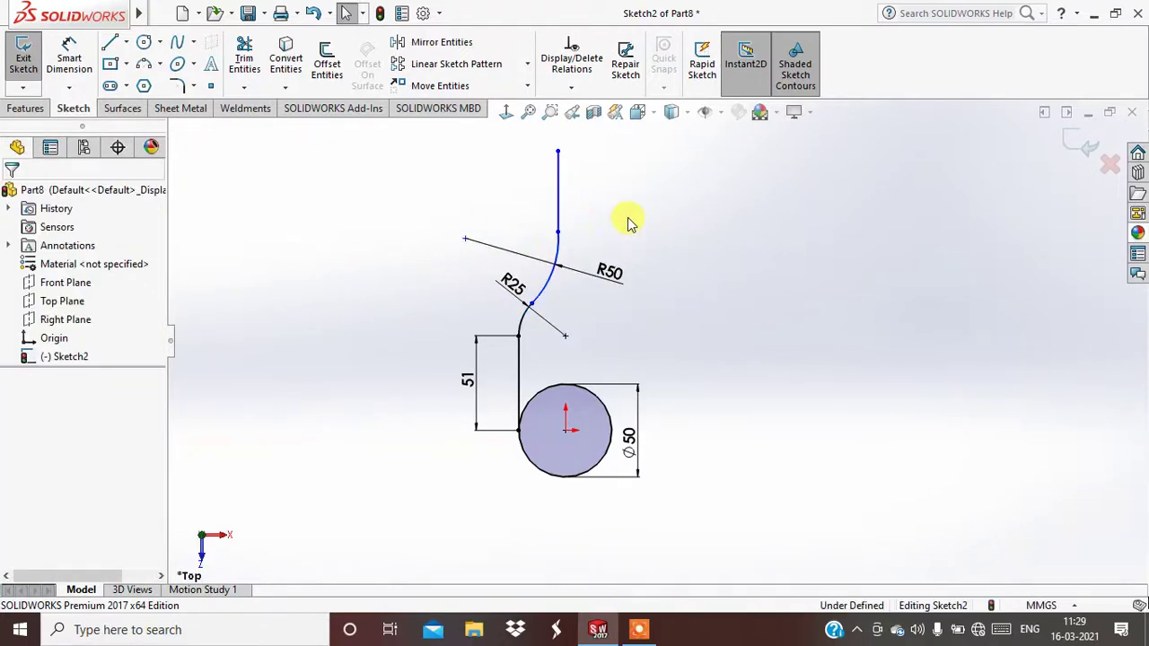
Make the upper R50 arc tangent to the top vertical line
click(556, 215)
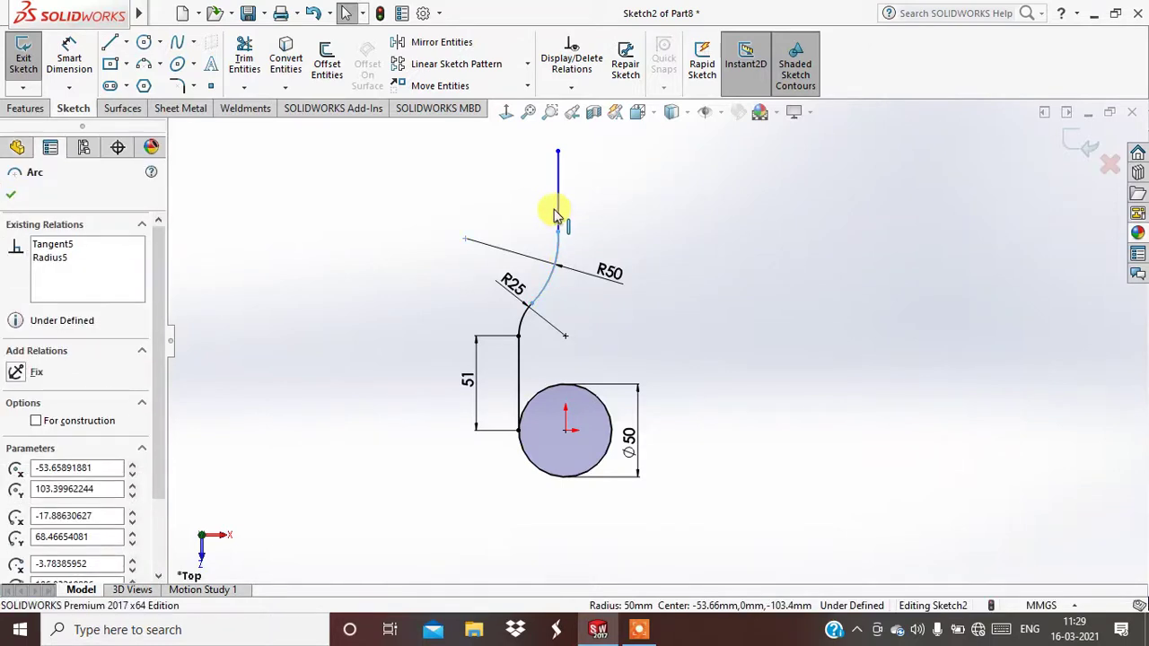
click(554, 215)
ctrl+click(557, 221)
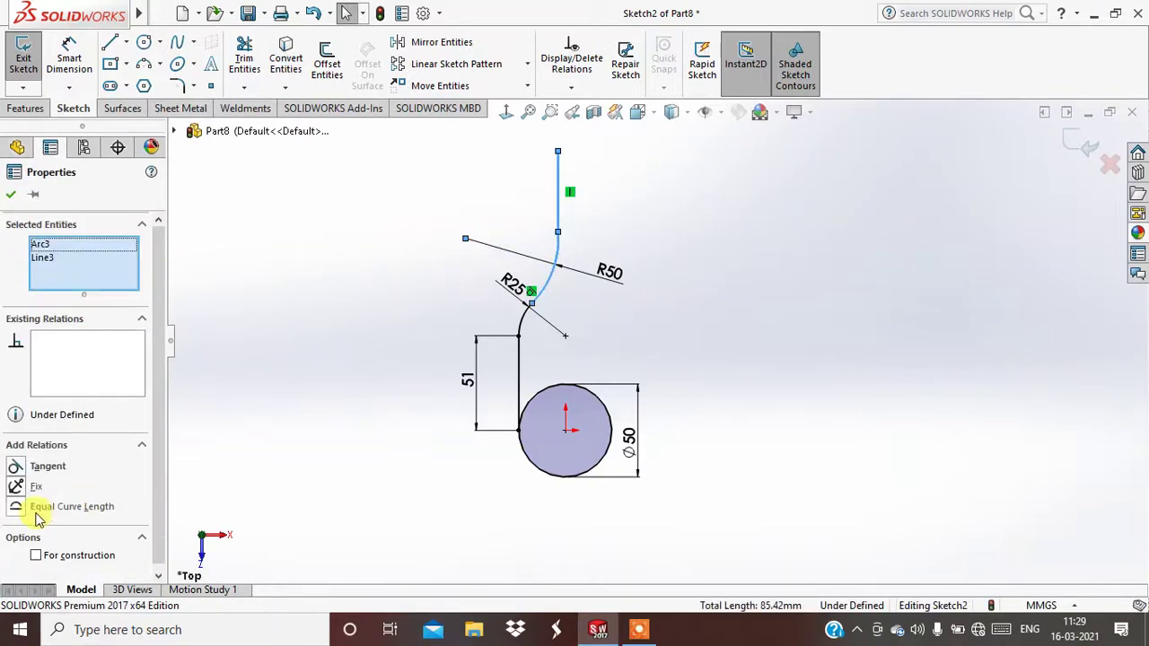
click(16, 468)
click(442, 320)
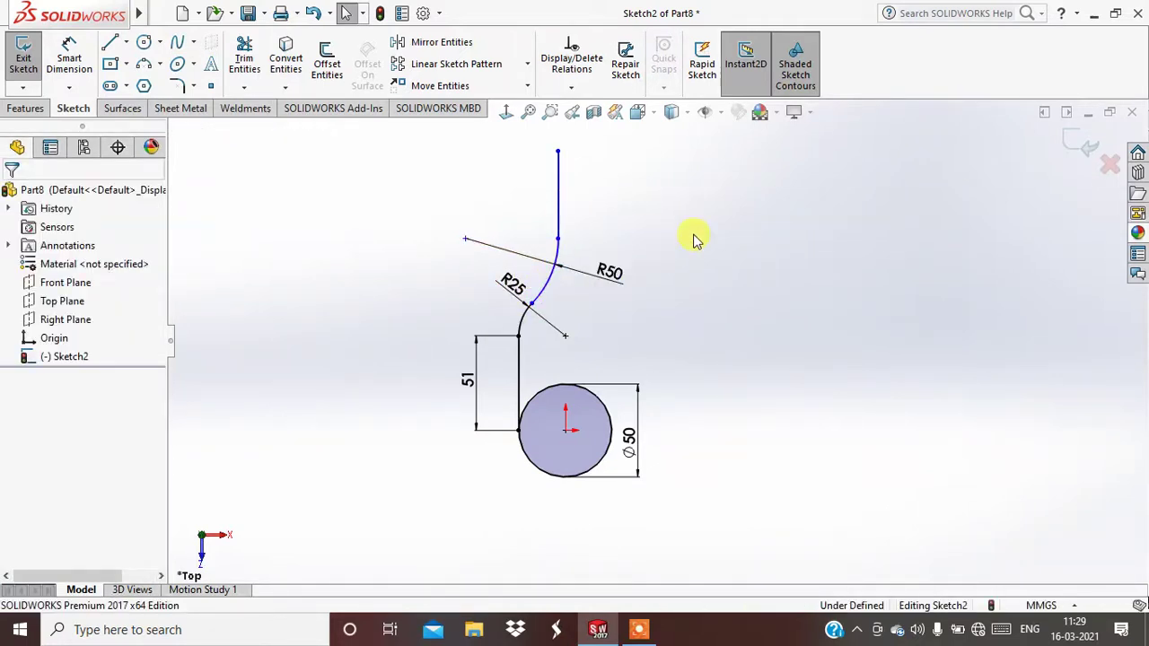
Dimension the hook's top straight line to 35 mm
click(69, 55)
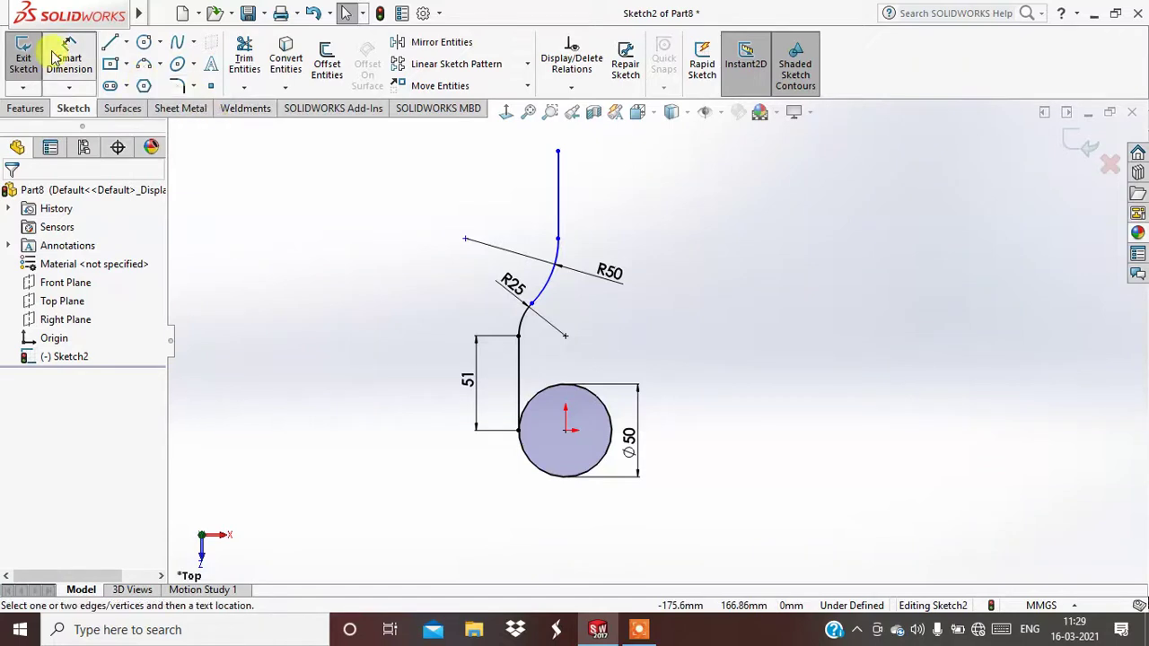
click(536, 216)
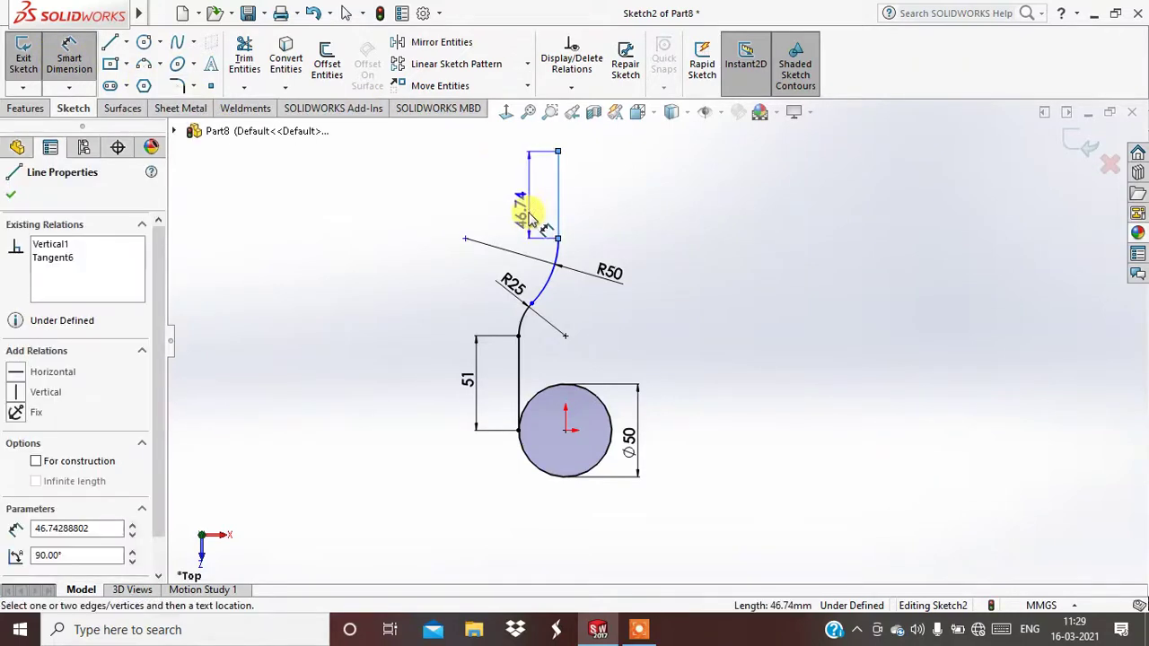
click(528, 220)
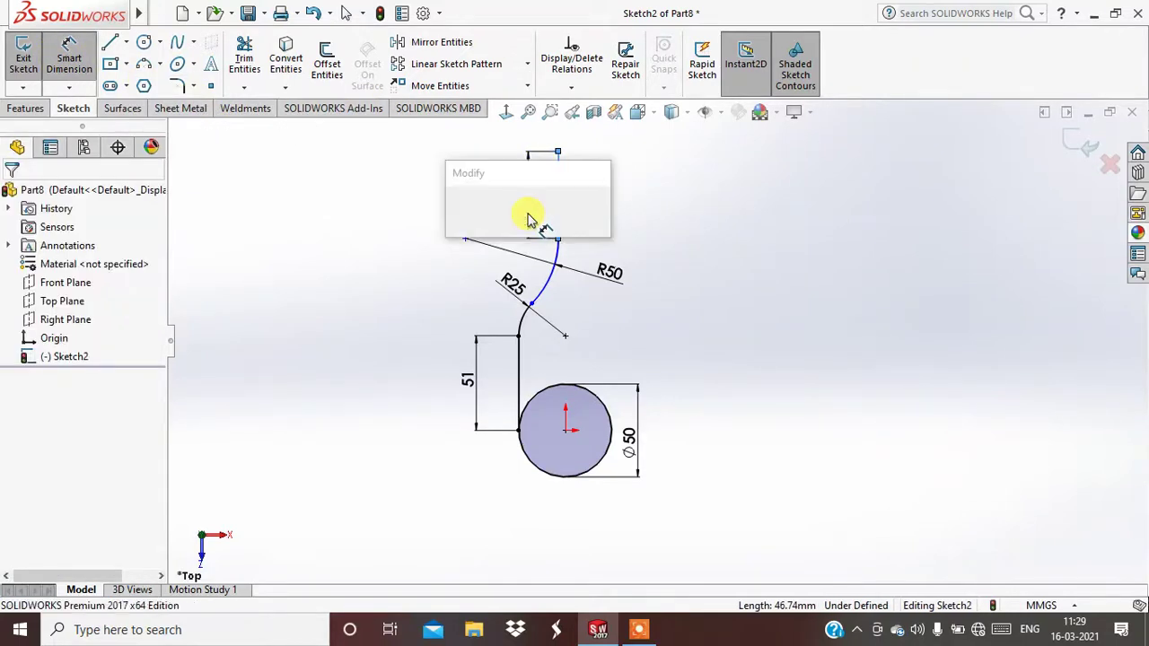
text(35)
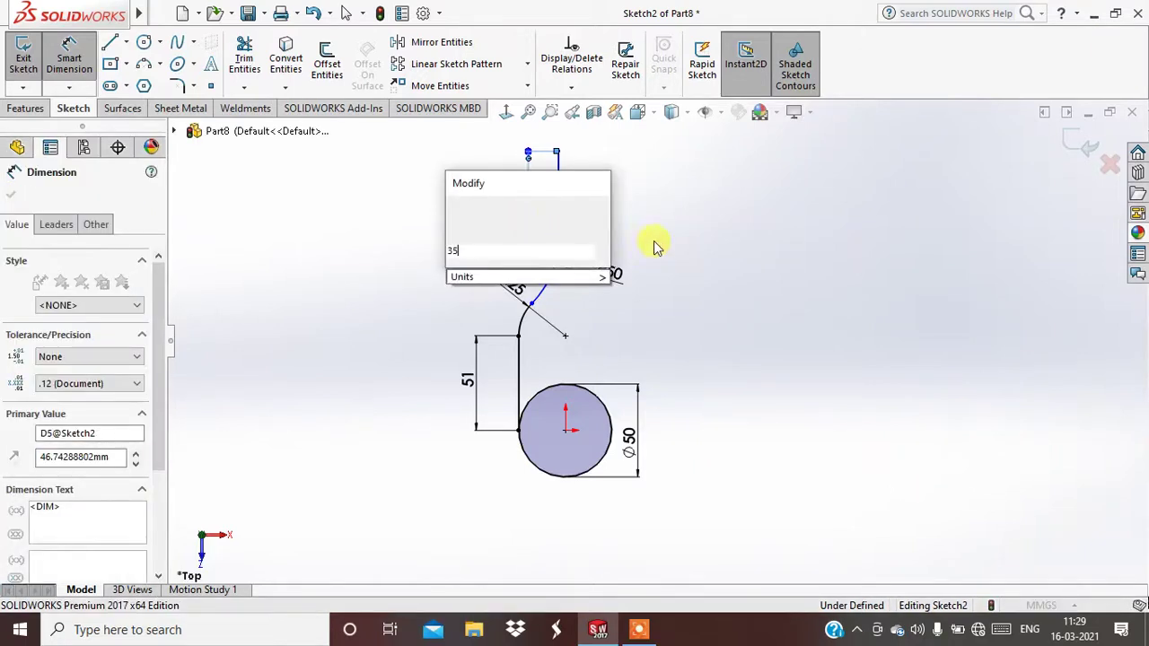
key(Return)
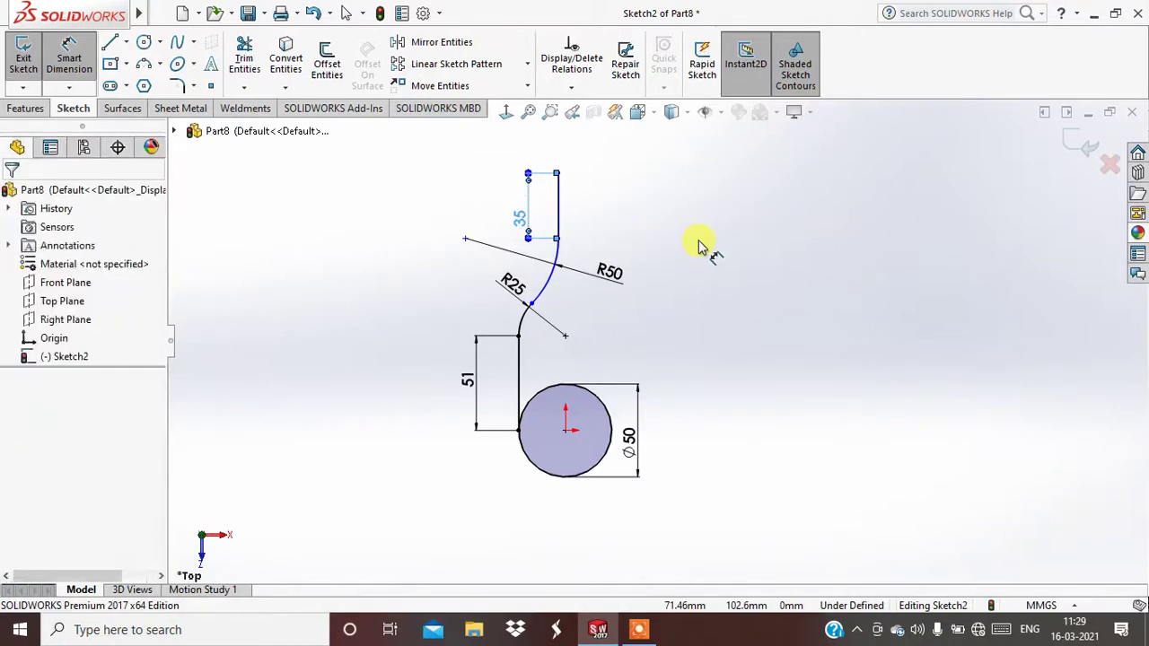
click(700, 247)
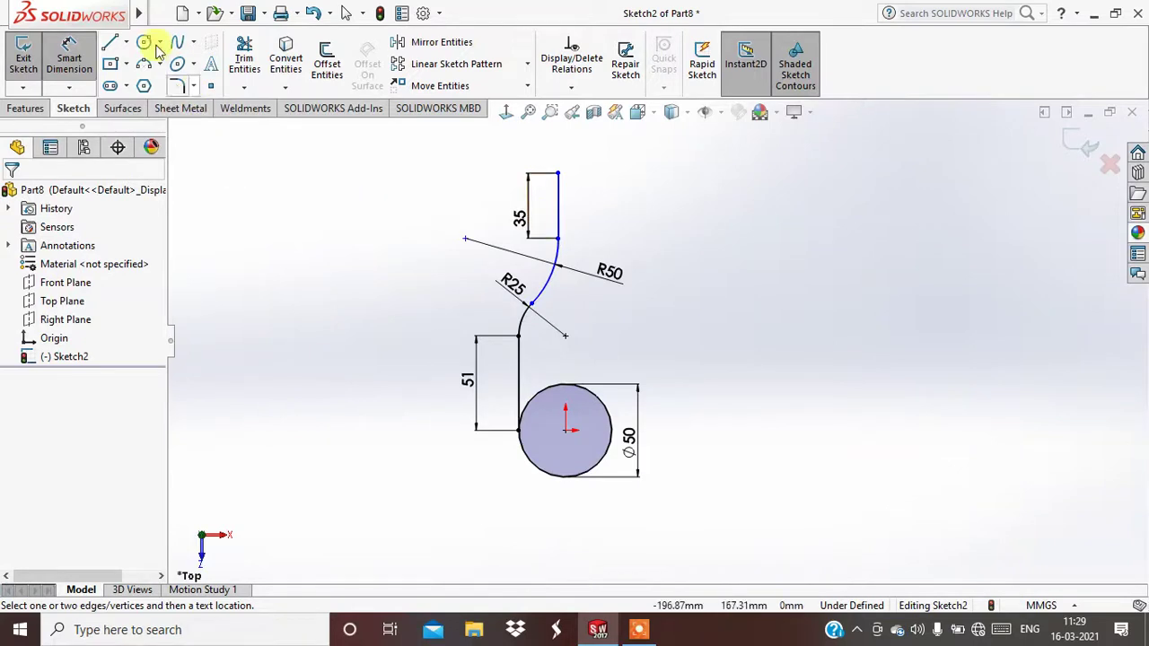
Draw a vertical centreline up from the circle's centre
click(125, 42)
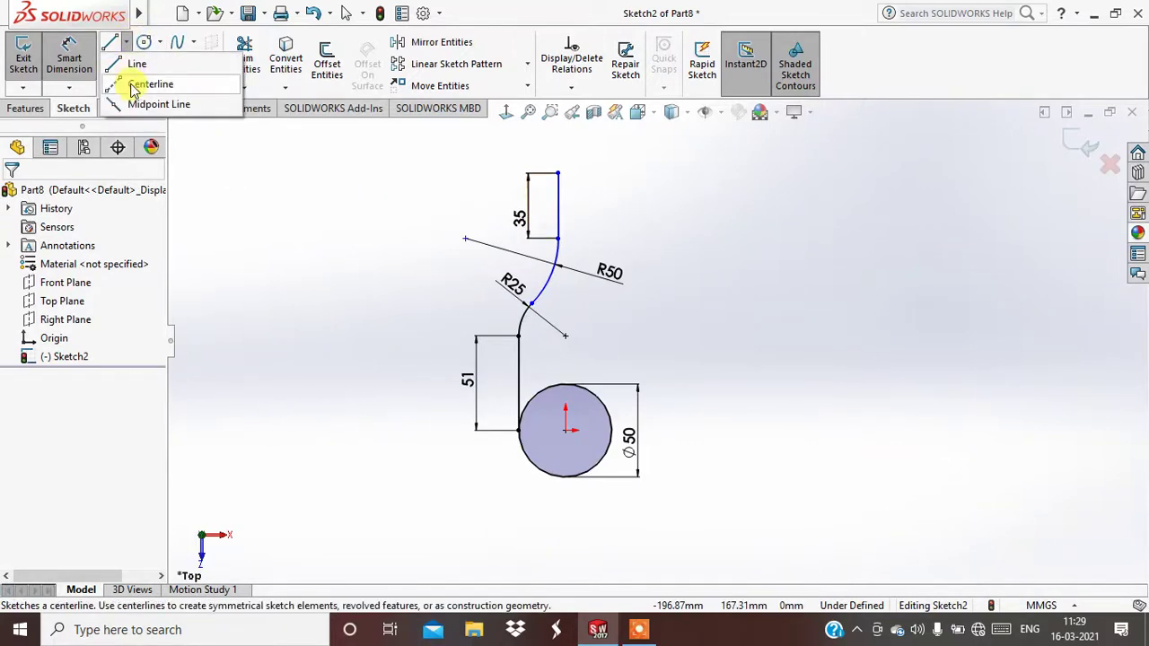
click(565, 429)
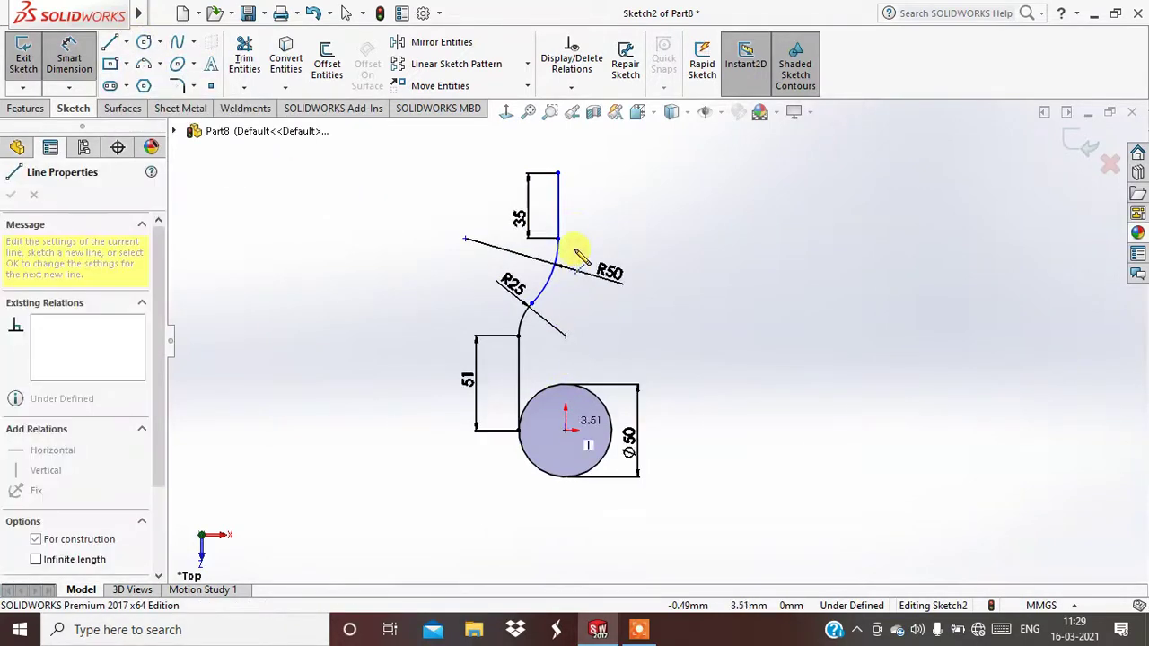
click(565, 206)
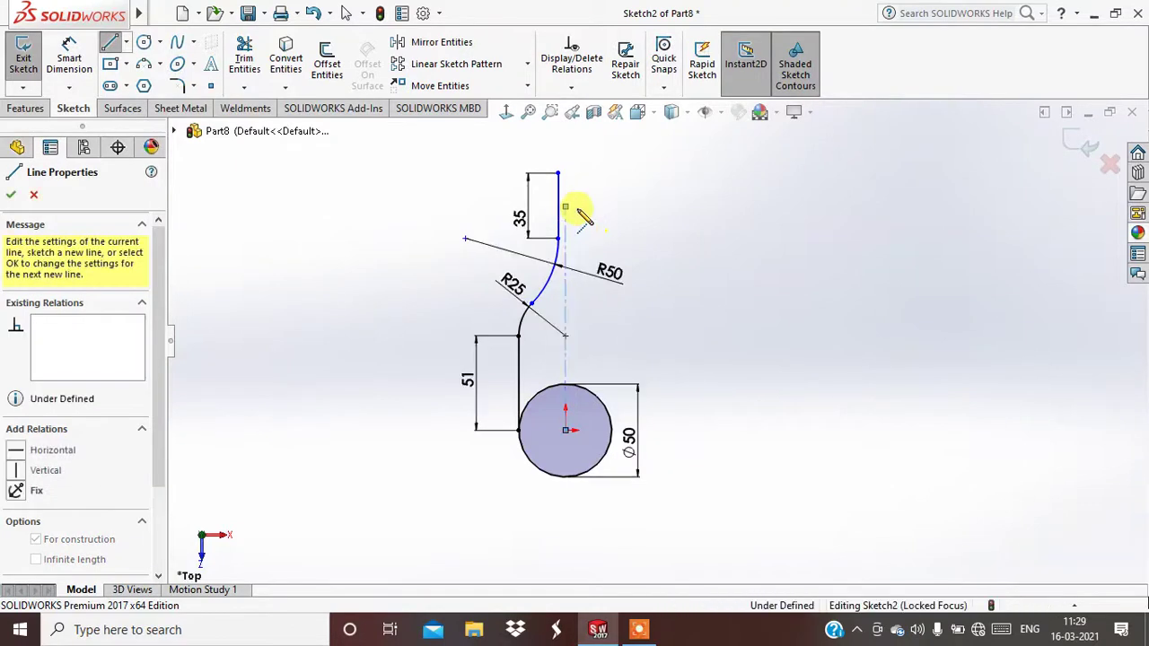
right_click(574, 208)
click(595, 217)
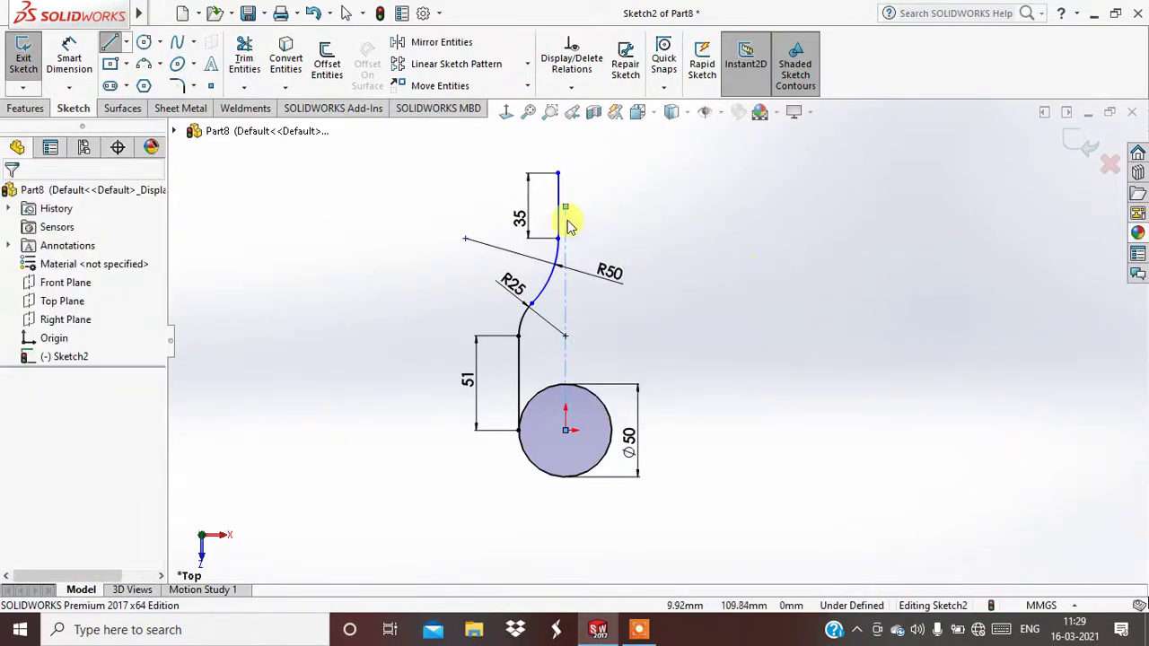
key(Escape)
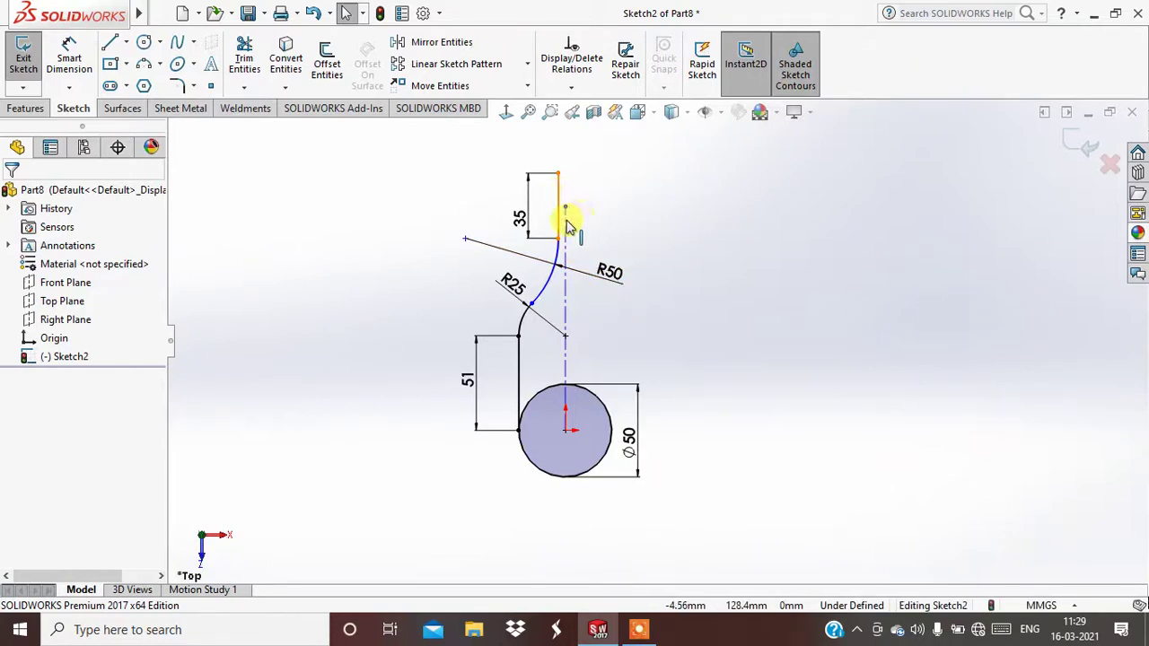
Make the top 35 mm line collinear with the centreline
click(567, 226)
ctrl+click(565, 227)
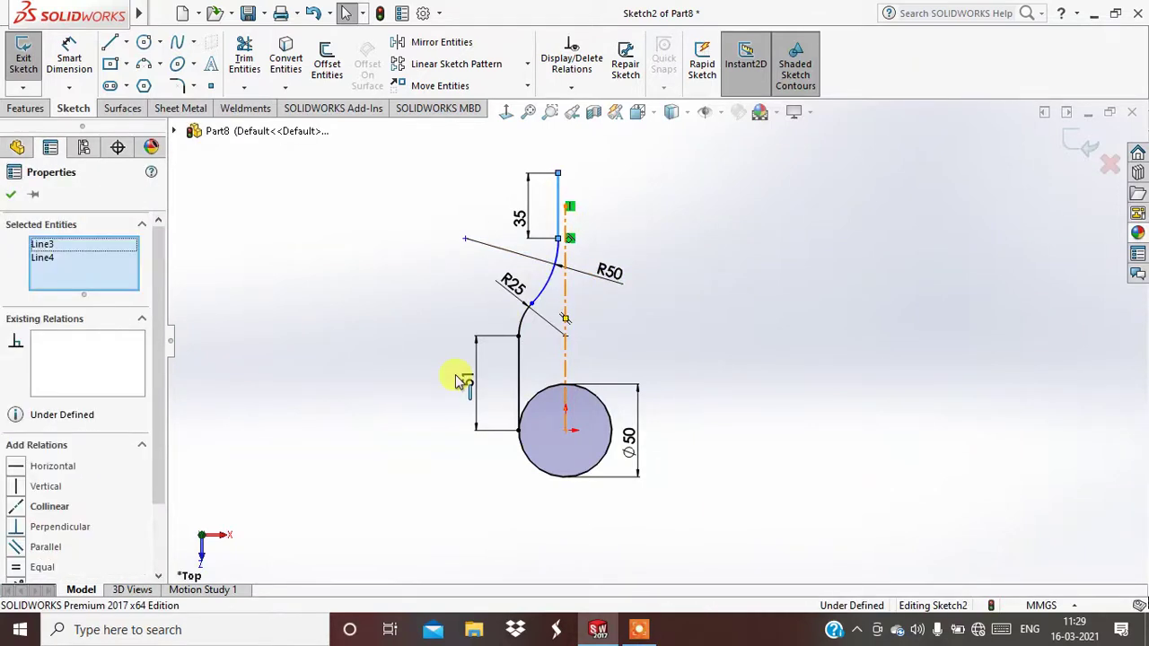
click(23, 508)
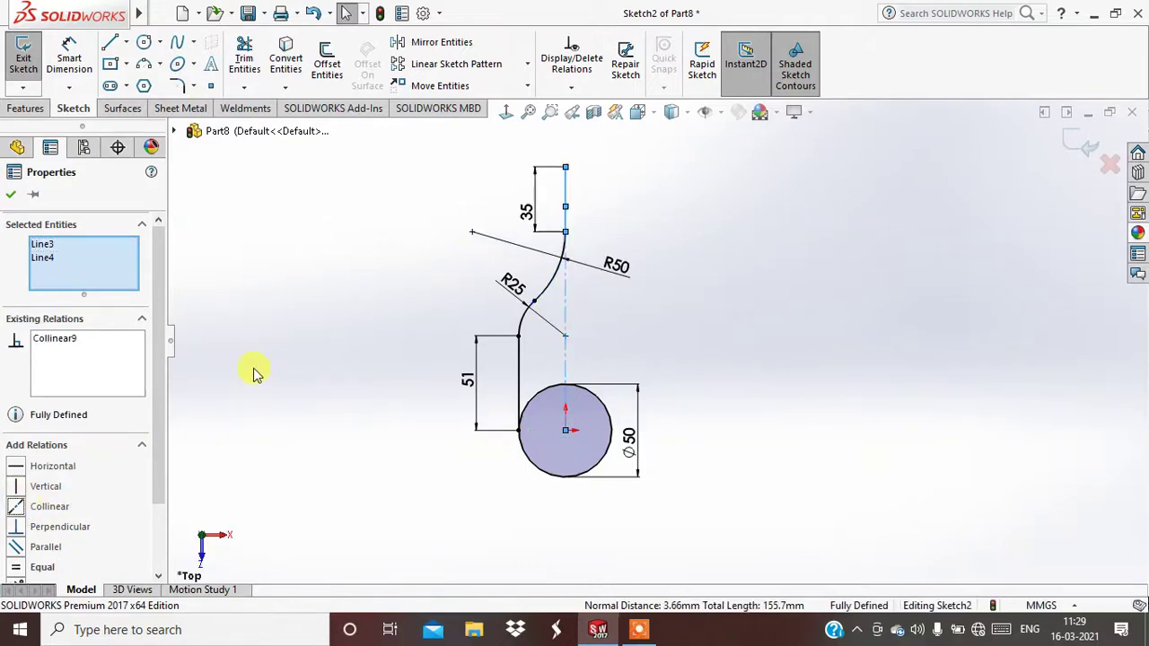
click(246, 371)
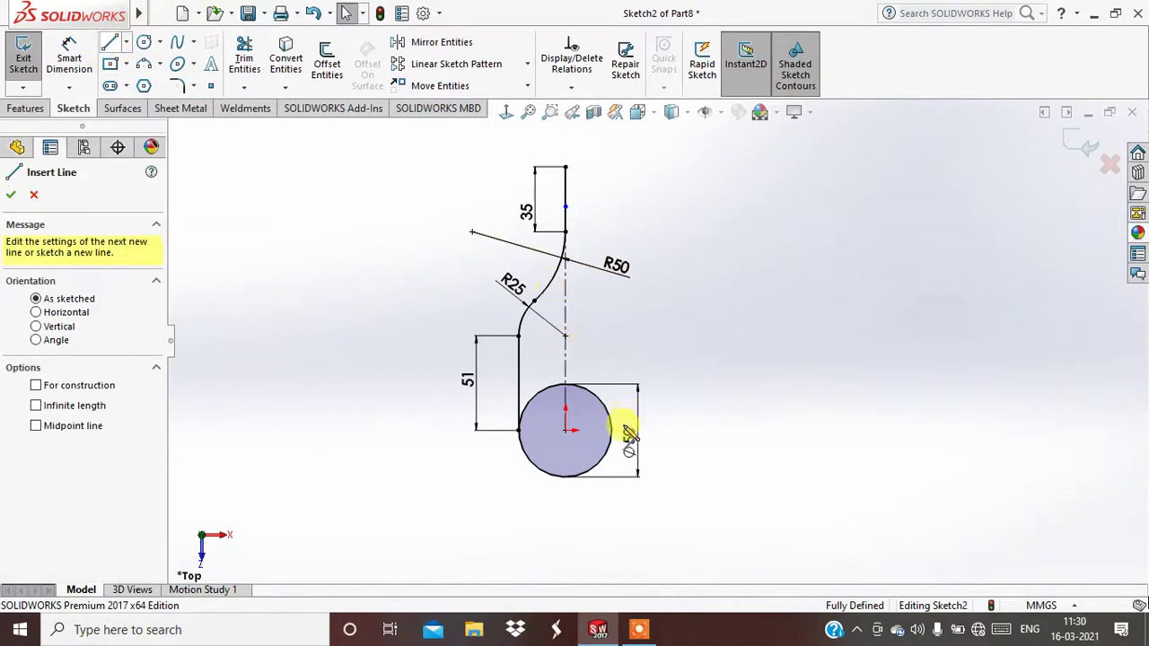
Draw a single vertical line up from the circle's right edge
click(628, 453)
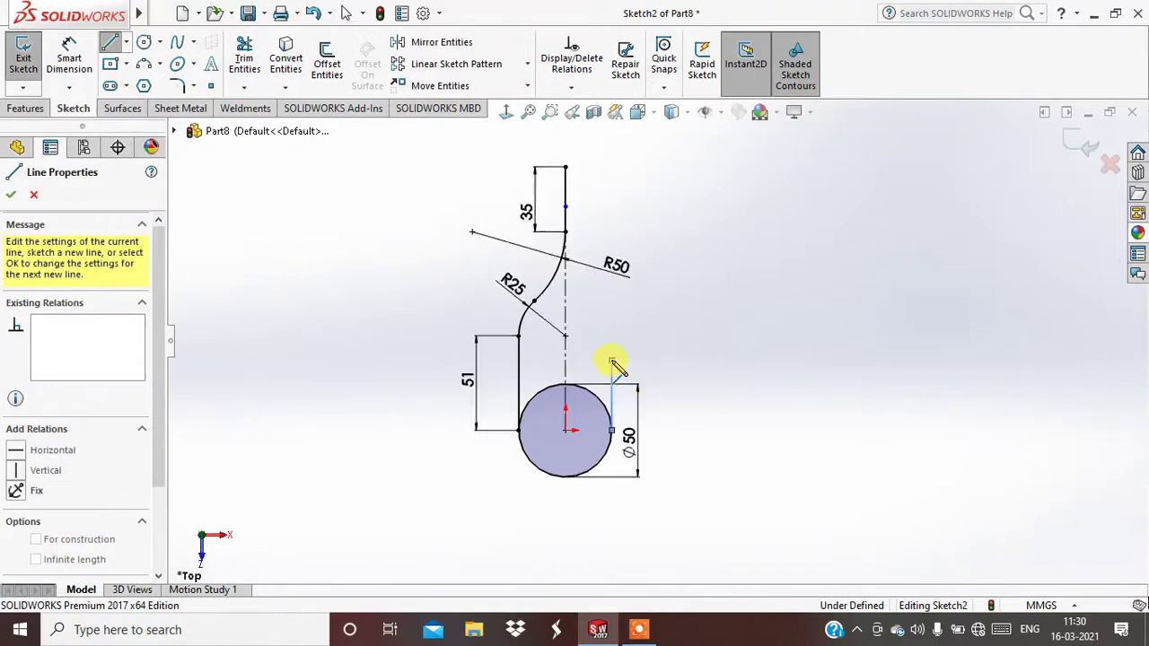
right_click(613, 361)
click(669, 392)
key(Escape)
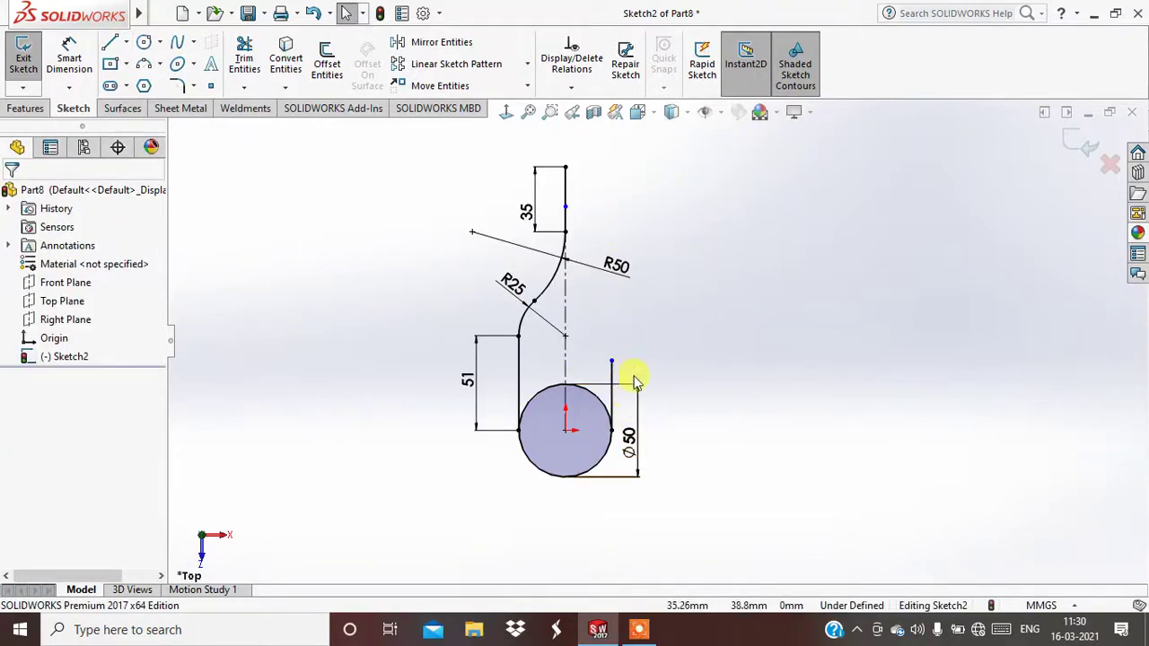
Dimension the new vertical line to 25 mm
click(87, 76)
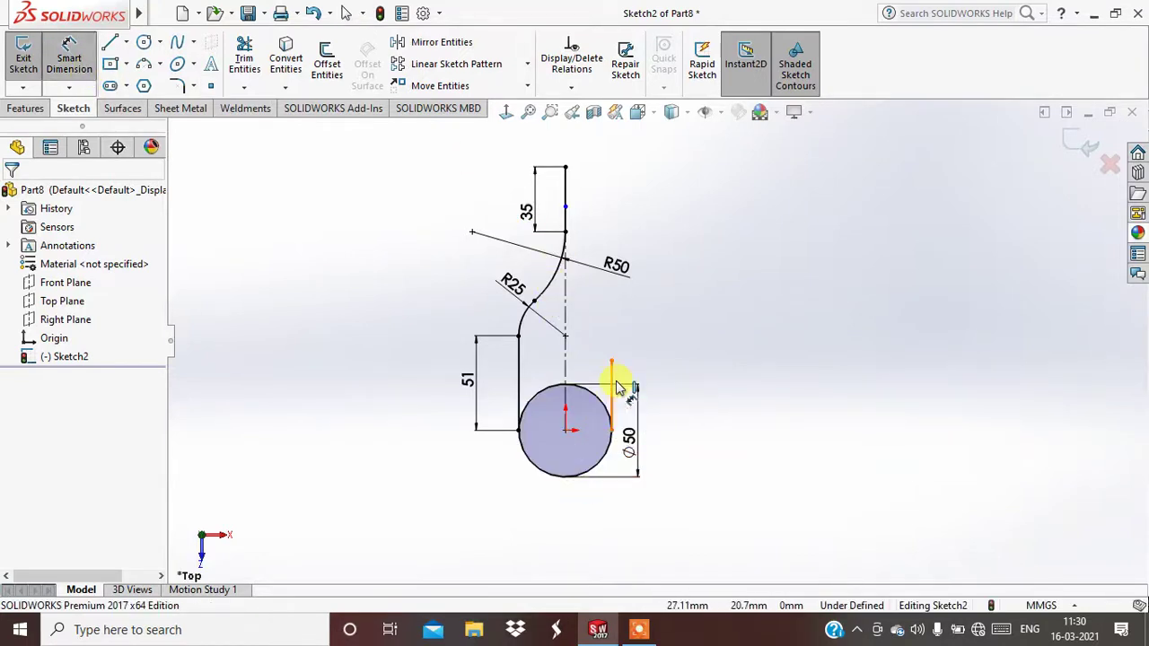
click(654, 392)
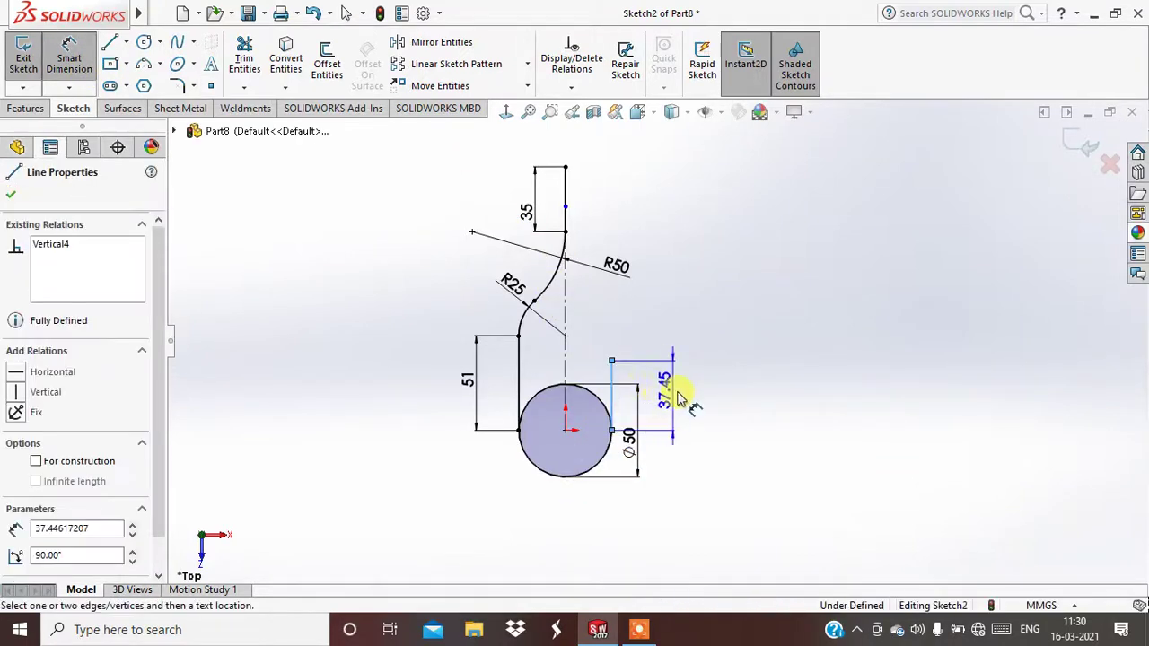
click(729, 397)
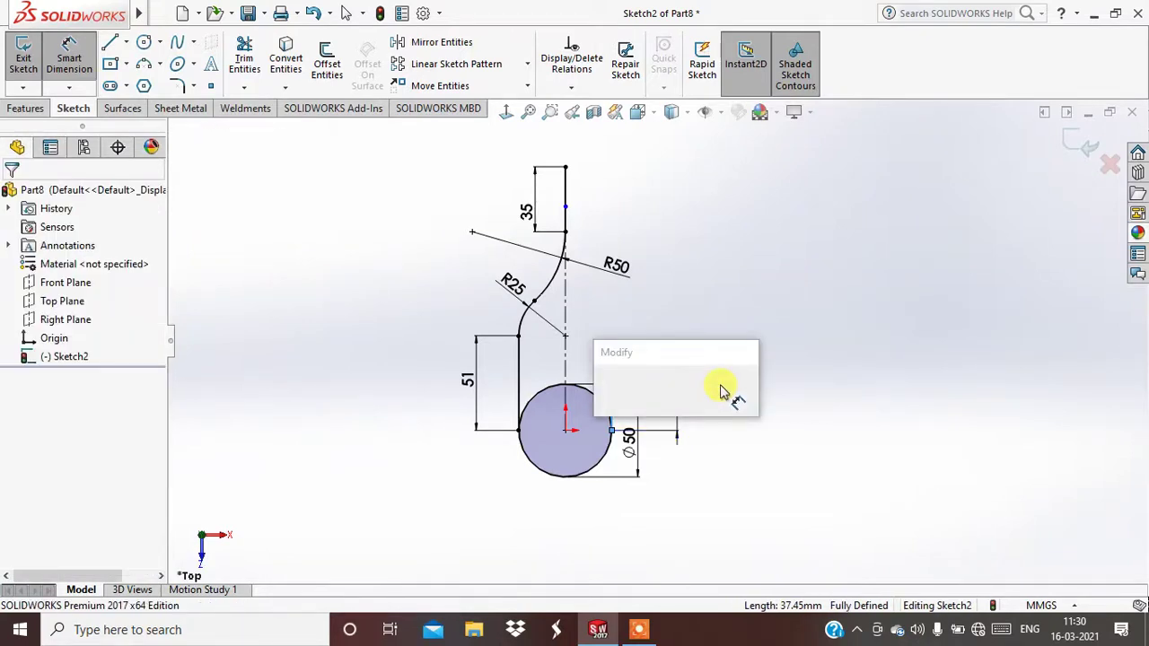
text(25)
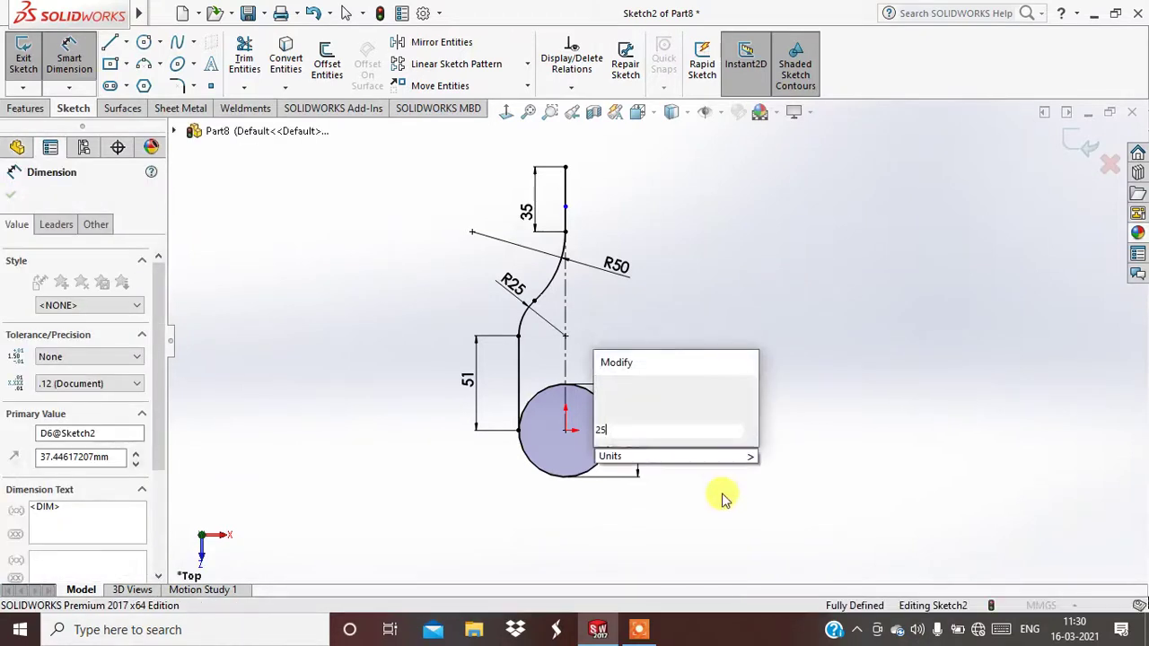
key(Return)
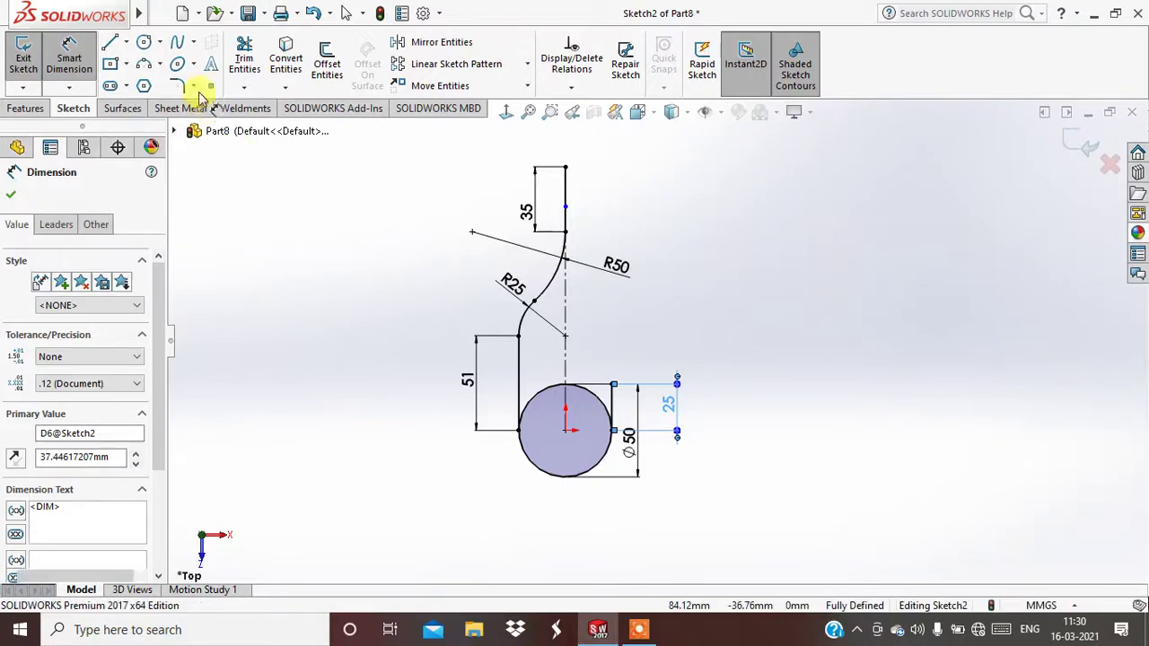
click(244, 87)
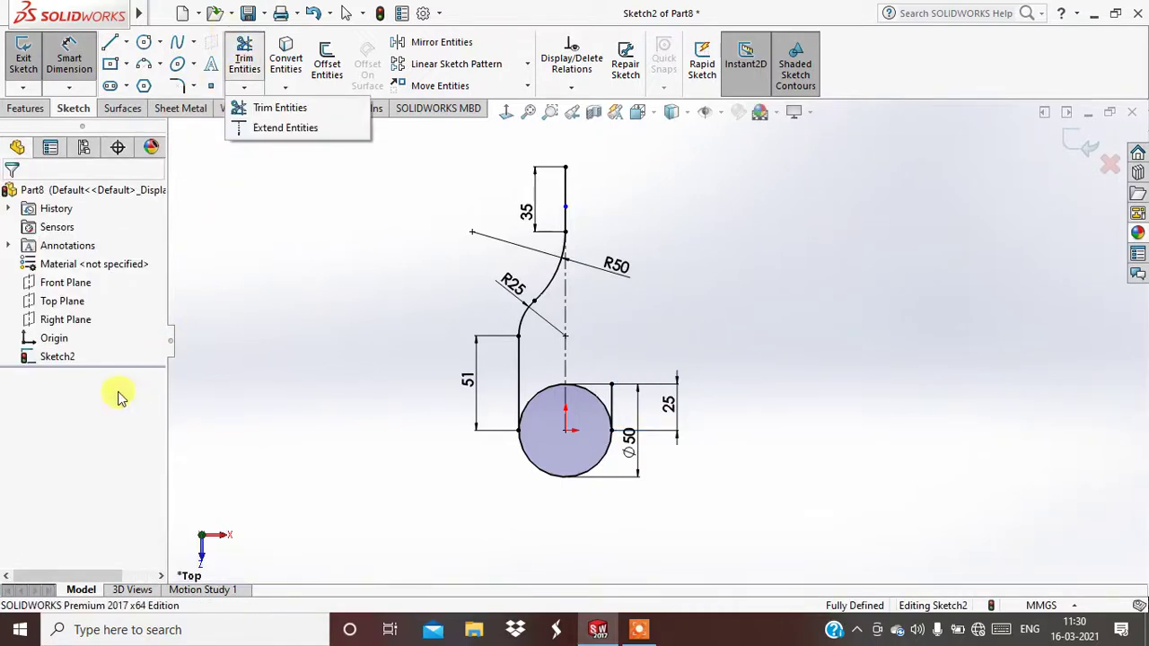
Trim the Ø50 circle's upper arc, leaving a U-bend between the 51 mm and 25 mm lines
click(260, 108)
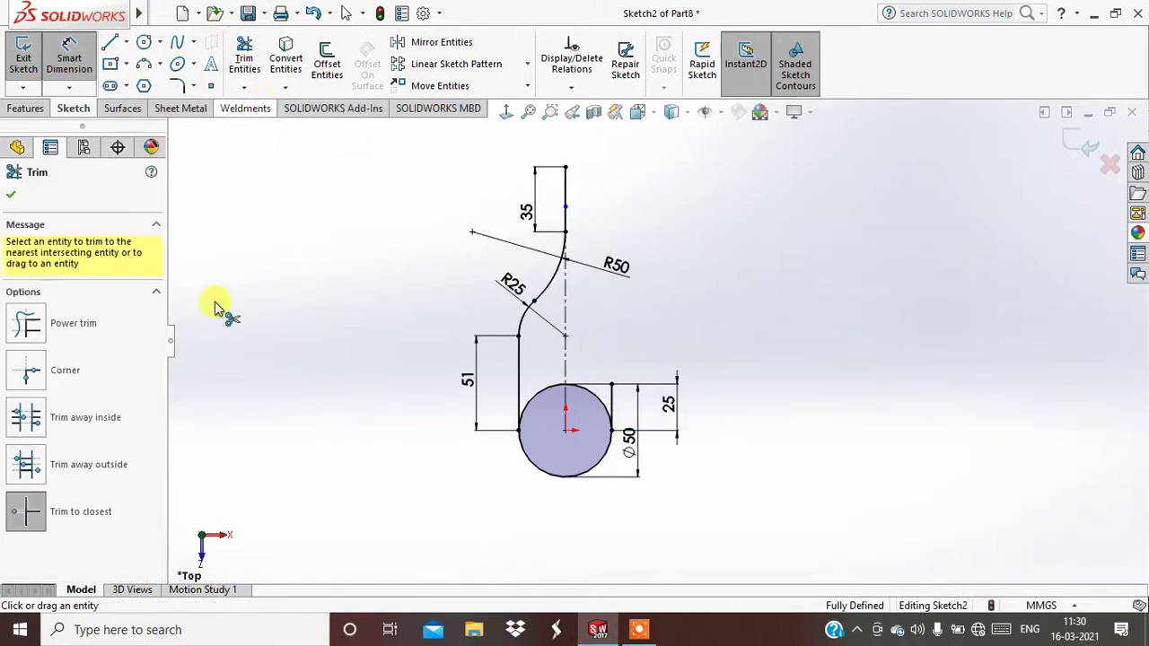
click(597, 396)
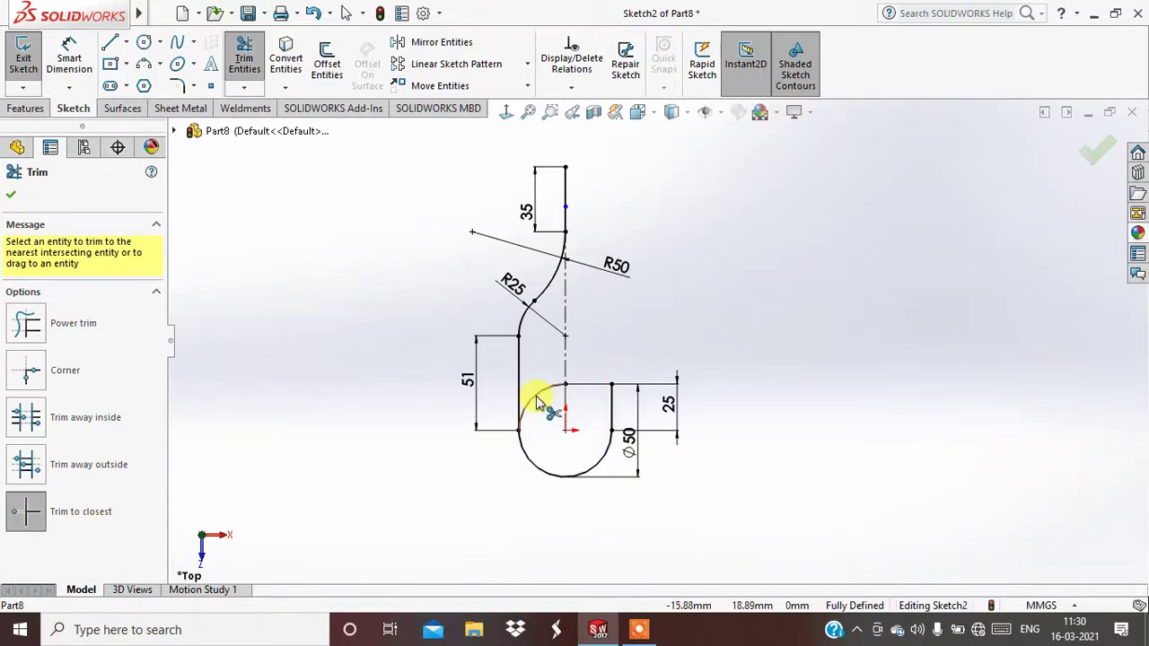
click(16, 199)
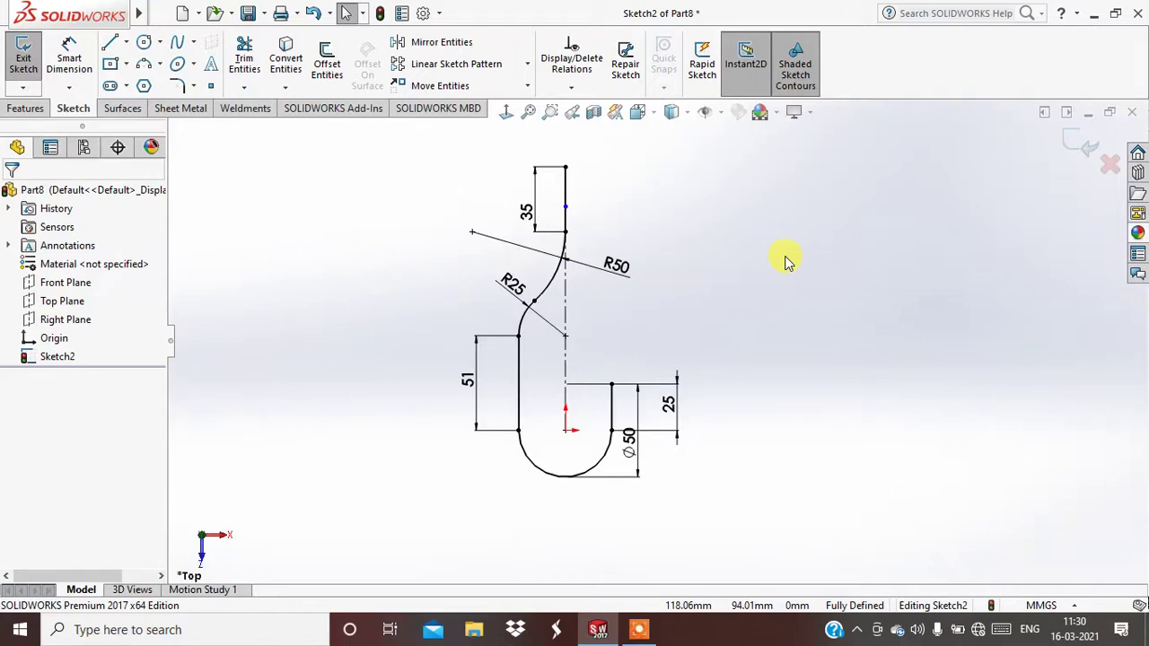
Exit the hook path sketch
click(638, 629)
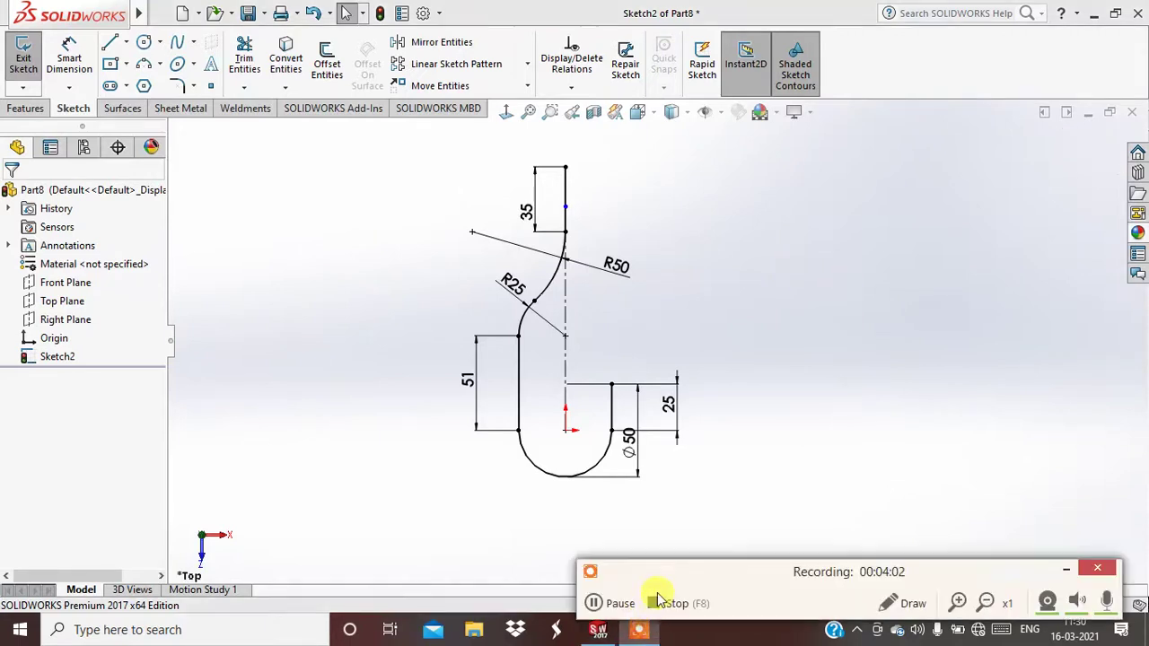
click(613, 606)
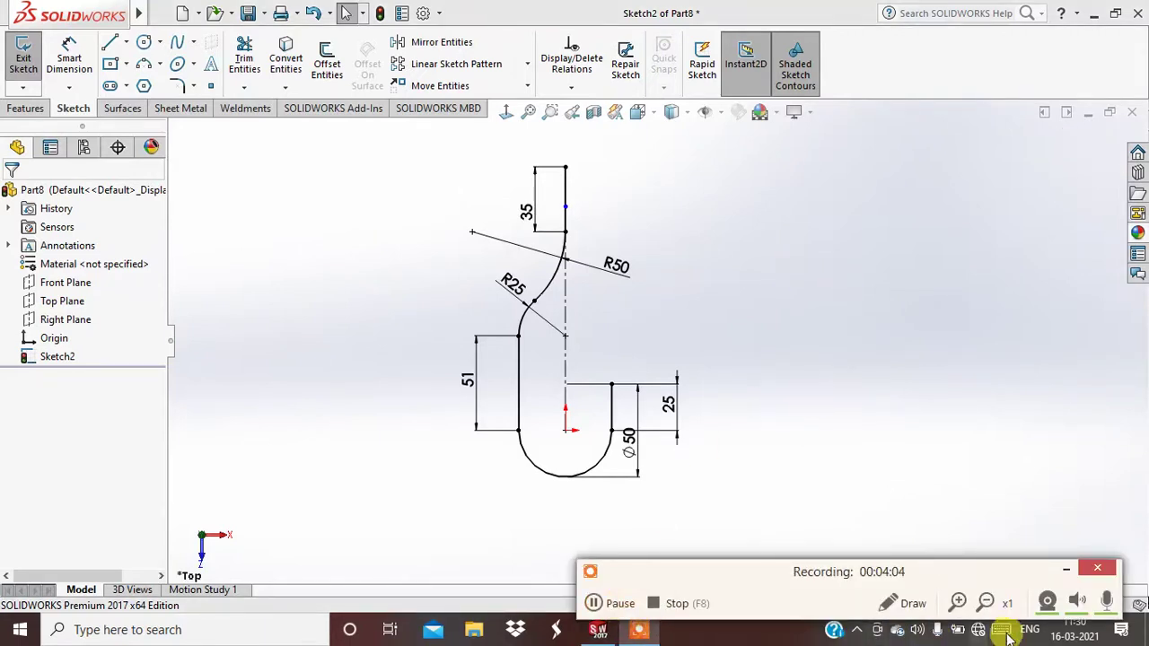
click(1096, 567)
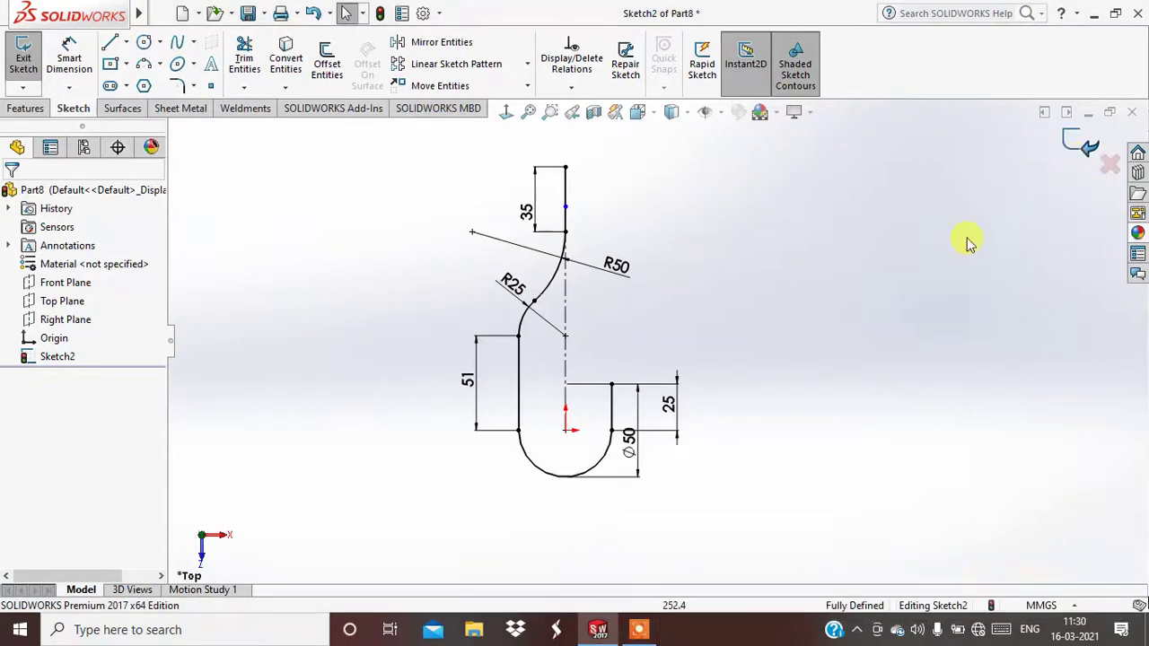
click(1092, 141)
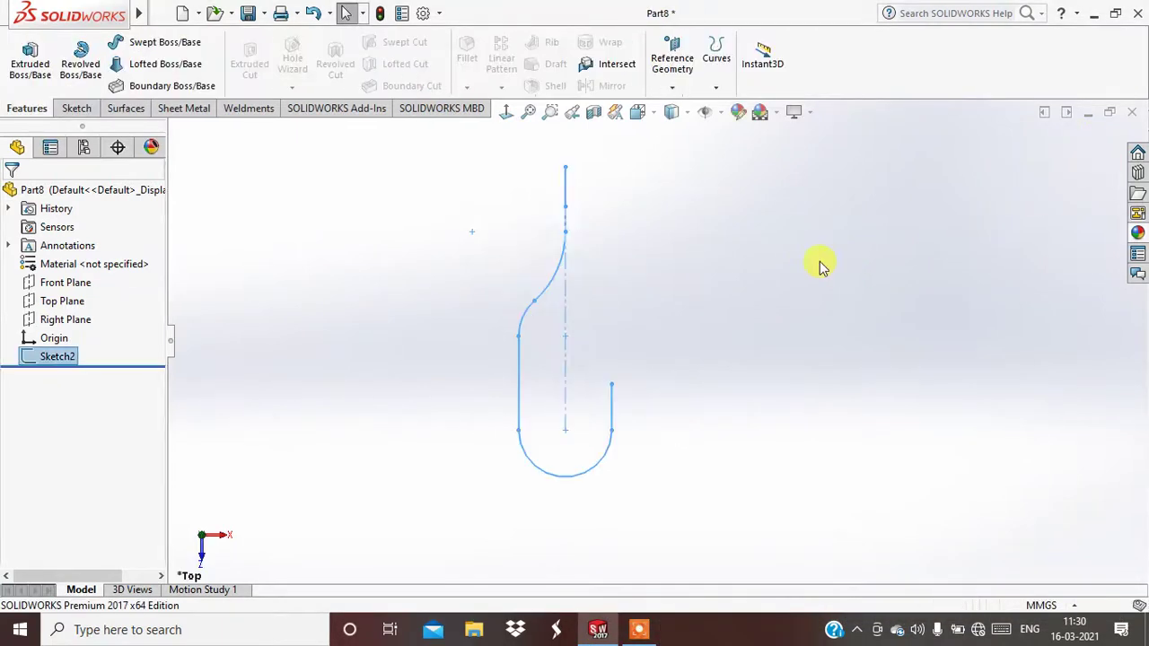
Create Plane1 at the 25 mm line's top endpoint, perpendicular to that line
click(673, 97)
click(669, 109)
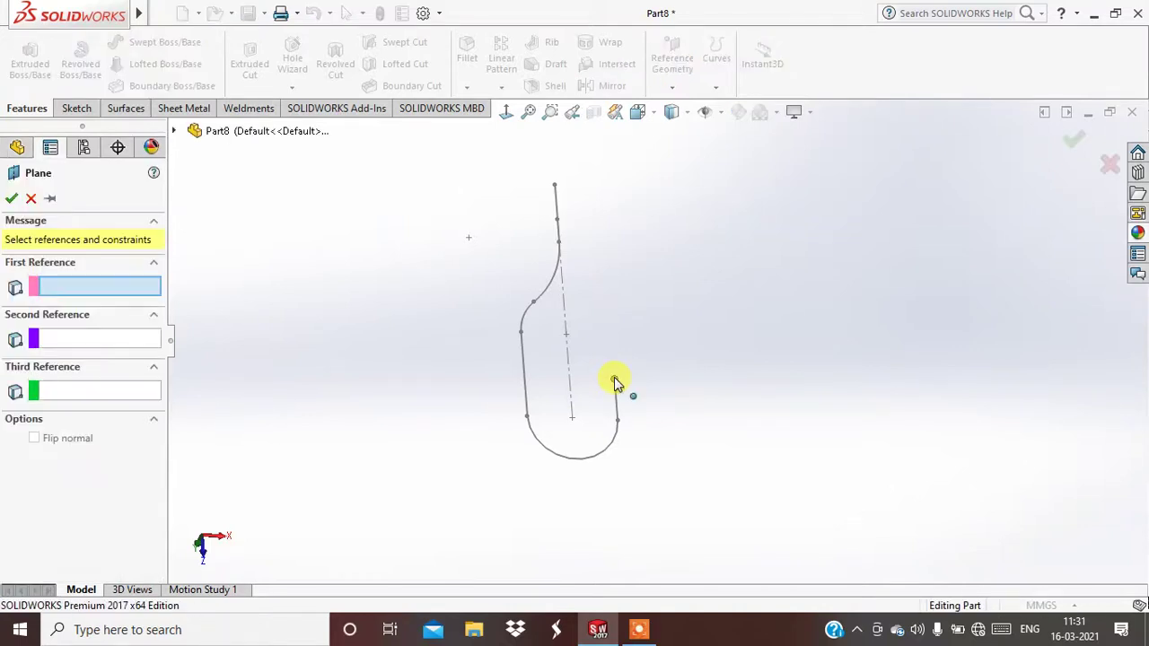
click(616, 395)
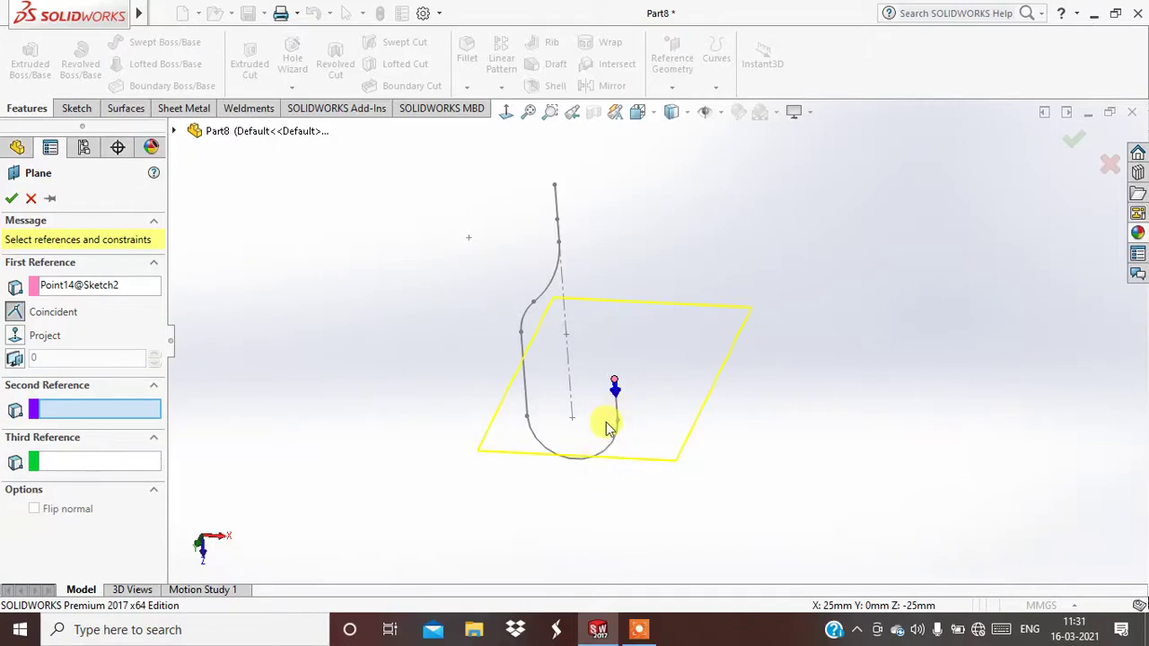
click(617, 420)
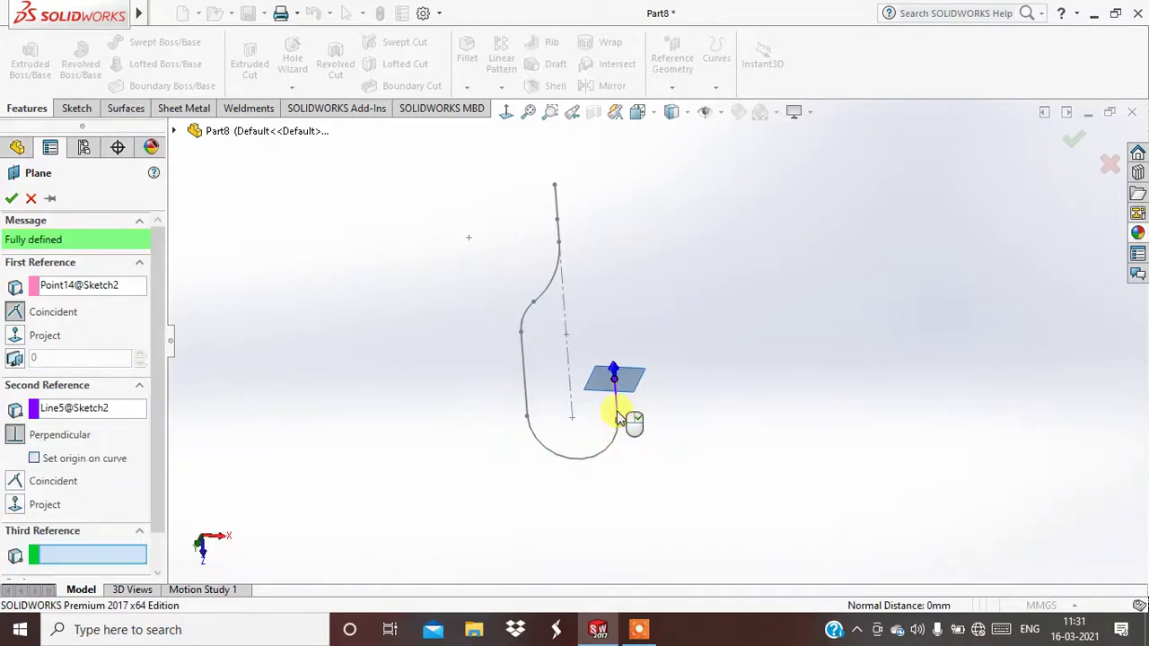
click(9, 199)
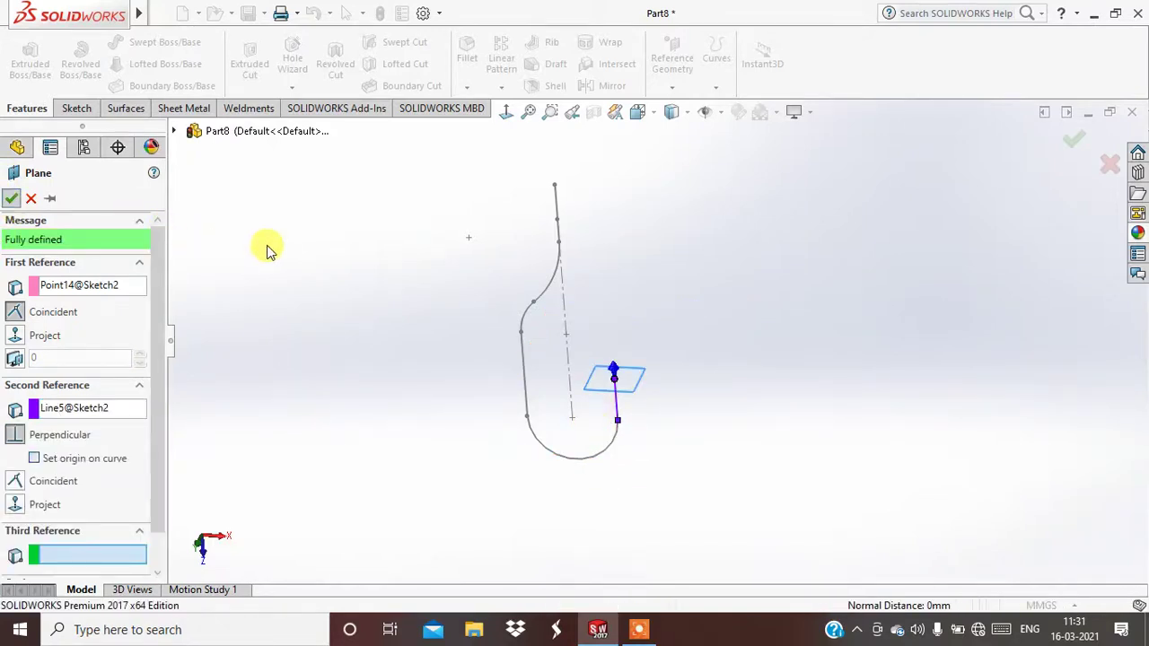
Start a new sketch on Plane1 and view it face-on
click(654, 370)
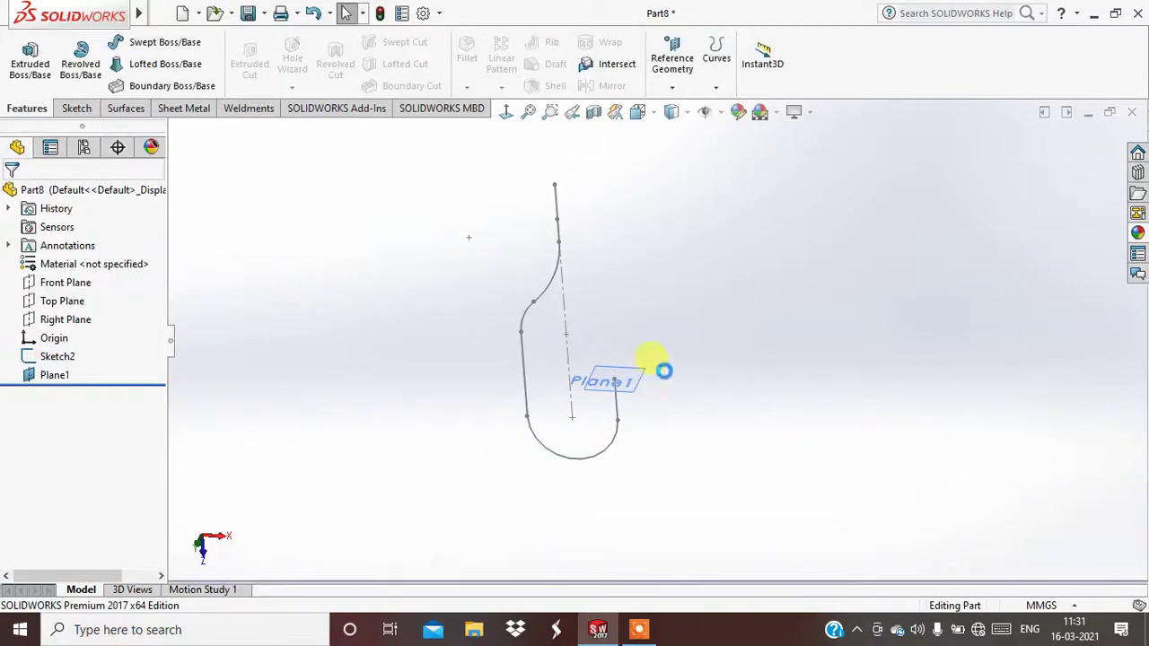
click(644, 379)
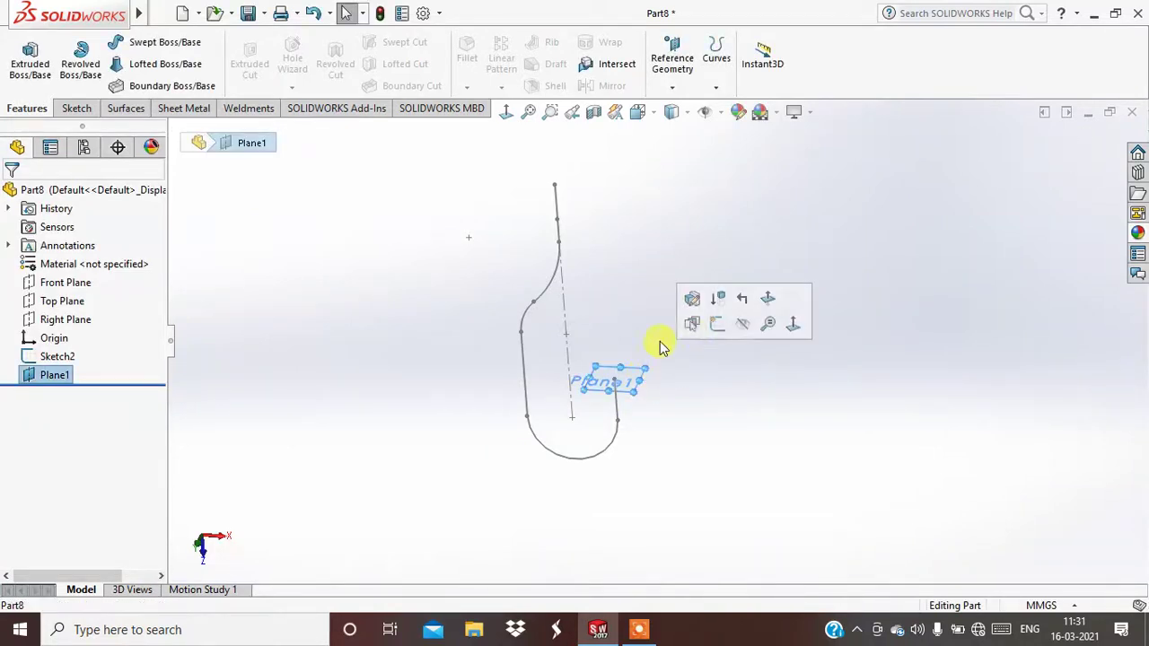
click(720, 324)
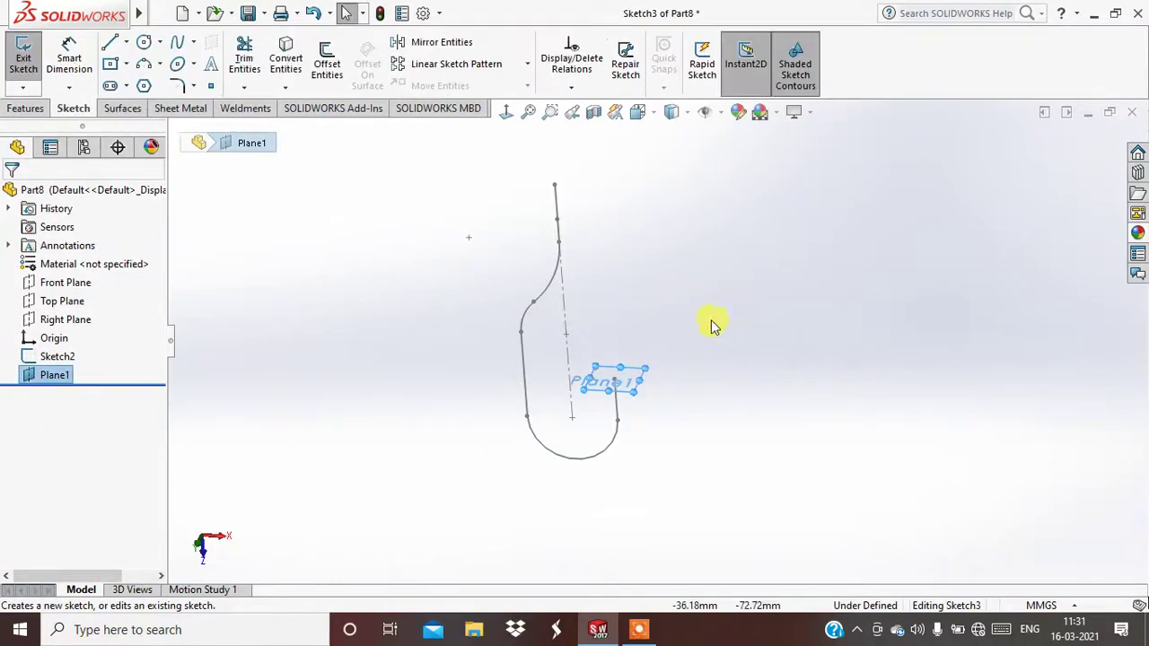
click(508, 119)
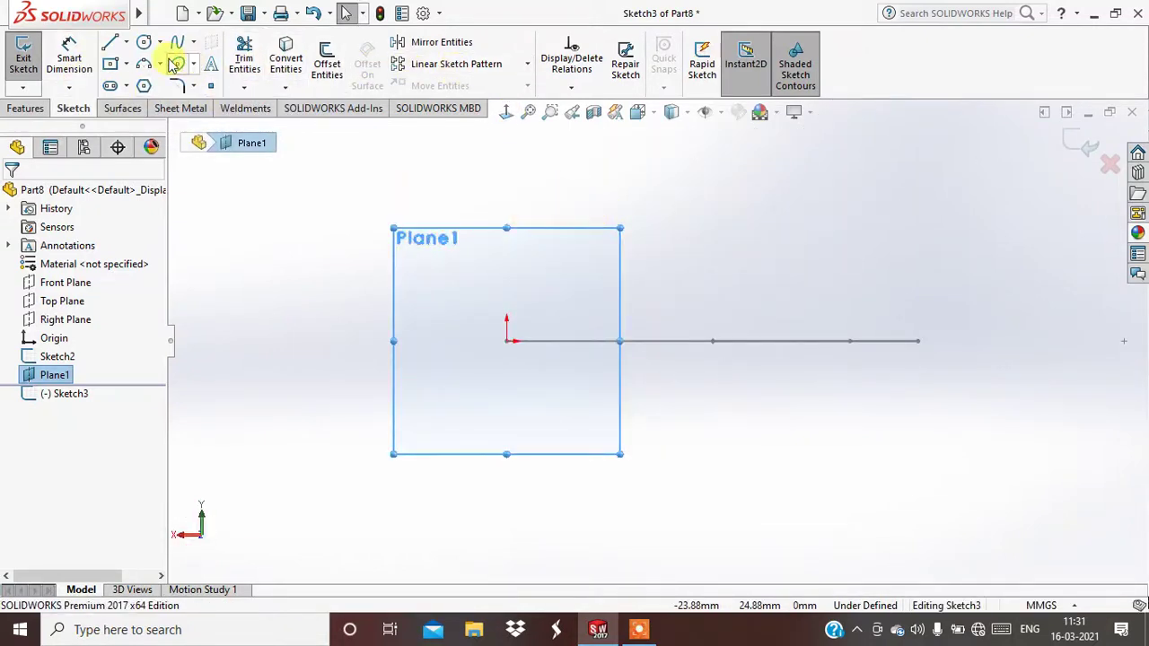
Draw a small circle centred at the end line's tip
click(145, 44)
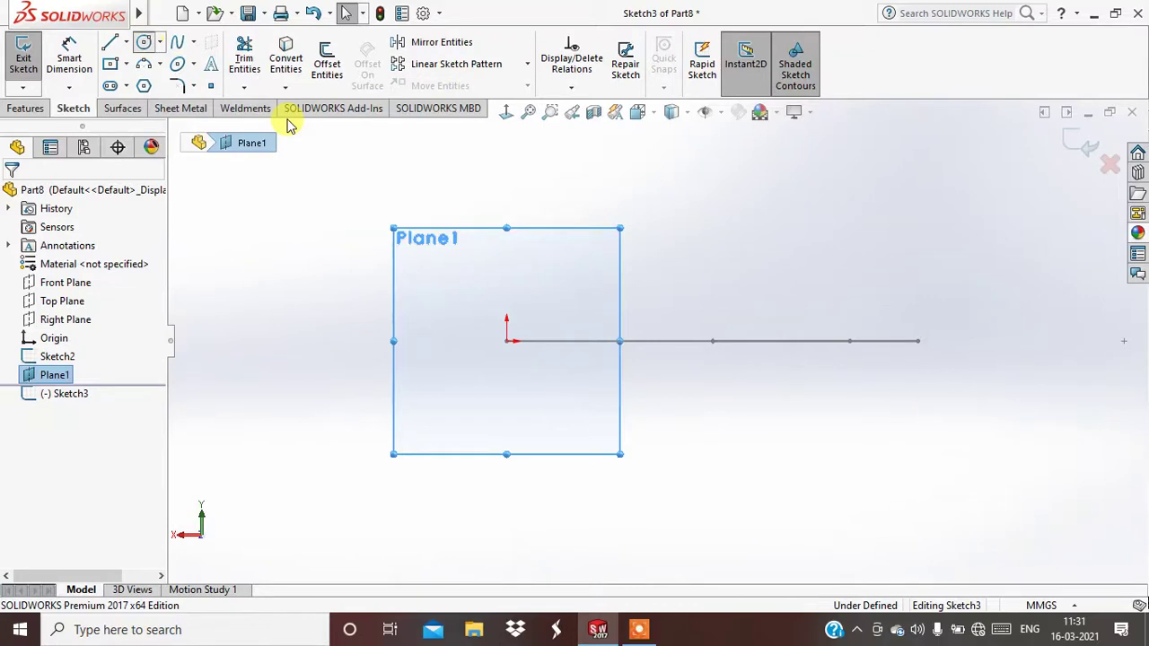
click(507, 341)
click(510, 325)
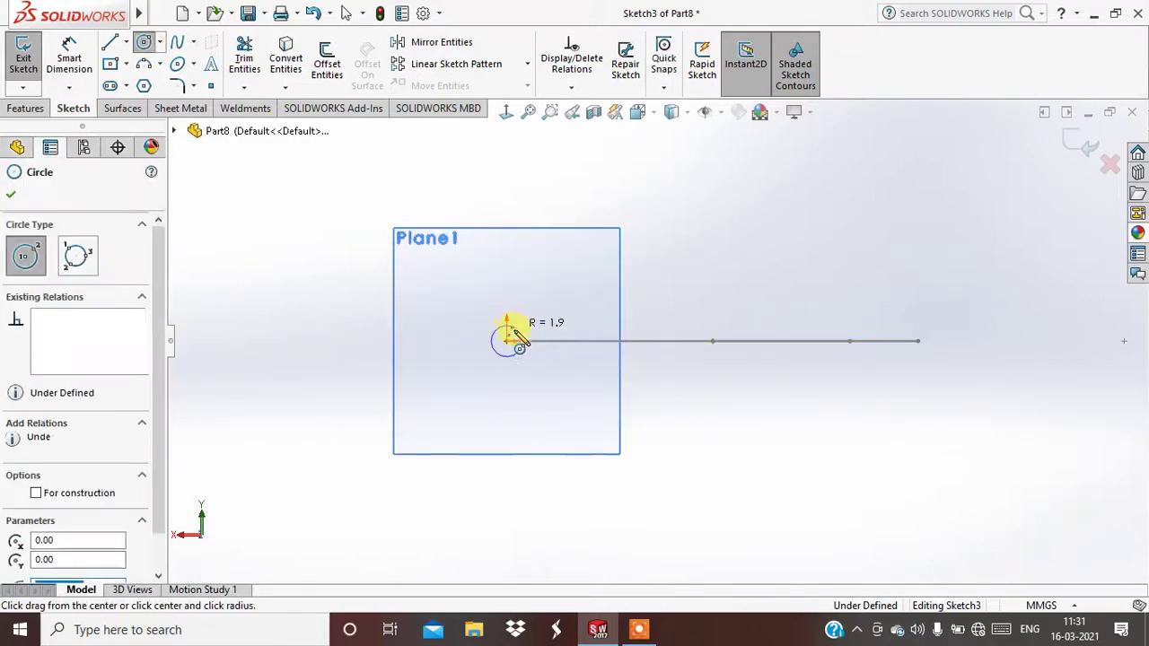
click(13, 200)
Dimension the circle's diameter to 10 mm
click(70, 56)
click(496, 332)
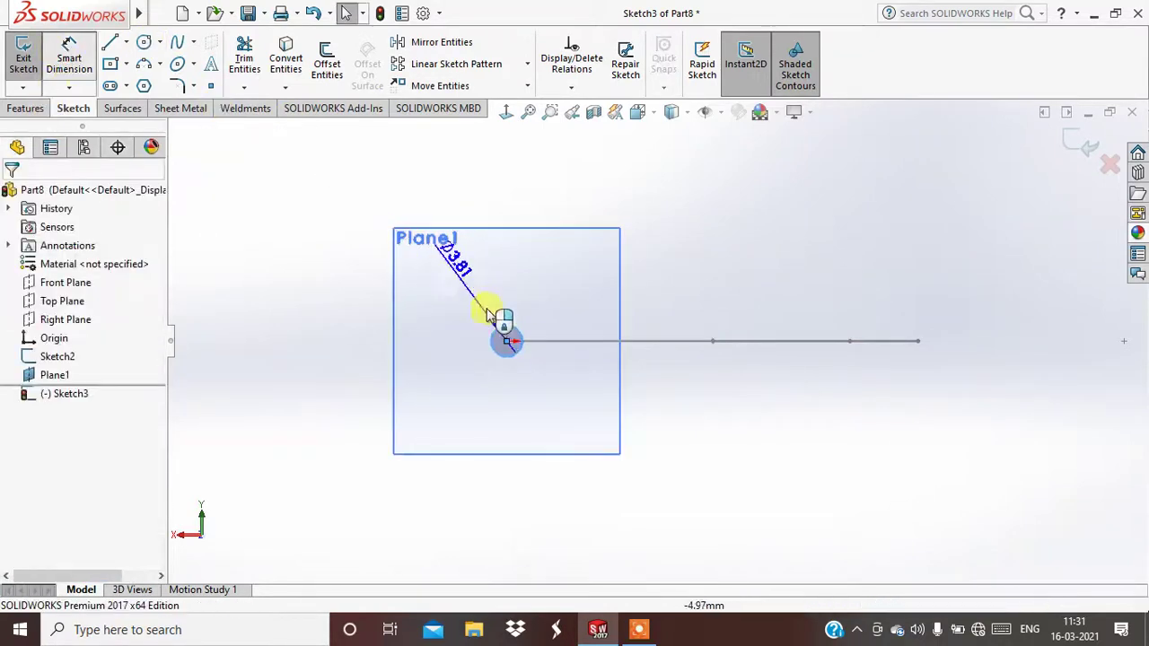
click(465, 328)
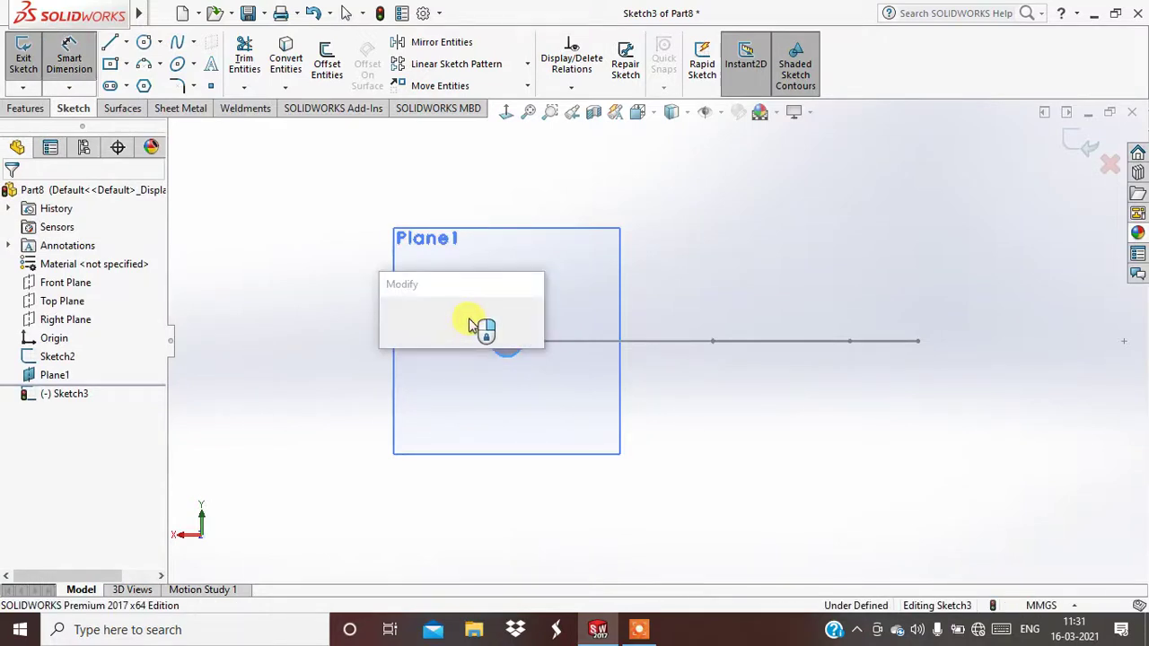
text(10)
click(1007, 231)
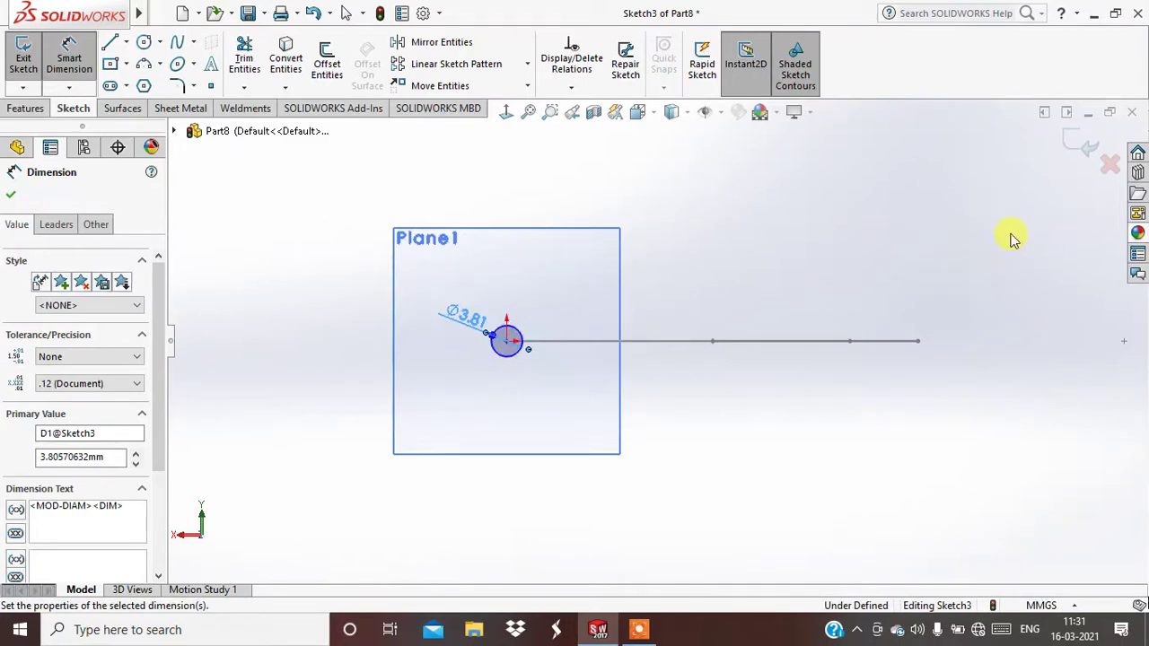
click(1013, 236)
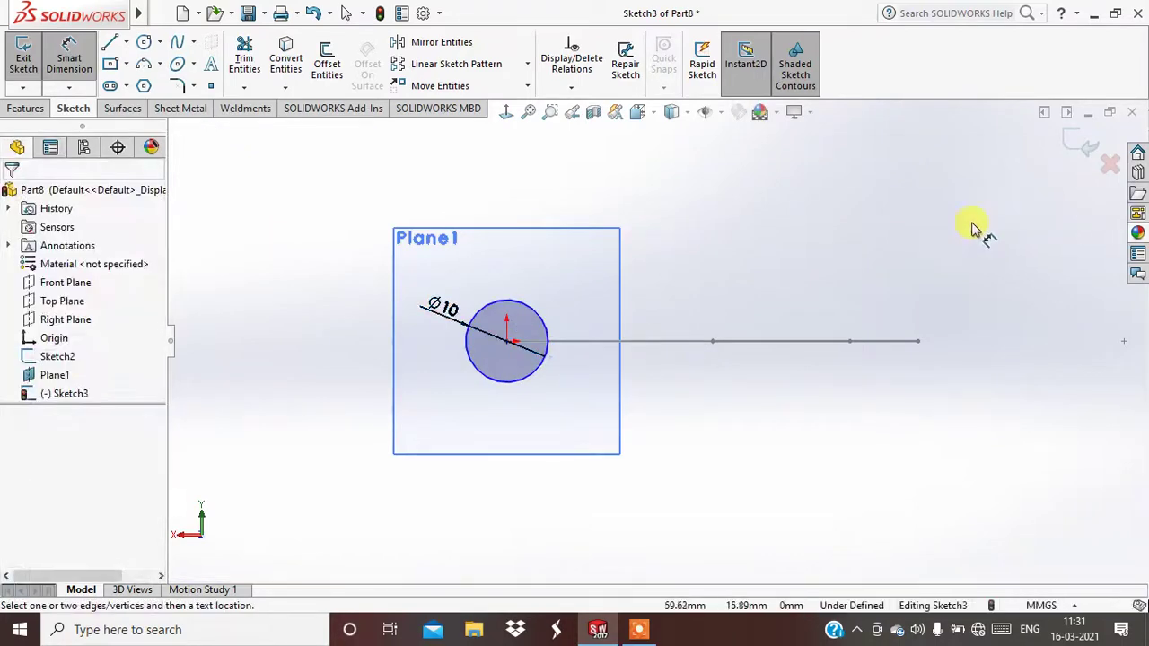
Drag the circle's centre point slightly left of the origin along the horizontal
scroll(529, 337, down, 1)
scroll(507, 330, down, 4)
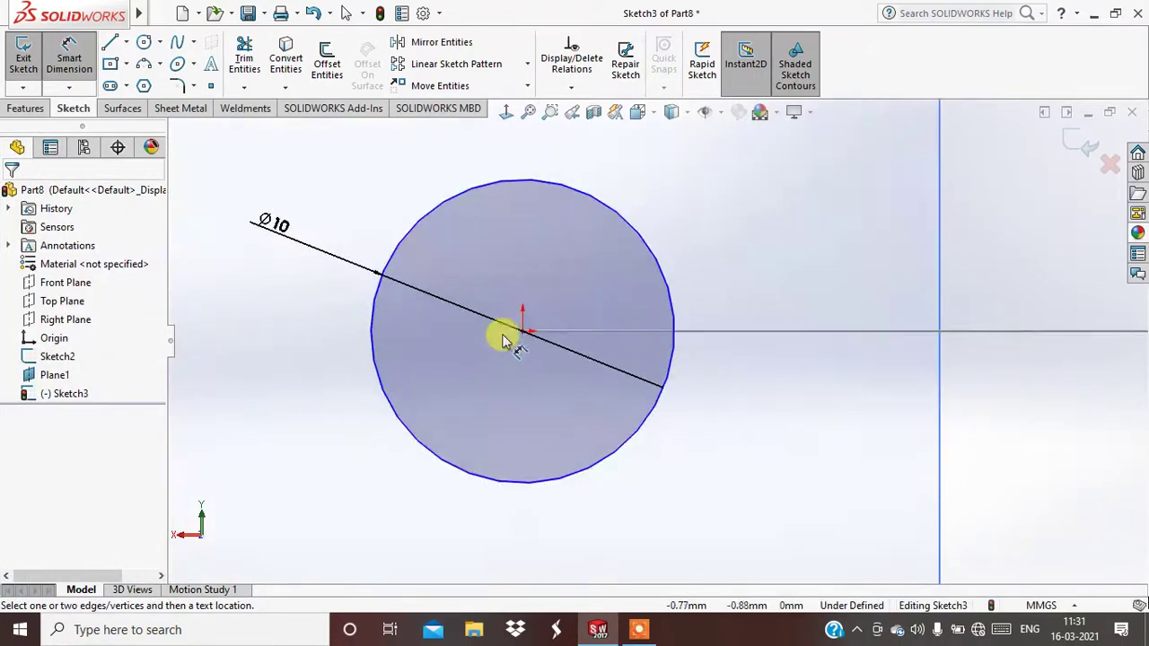
scroll(554, 350, down, 3)
scroll(636, 334, down, 2)
scroll(577, 321, down, 1)
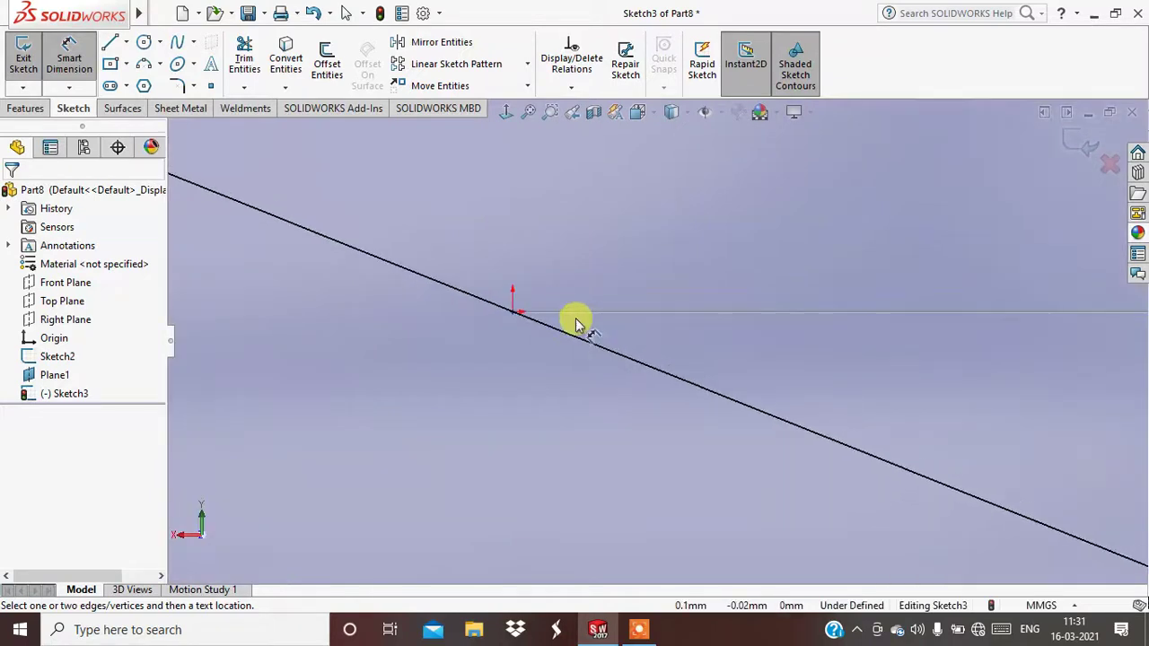
scroll(530, 285, down, 1)
right_click(523, 277)
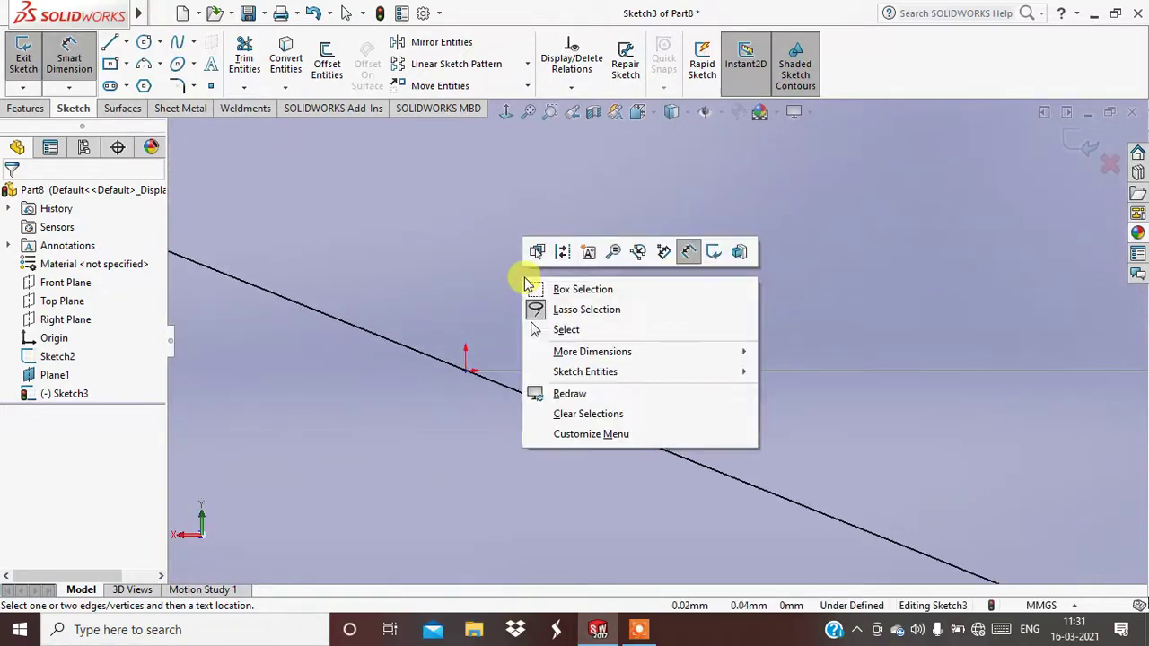
click(549, 328)
click(461, 370)
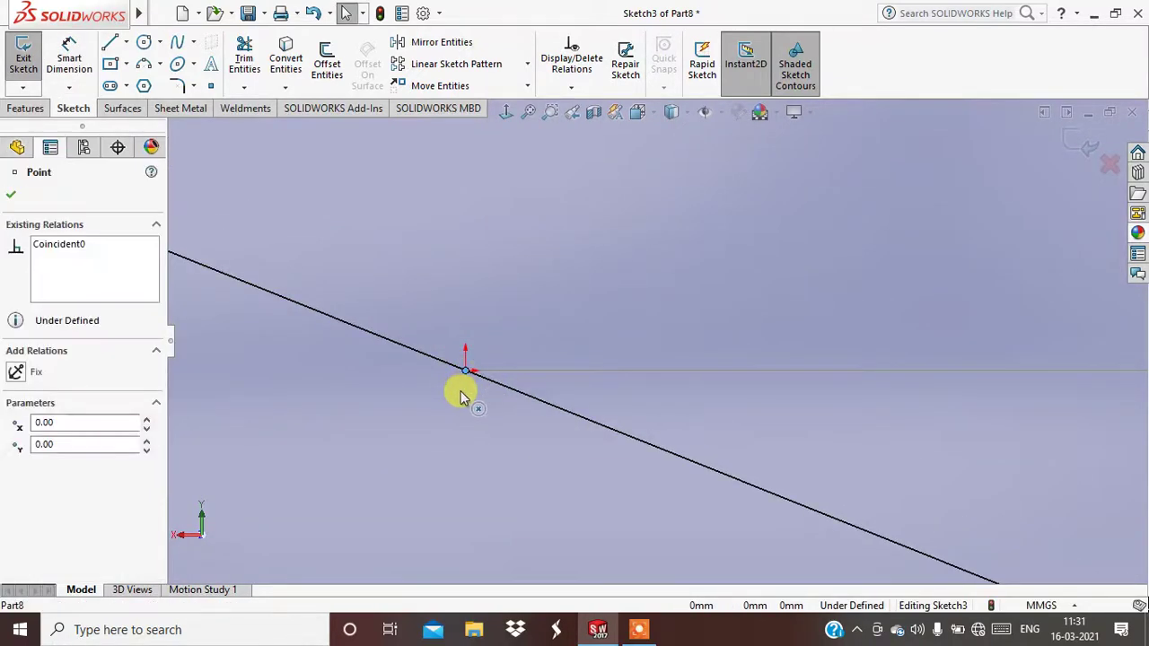
drag(458, 410, 436, 398)
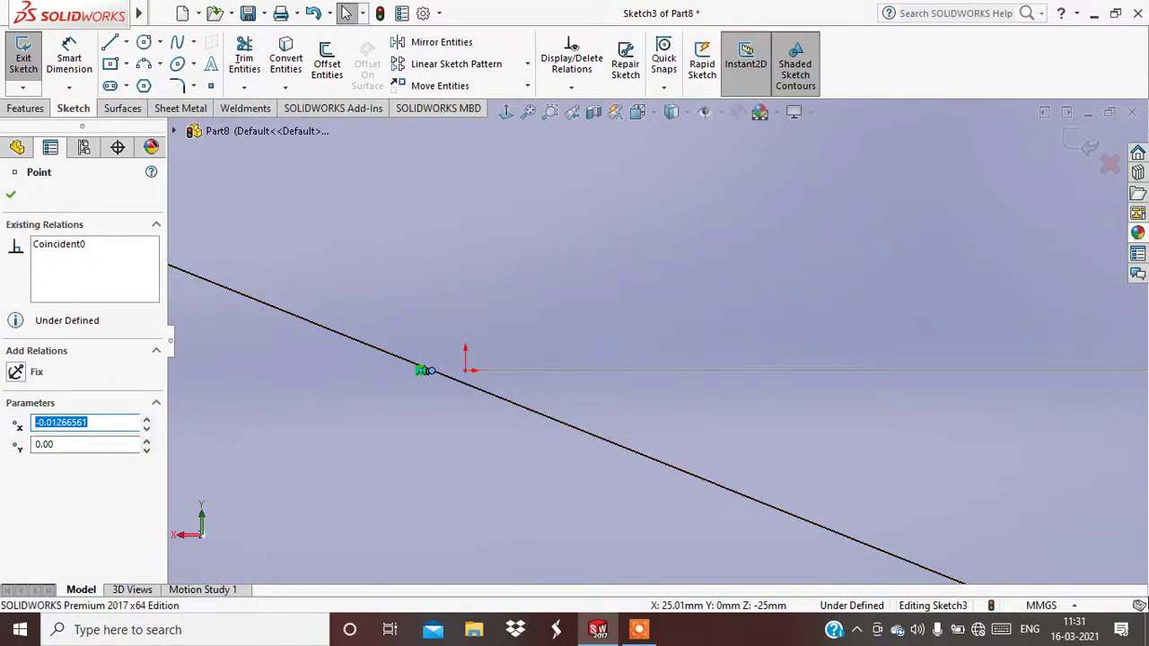
Try snapping to the line's midpoint, dismissing both no-midpoint warnings, then select the line's endpoint
key(c)
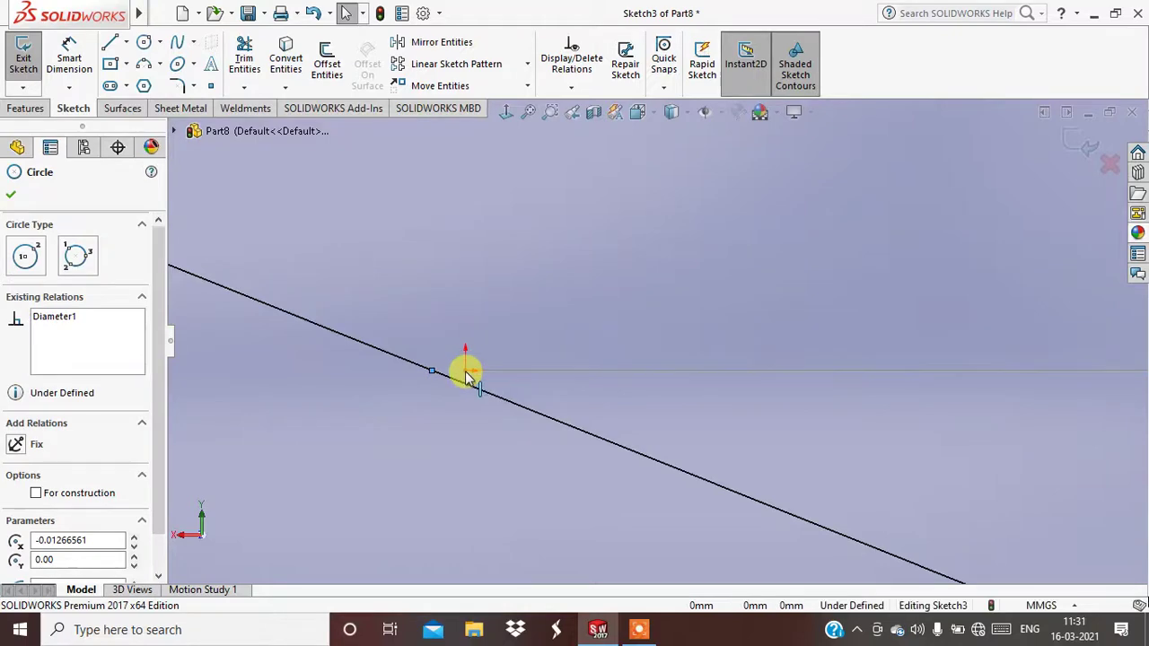
key(Escape)
click(433, 375)
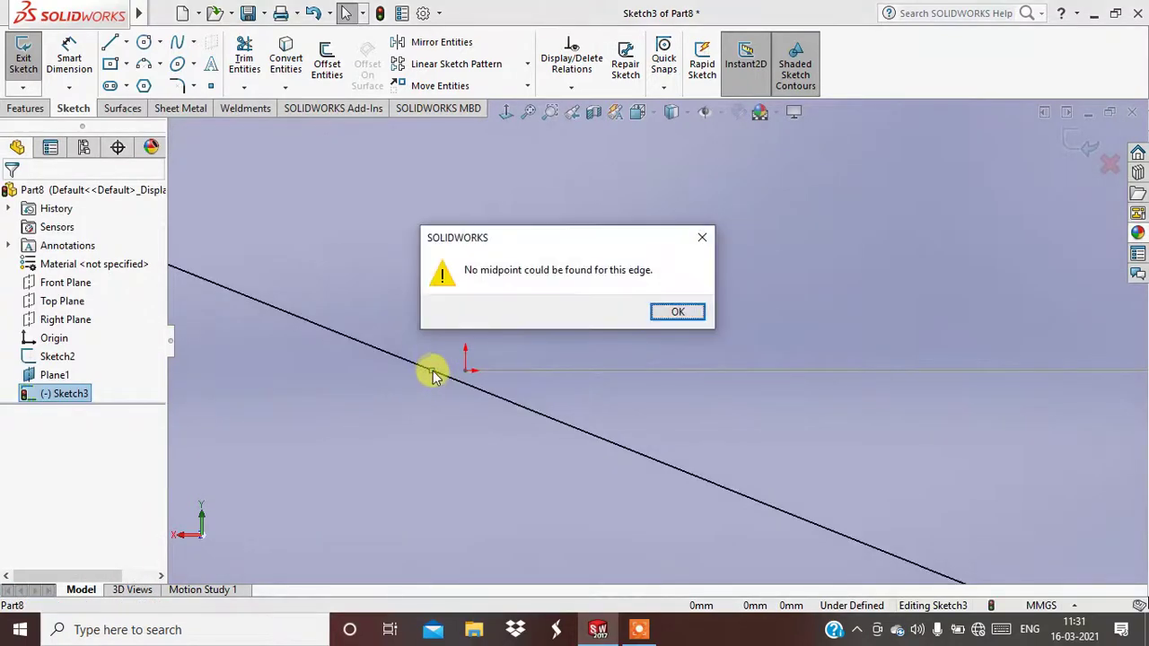
click(662, 325)
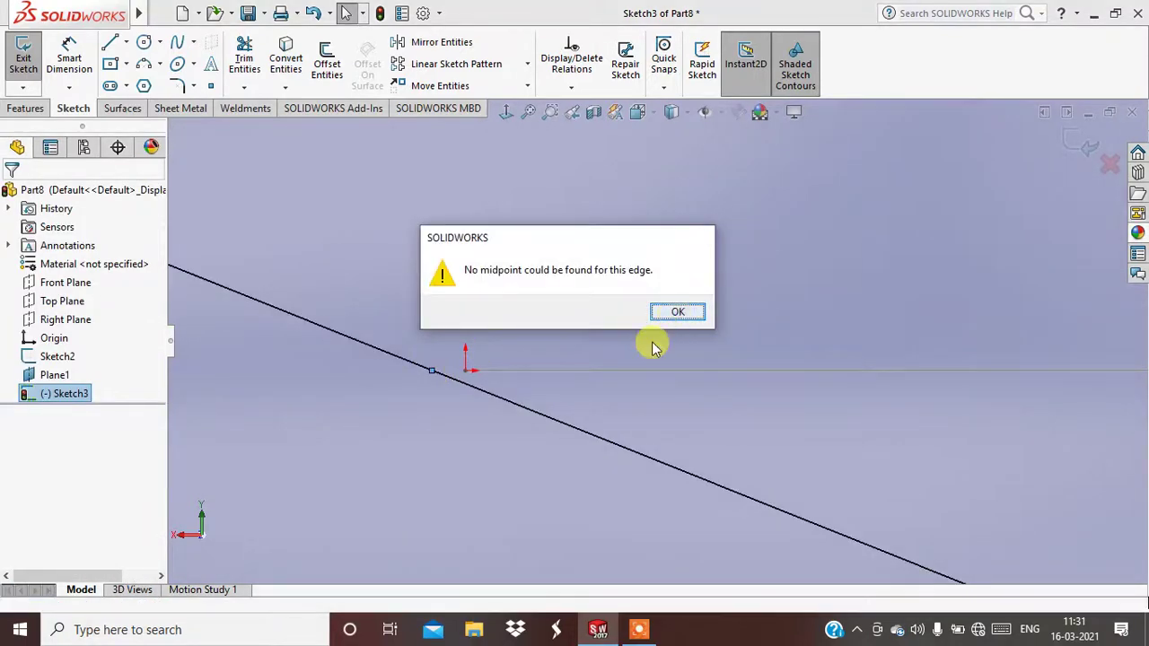
click(464, 372)
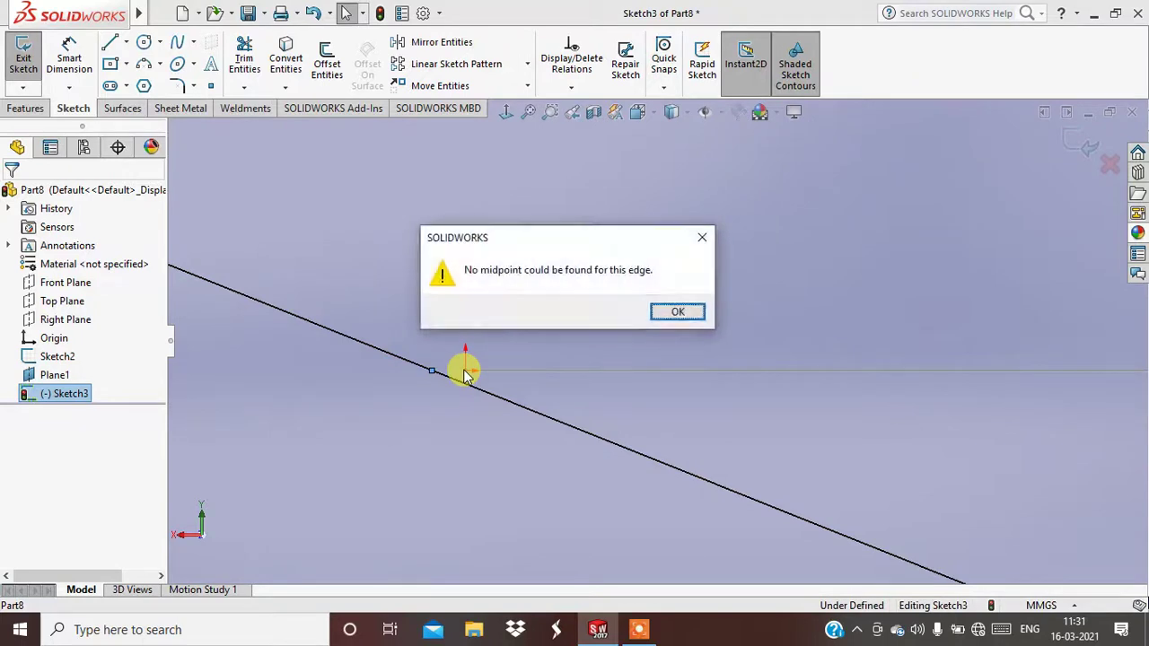
click(663, 309)
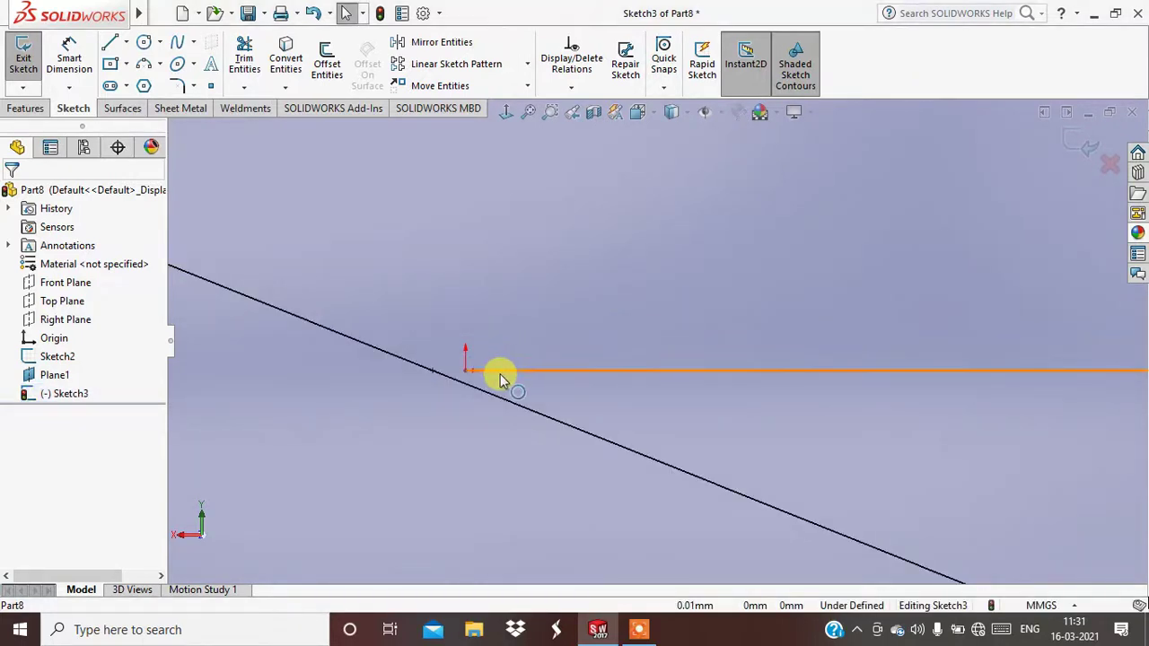
click(432, 371)
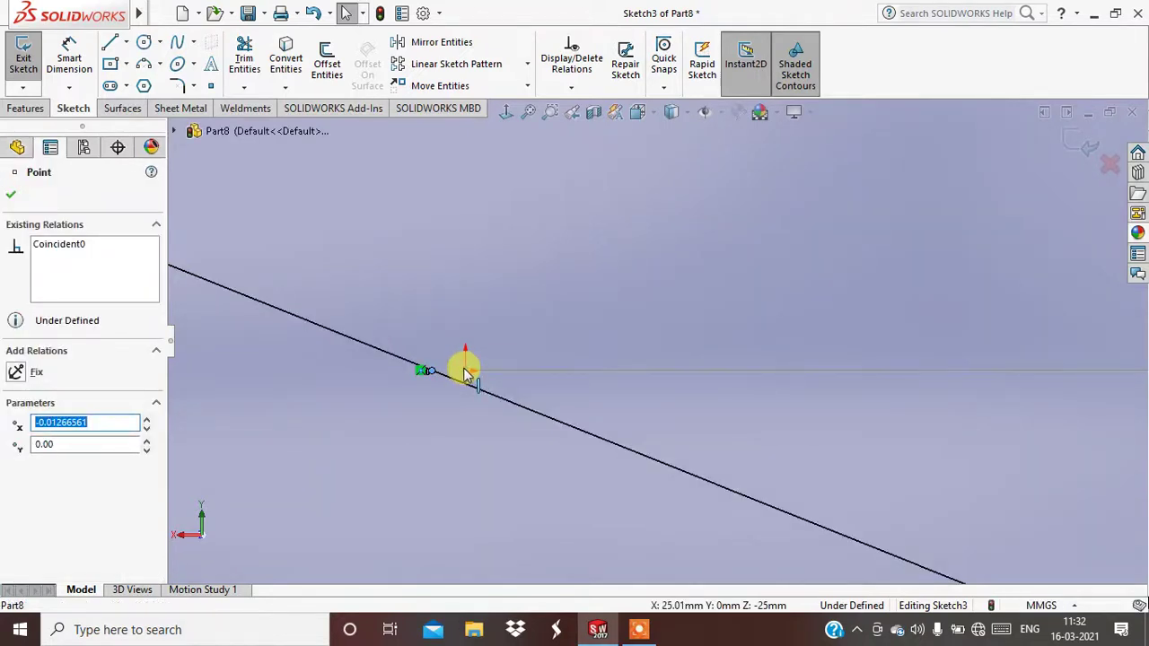
scroll(467, 367, down, 5)
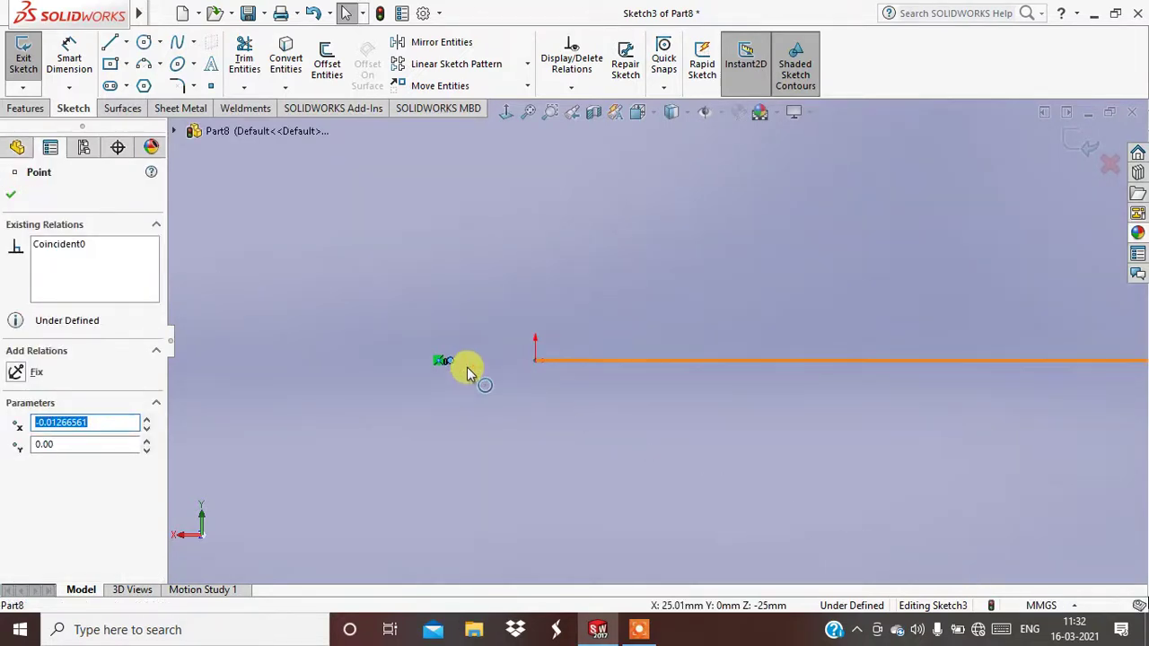
scroll(682, 380, up, 5)
scroll(693, 382, up, 3)
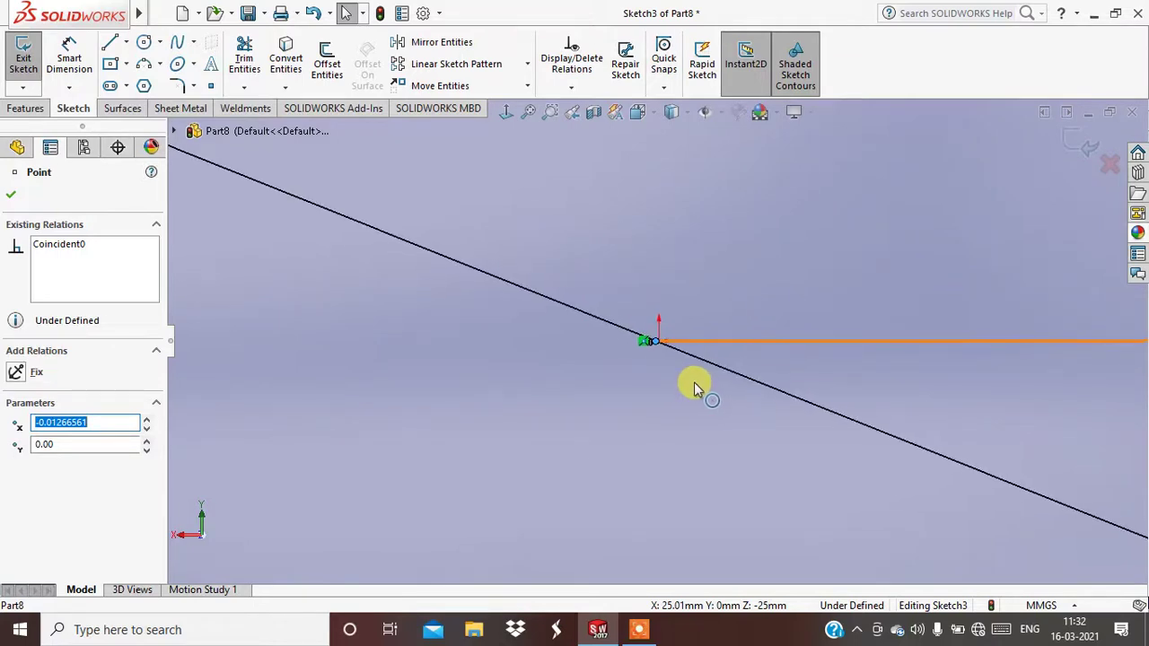
scroll(693, 382, up, 6)
Shift the Ø10 circle slightly to the left of its position
key(Escape)
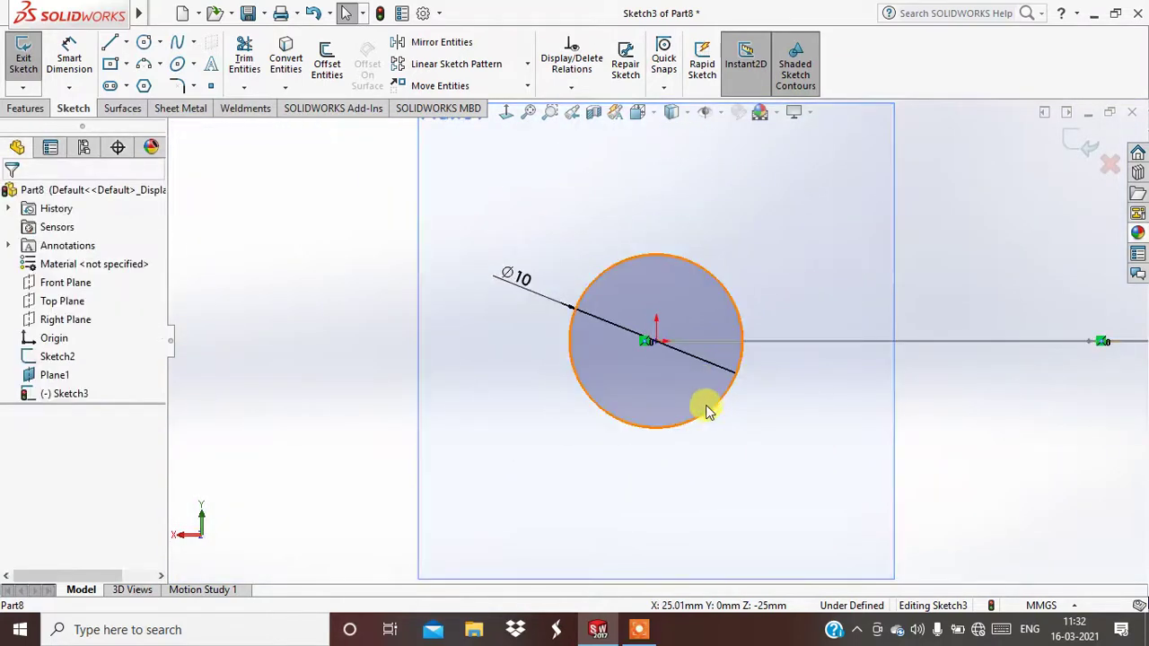
click(700, 431)
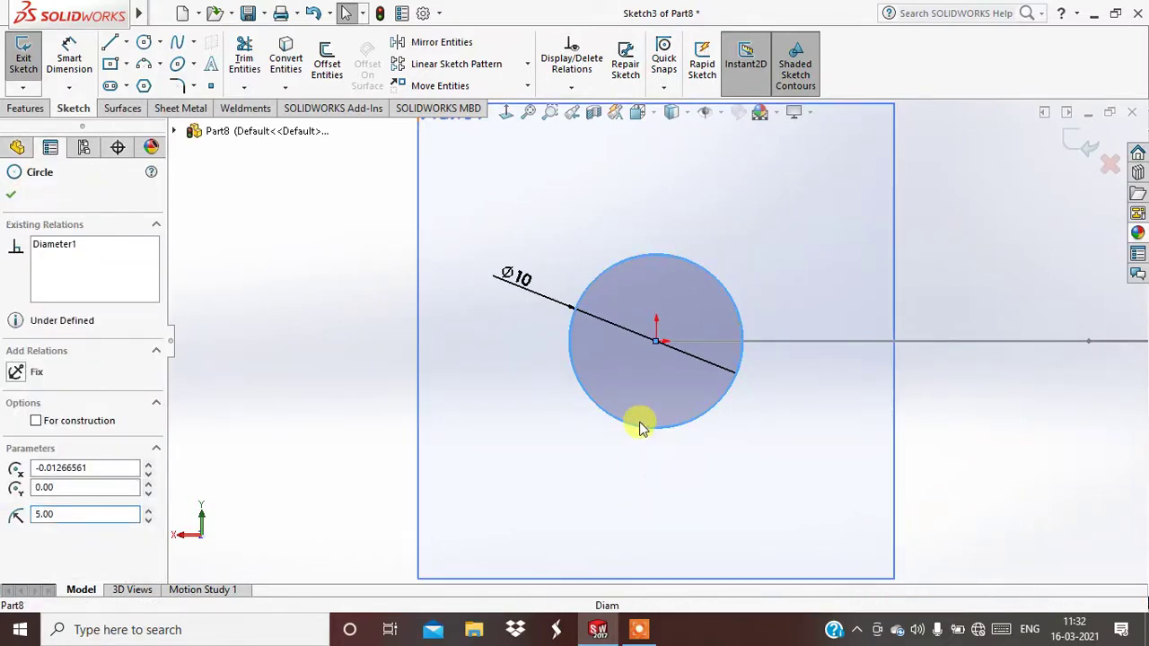
mouse_move(640, 424)
mouse_down()
mouse_move(631, 446)
mouse_move(526, 446)
mouse_up()
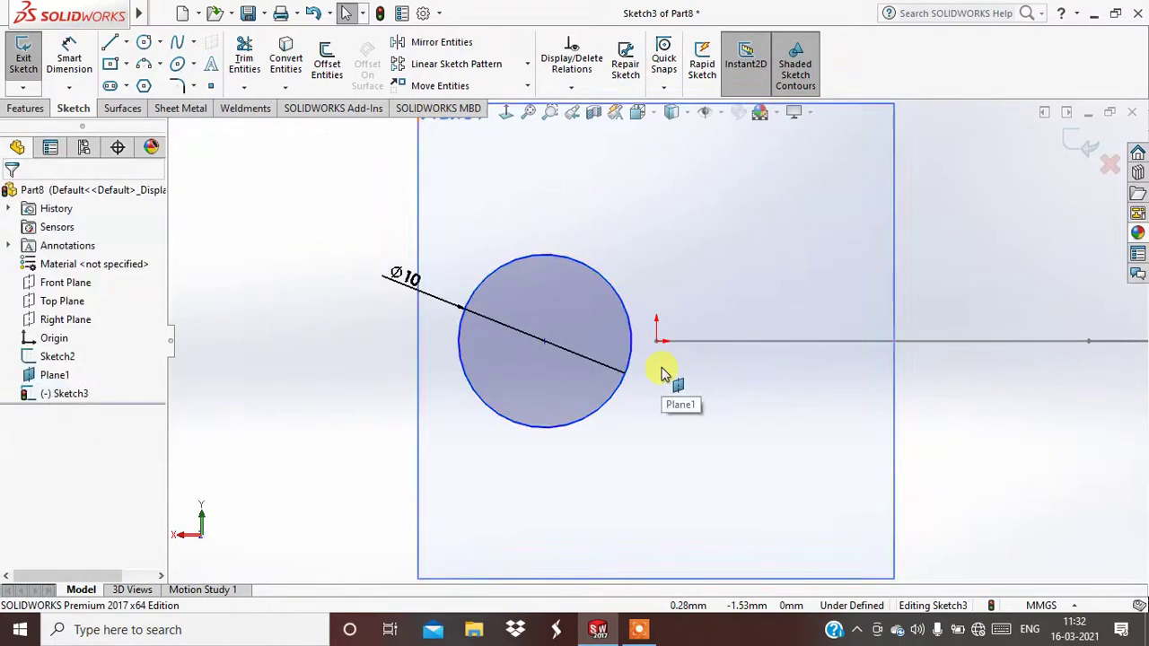
middle_drag(658, 340, 656, 344)
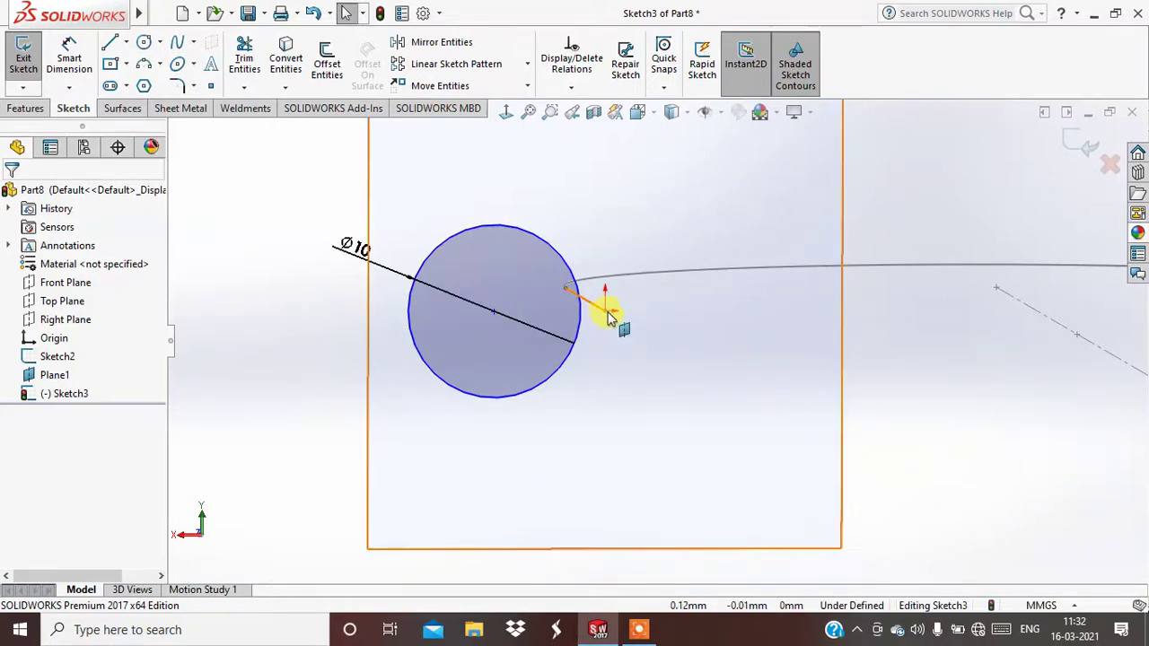
scroll(609, 314, down, 3)
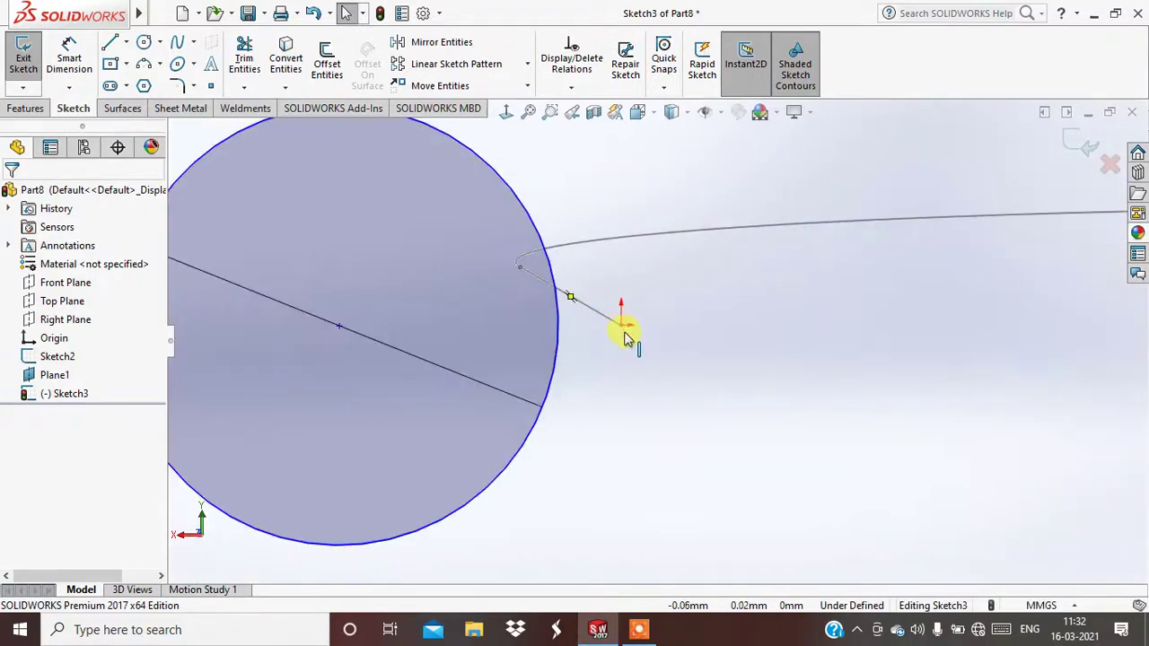
scroll(628, 333, down, 2)
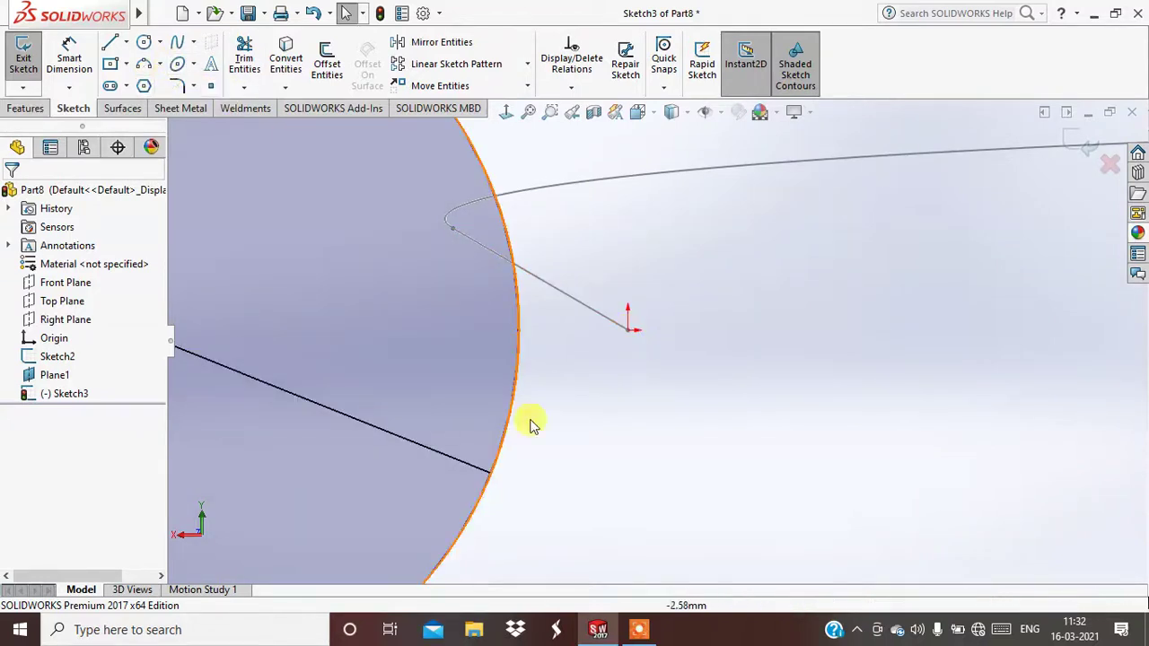
scroll(506, 426, down, 1)
scroll(507, 428, up, 1)
scroll(513, 436, up, 3)
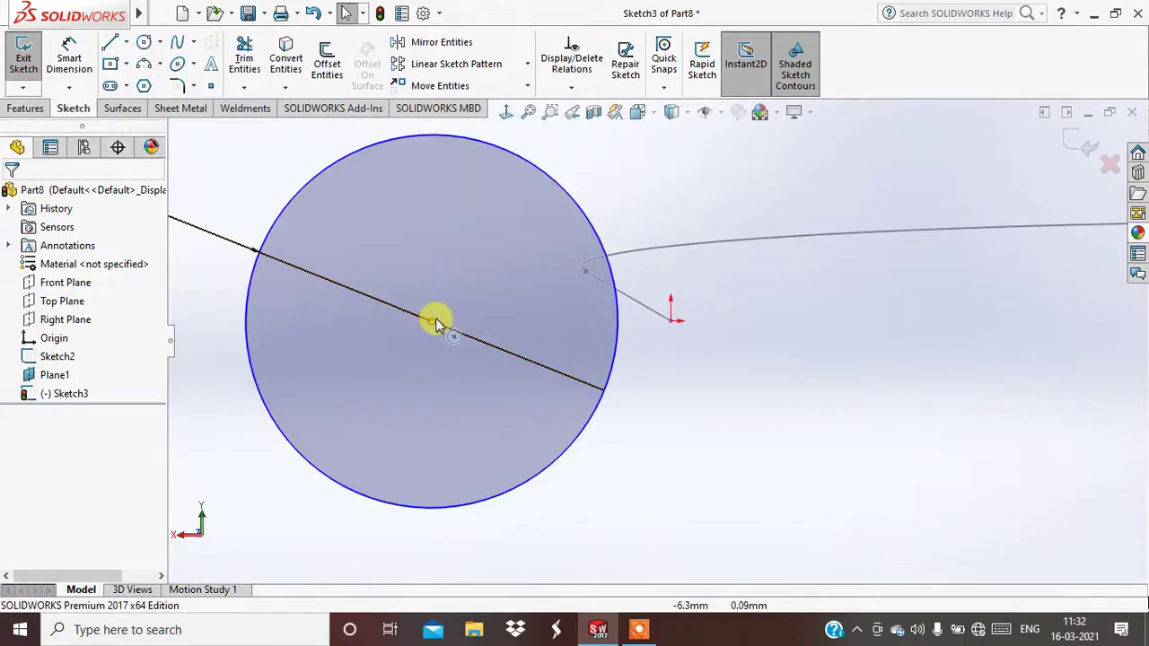
Add a sketch point at the Ø10 circle's centre
click(431, 321)
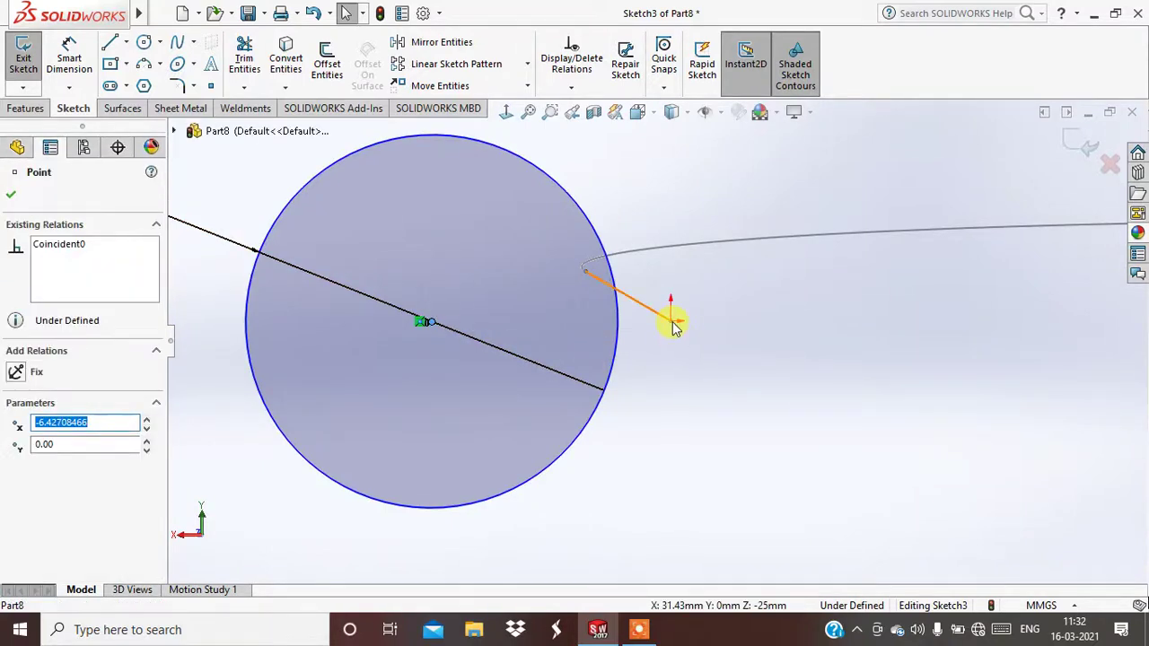
scroll(675, 325, down, 1)
scroll(672, 321, down, 2)
scroll(660, 346, down, 1)
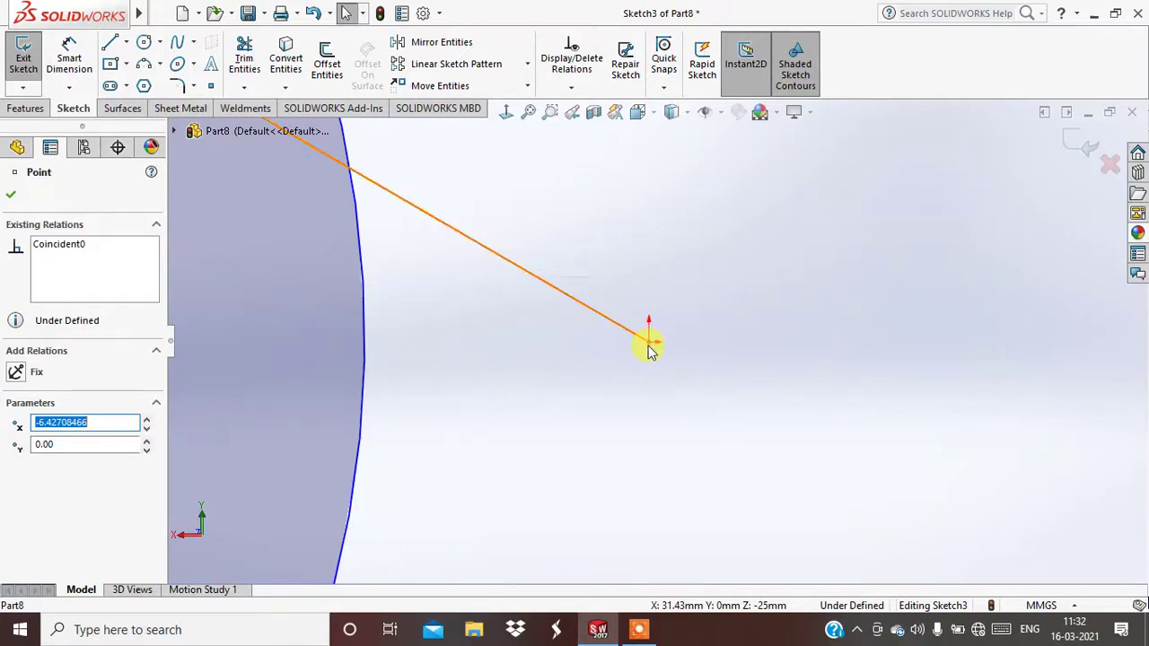
scroll(659, 351, up, 1)
scroll(659, 351, up, 1)
scroll(659, 350, up, 2)
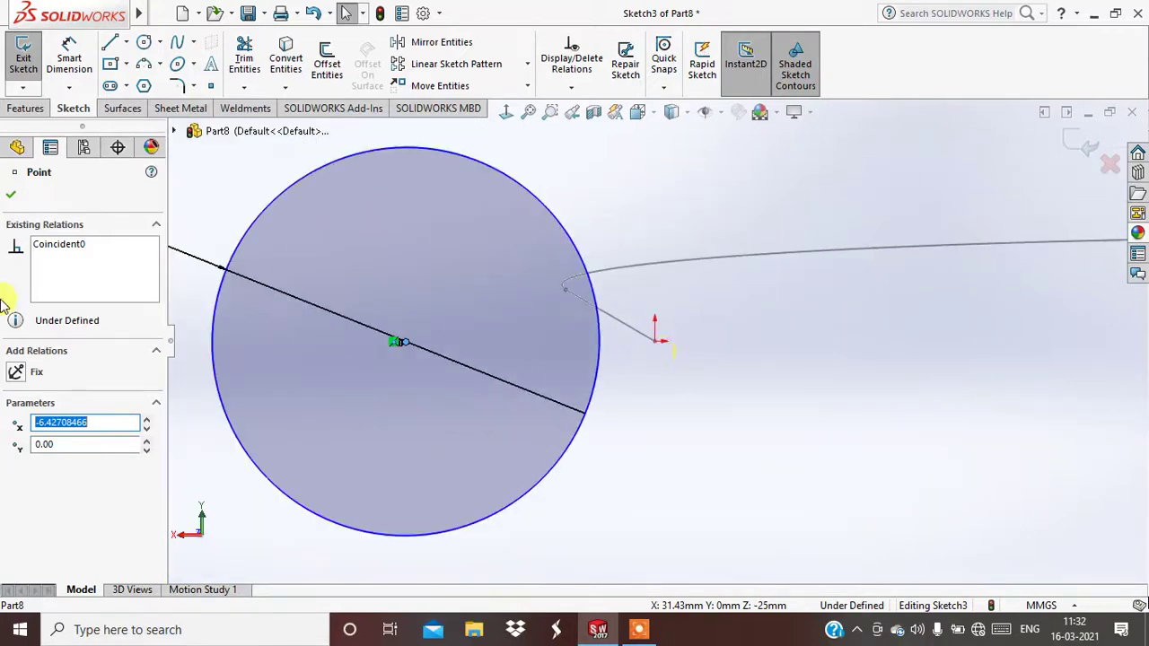
Exit the profile sketch and orbit to view the circle beside the 3D hook path
click(10, 194)
scroll(477, 225, down, 2)
scroll(807, 269, up, 3)
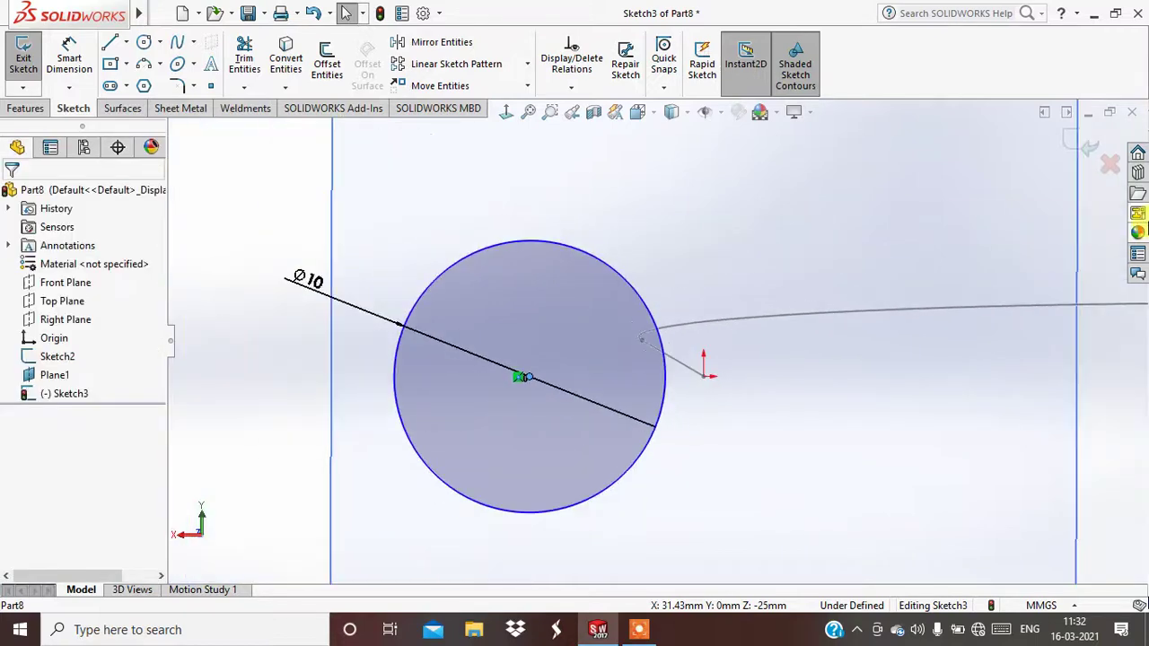
click(1087, 149)
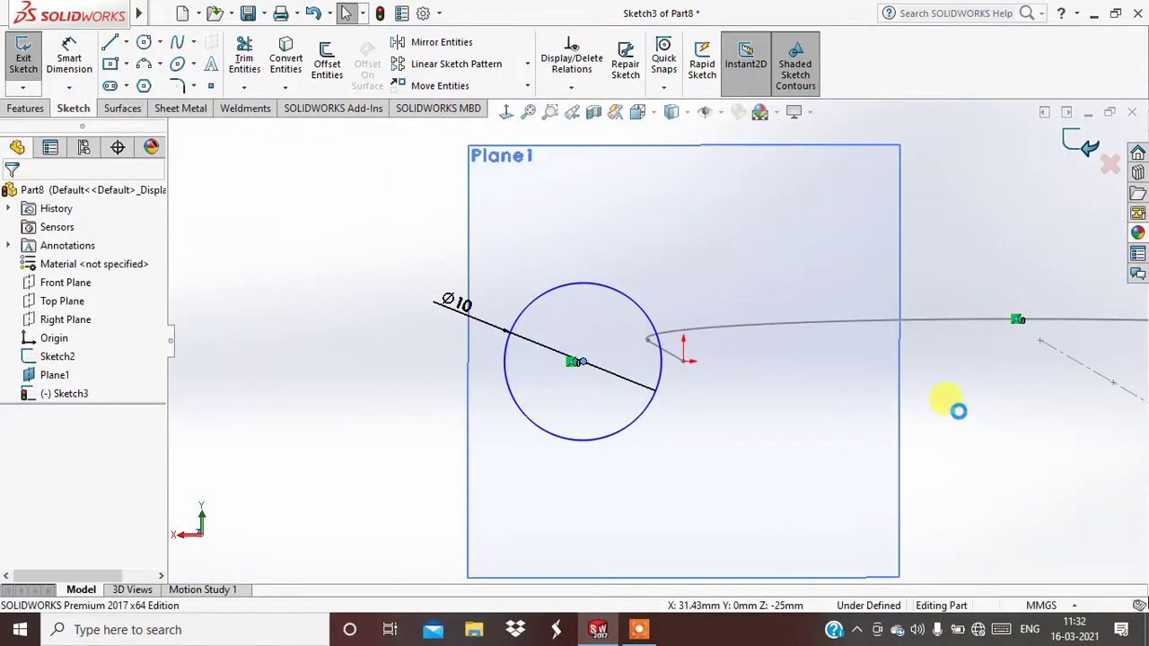
mouse_move(958, 415)
middle_down()
mouse_move(965, 455)
mouse_move(774, 419)
middle_up()
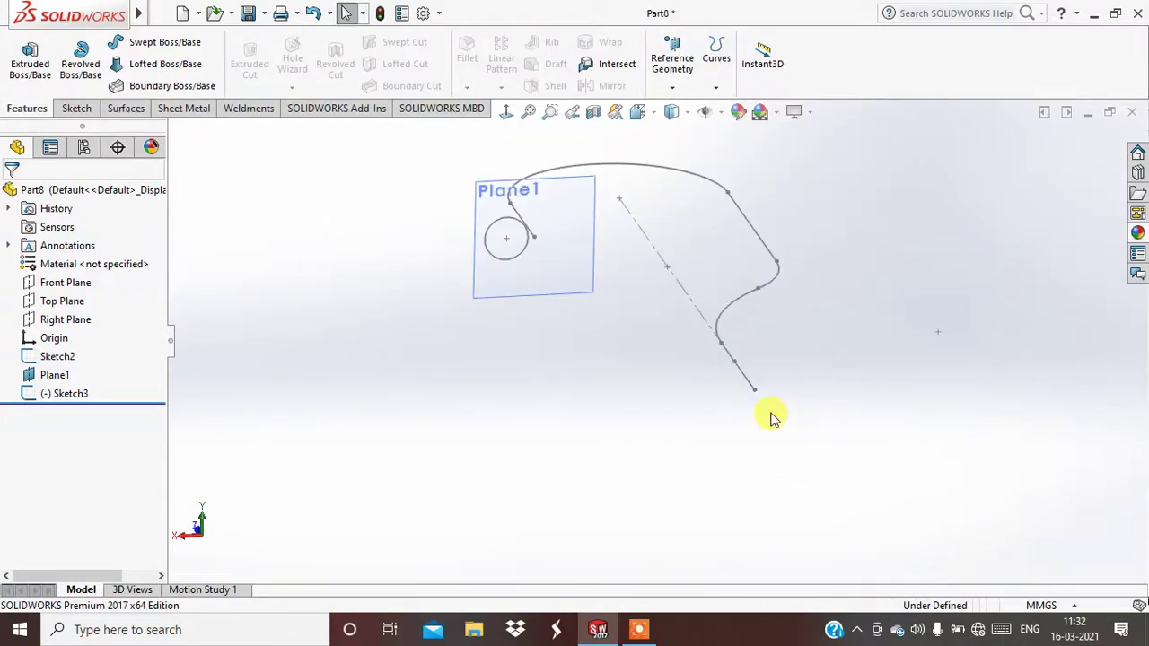
Create Plane2 at the hook path's endpoint, perpendicular to its end line Line3, and select it
click(675, 64)
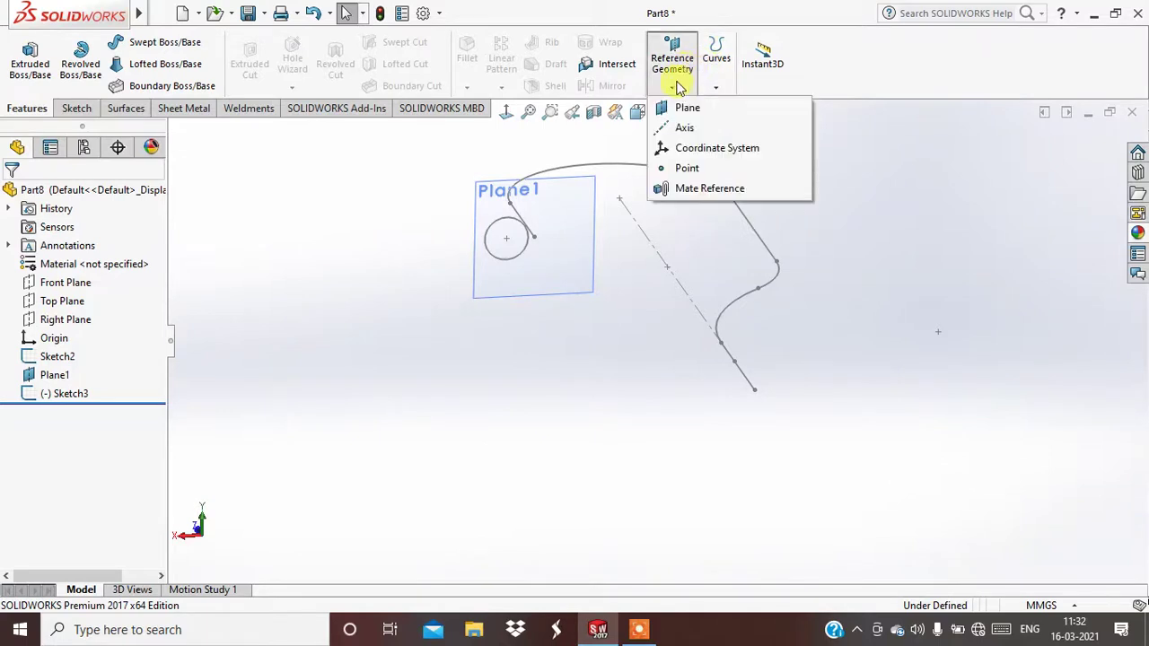
click(705, 110)
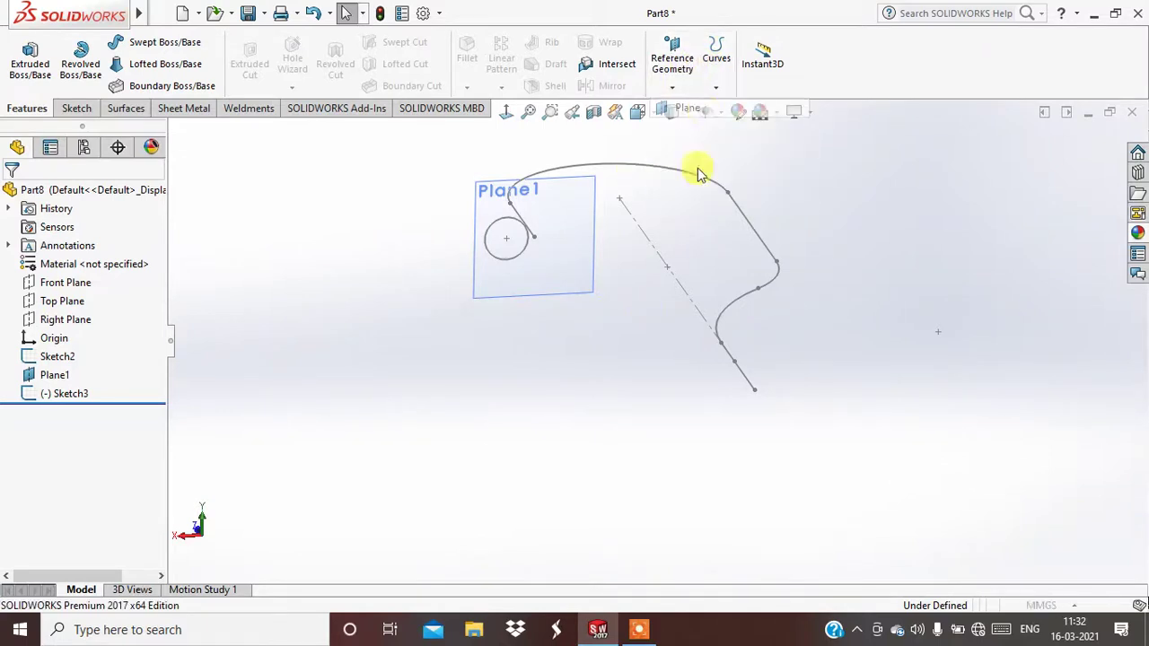
click(745, 383)
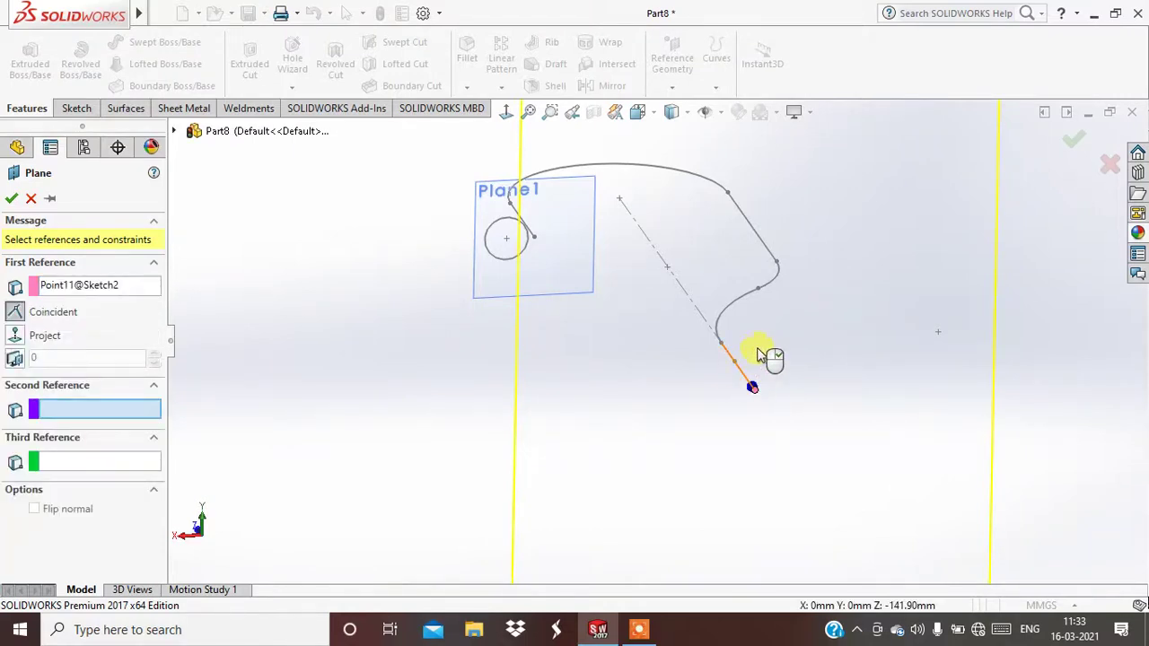
click(758, 355)
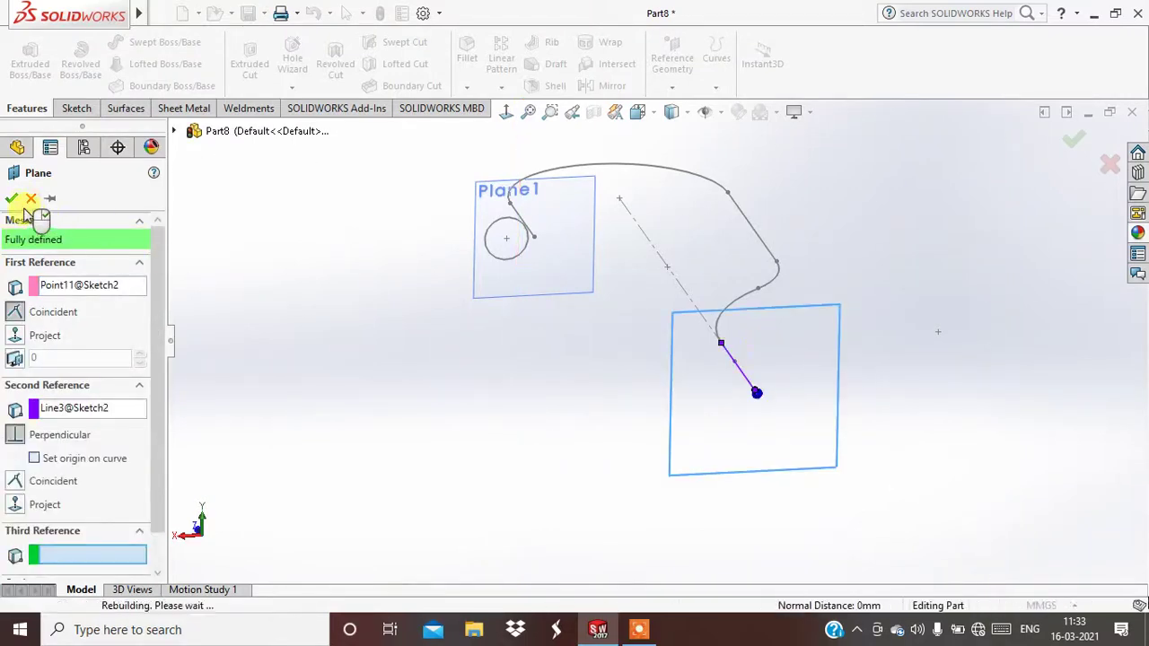
click(13, 199)
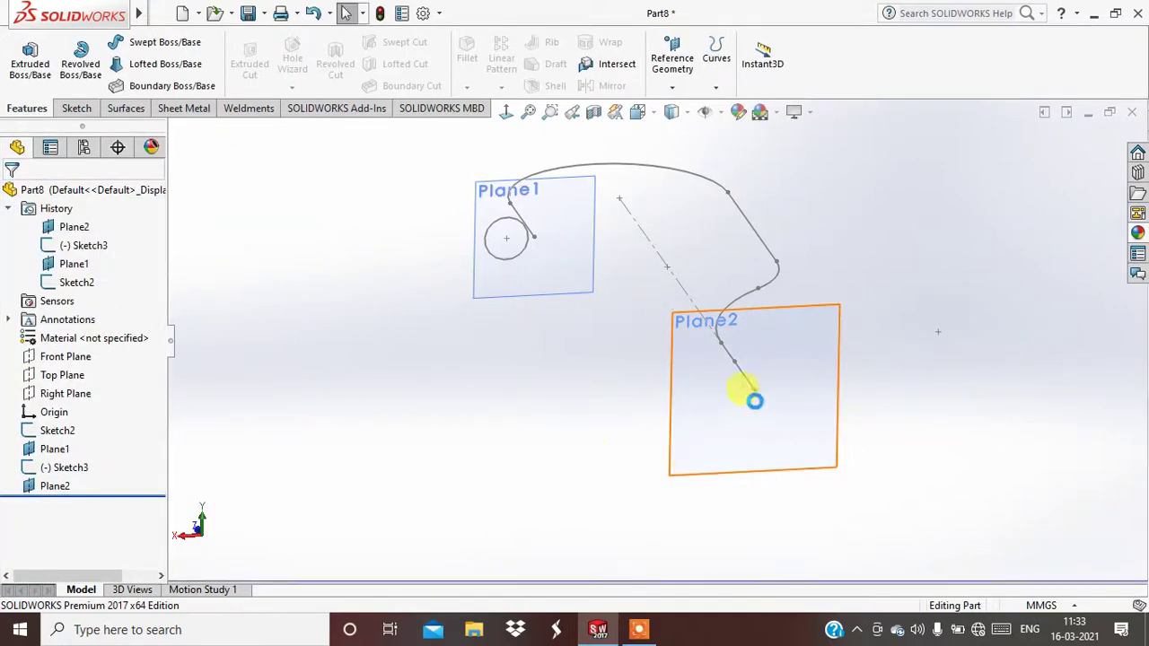
click(754, 400)
Sketch a circle on Plane2 centred on the hook path's endpoint
click(762, 413)
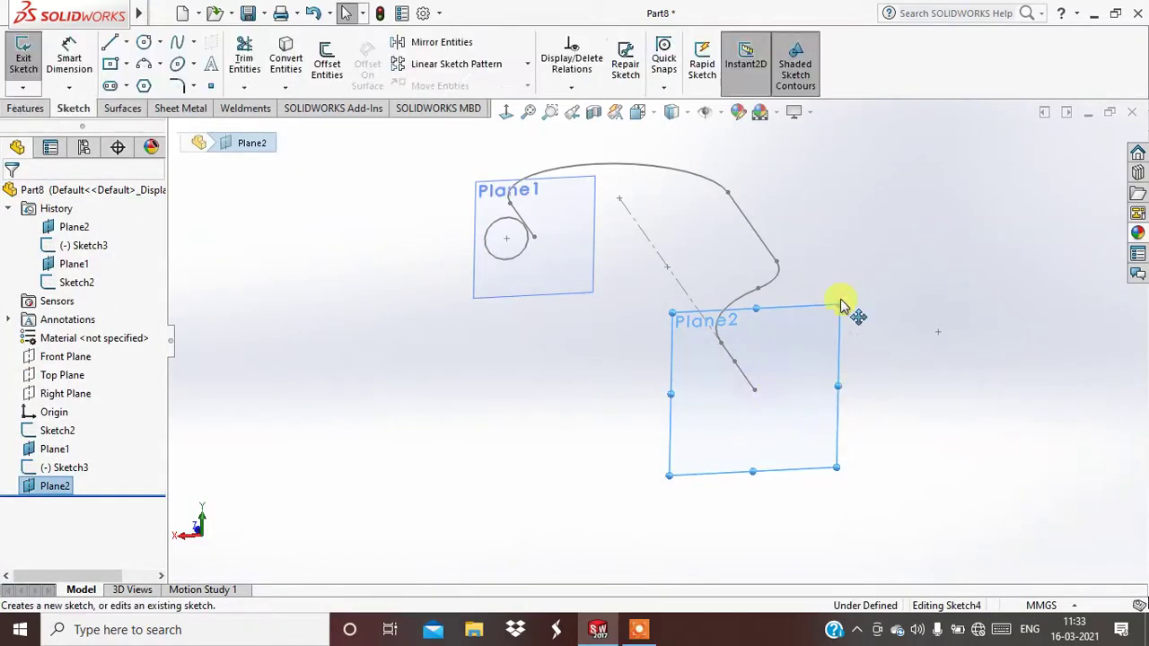
click(145, 43)
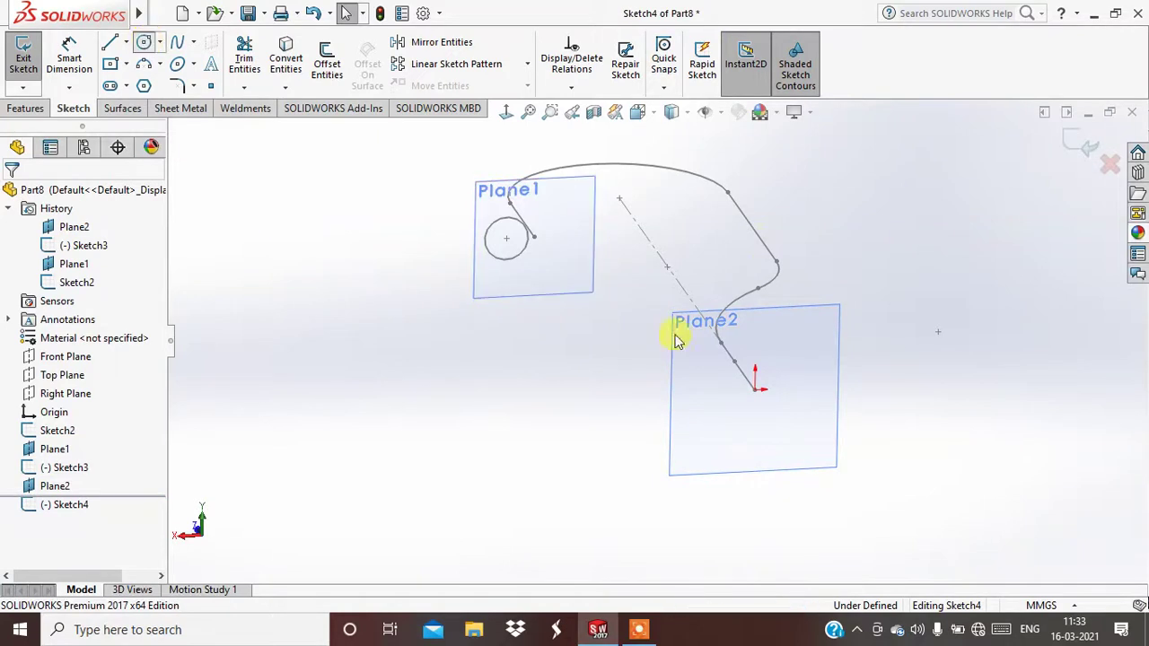
click(755, 389)
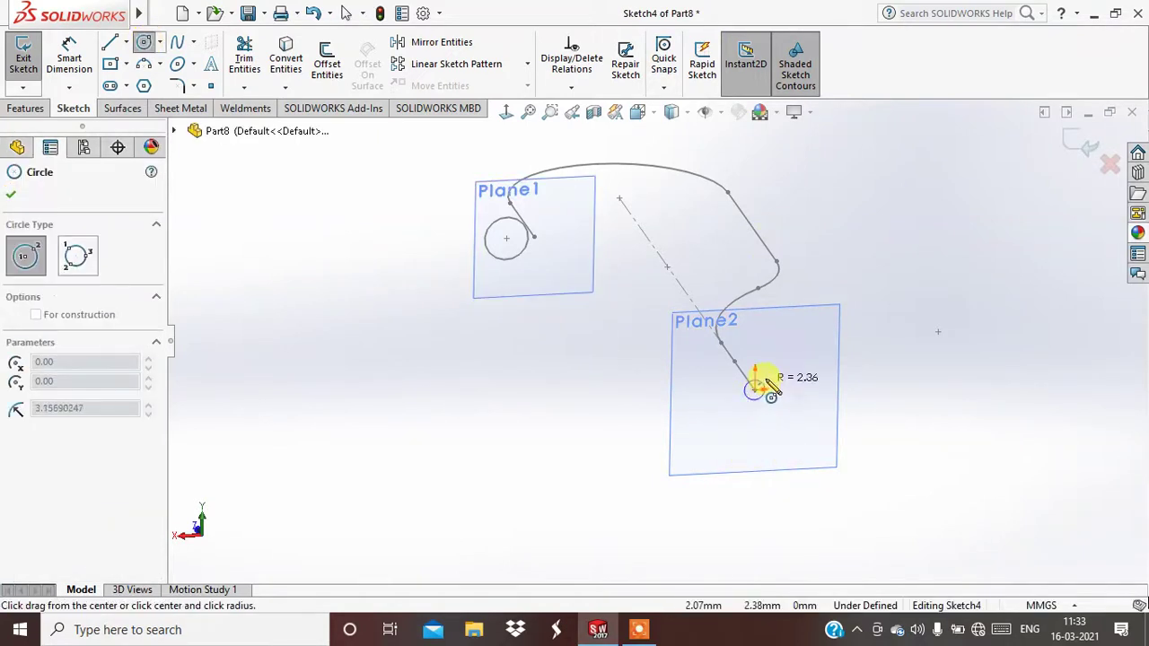
click(768, 380)
Dimension the circle's diameter to 10 and exit Sketch4
click(63, 74)
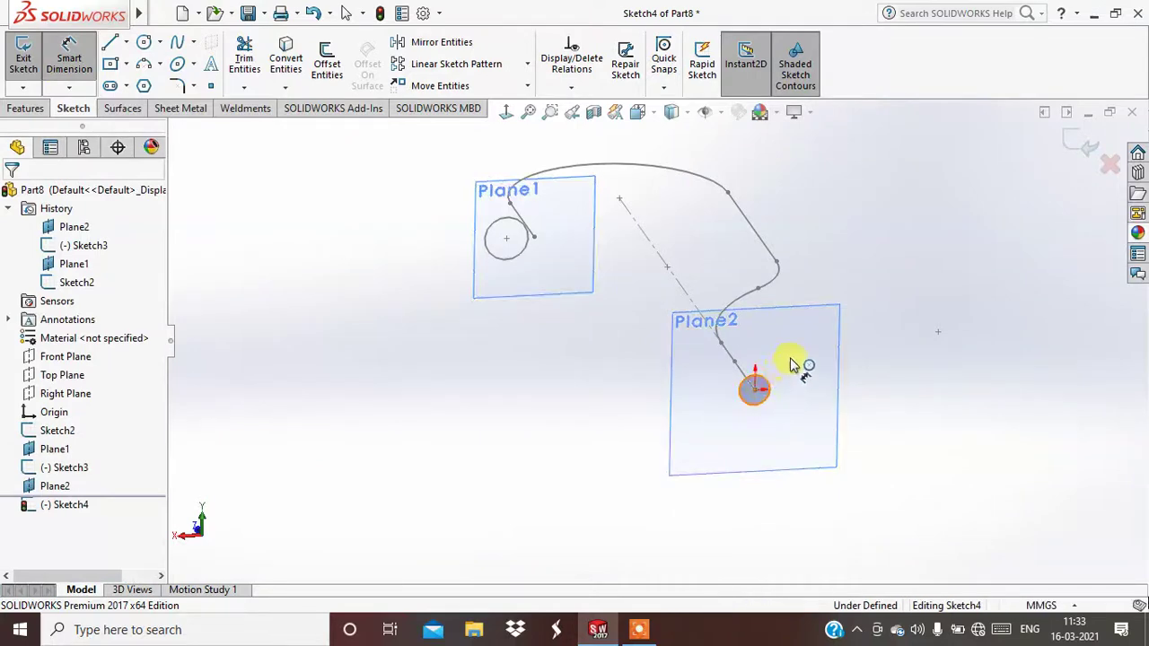
click(770, 384)
click(811, 372)
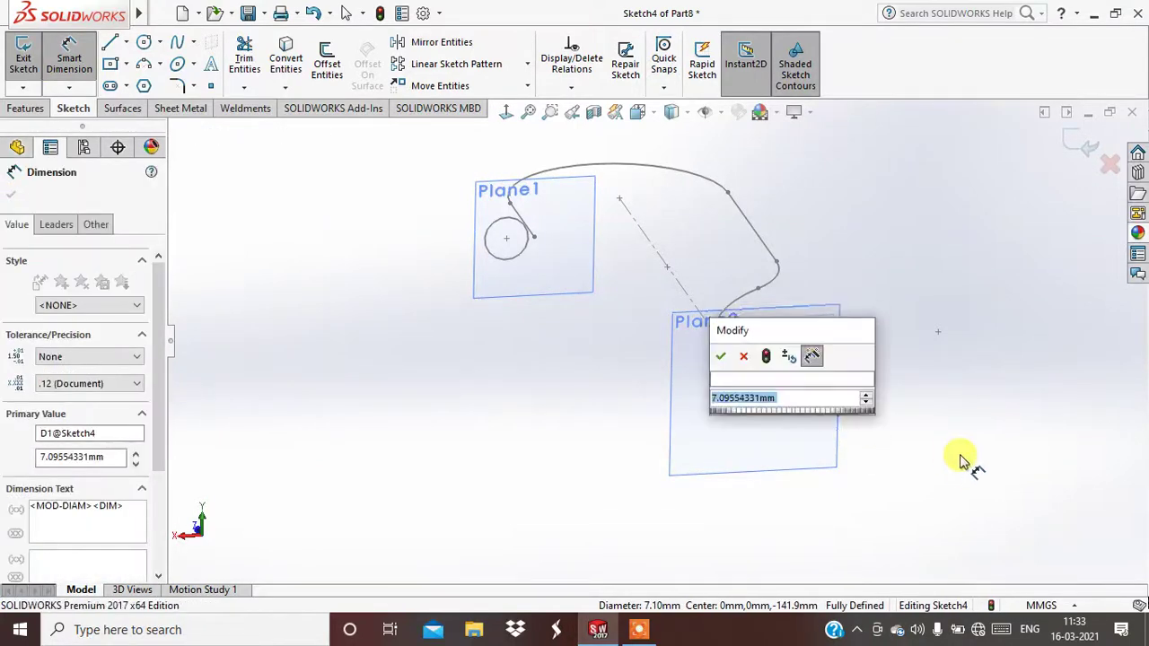
text(10)
key(Return)
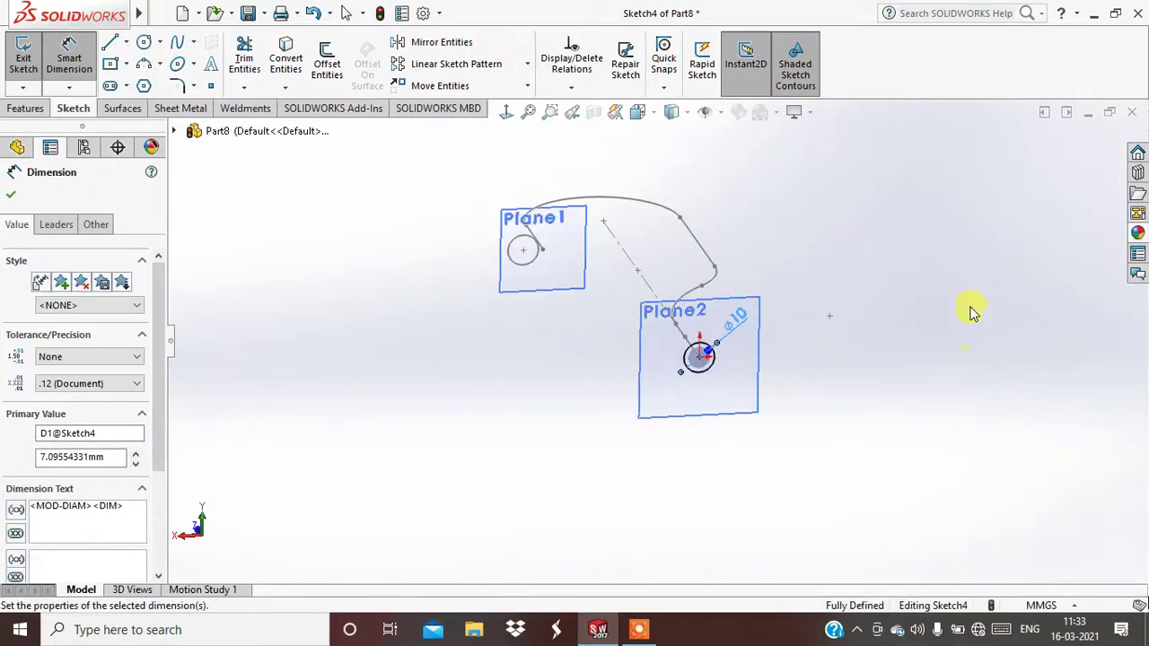
click(184, 285)
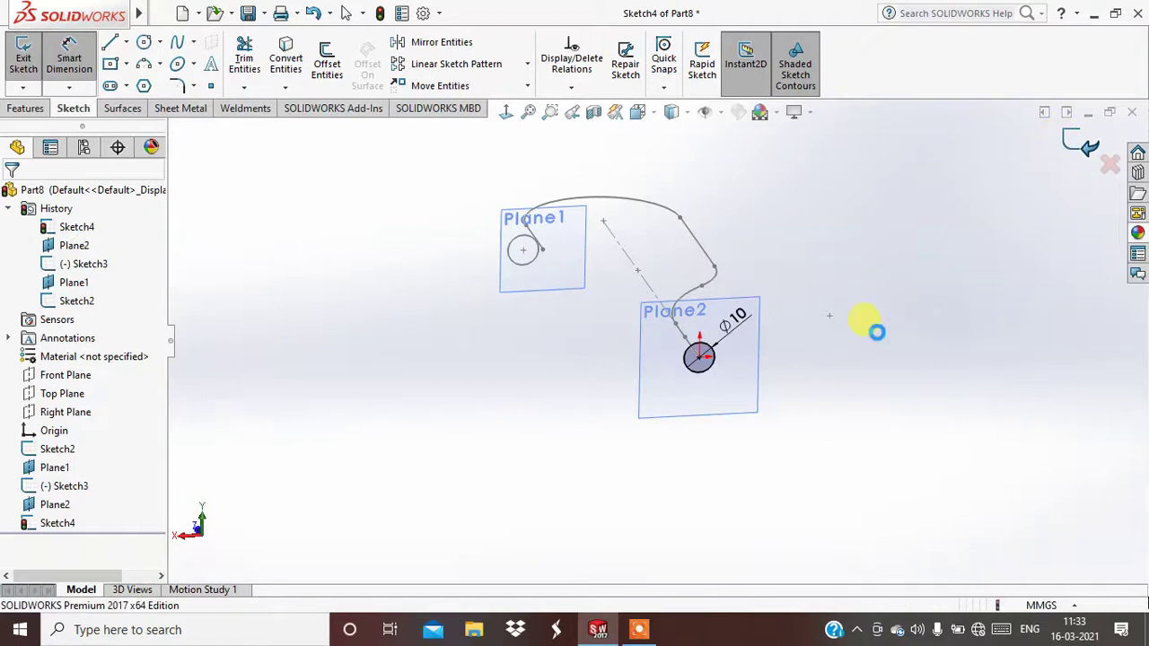
key(ctrl+b)
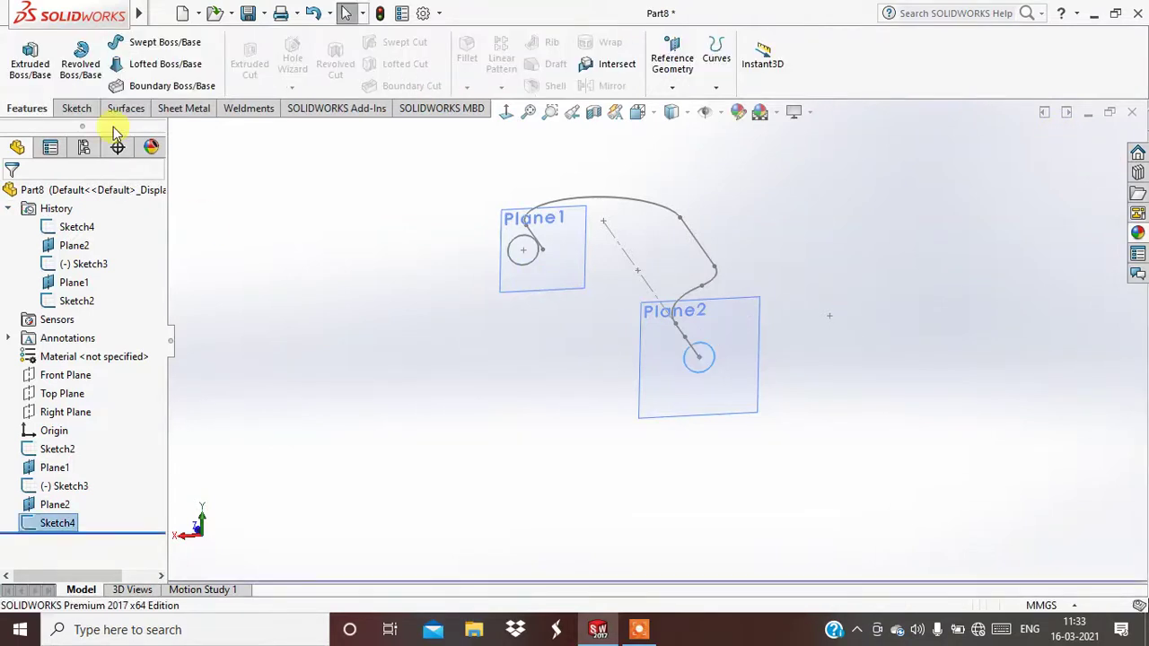
Sweep the Ø10 Sketch4 circle along the Sketch2 hook path as Sweep1
click(117, 42)
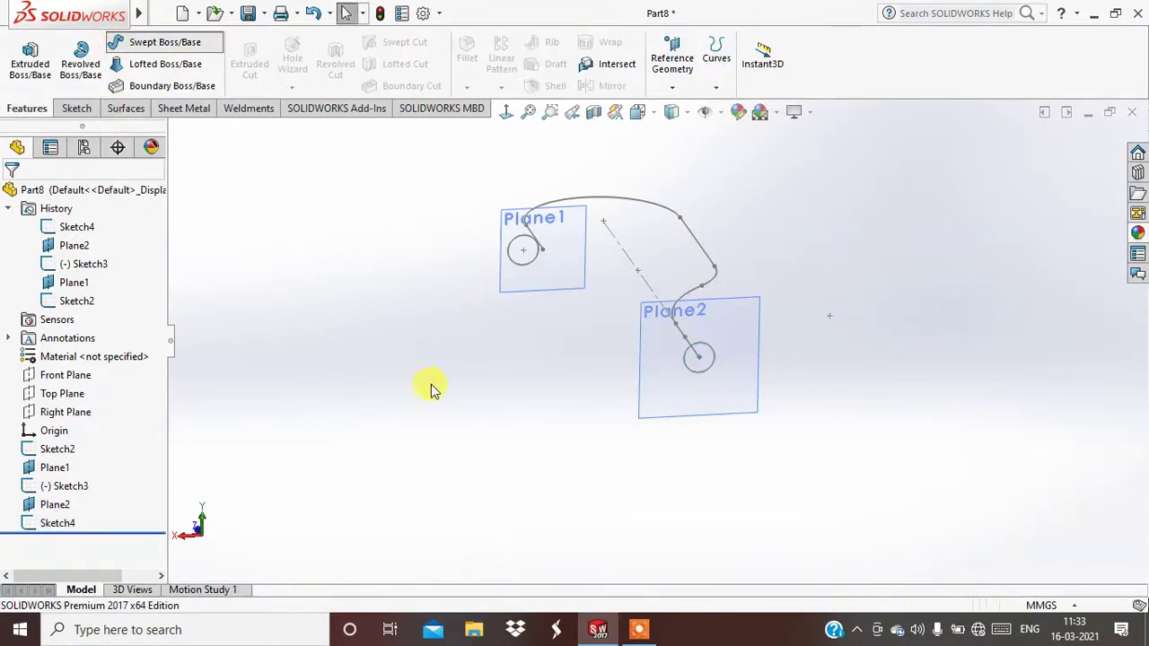
click(703, 378)
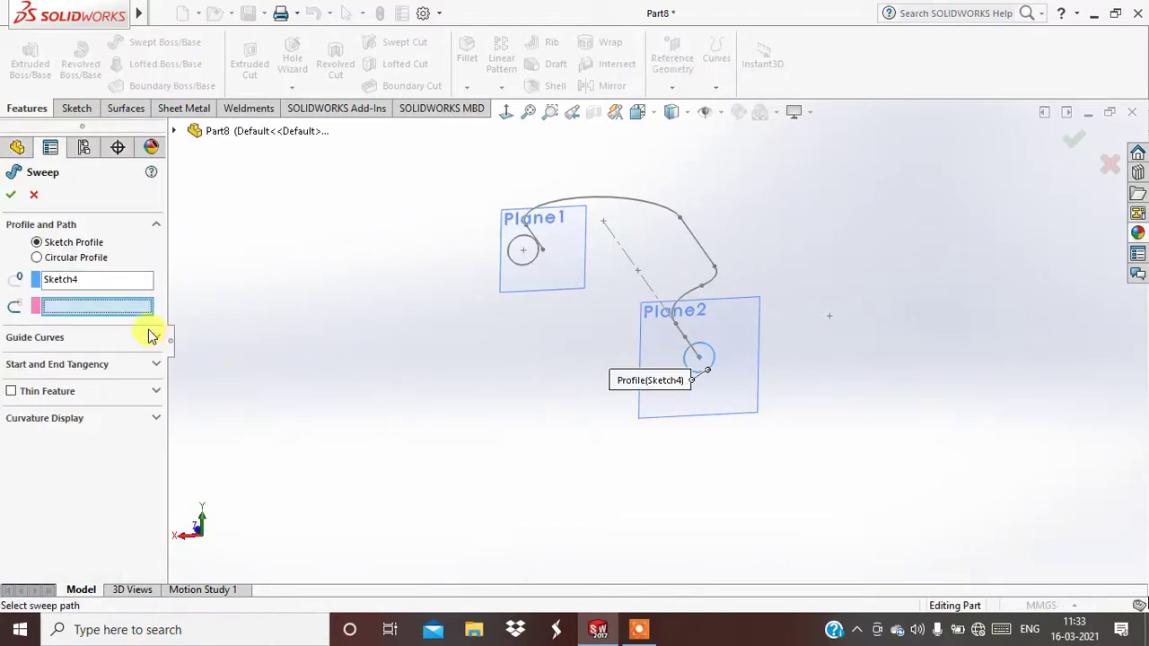
click(698, 246)
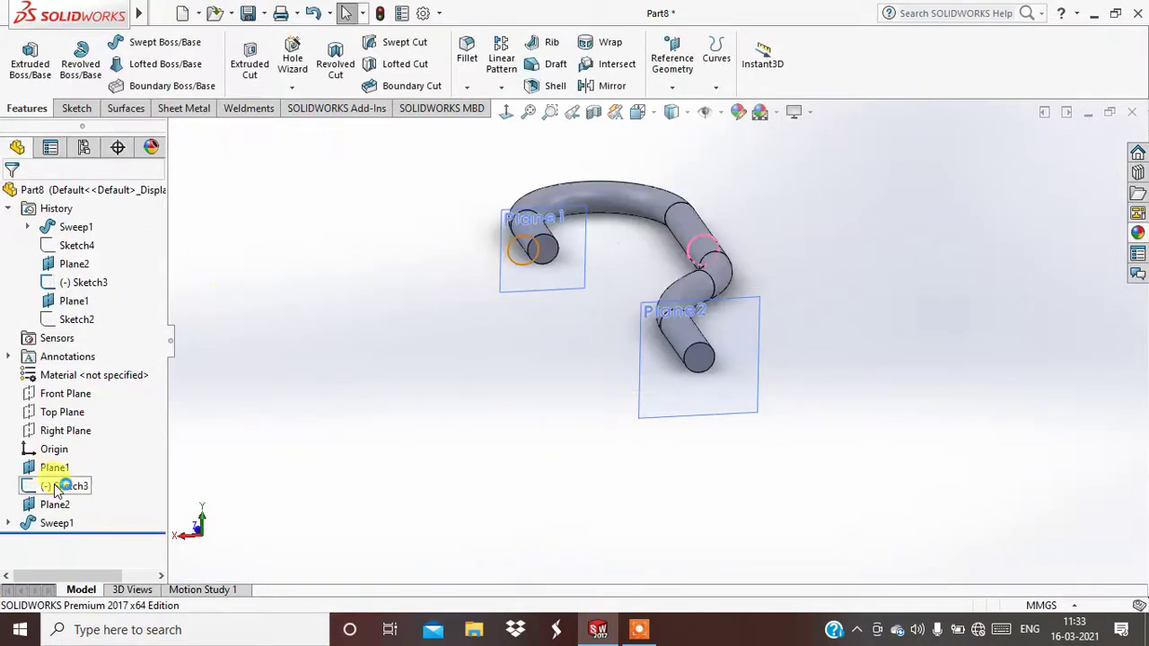
Delete Sketch3, Plane1 and Sweep1, confirming each deletion
right_click(56, 485)
click(89, 424)
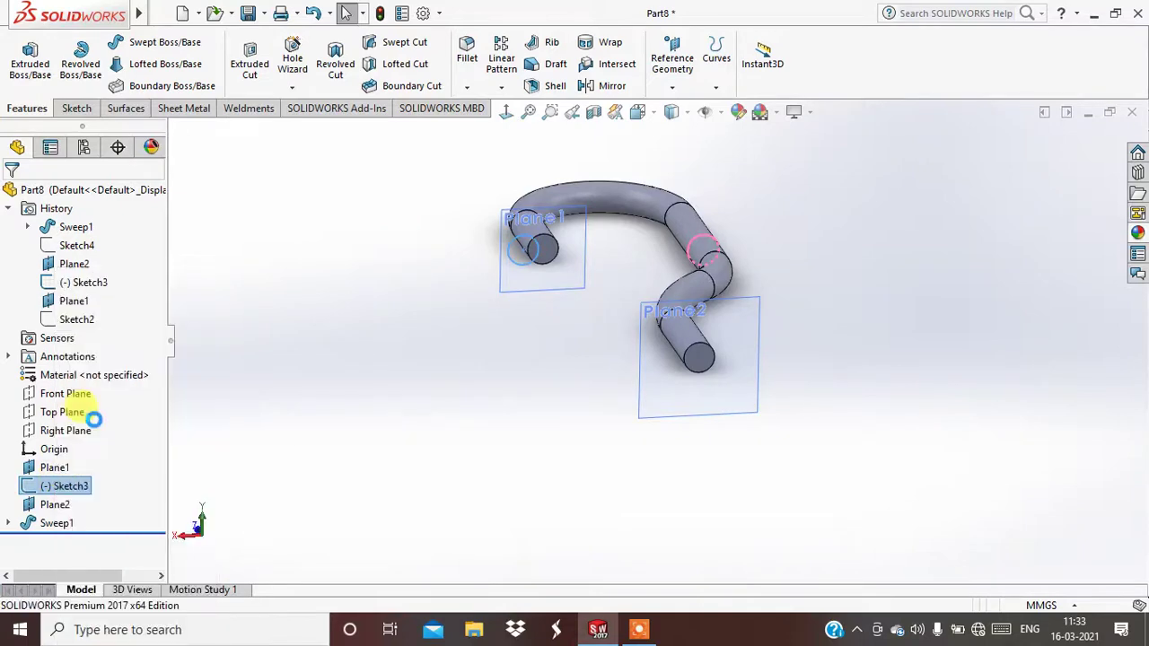
click(664, 235)
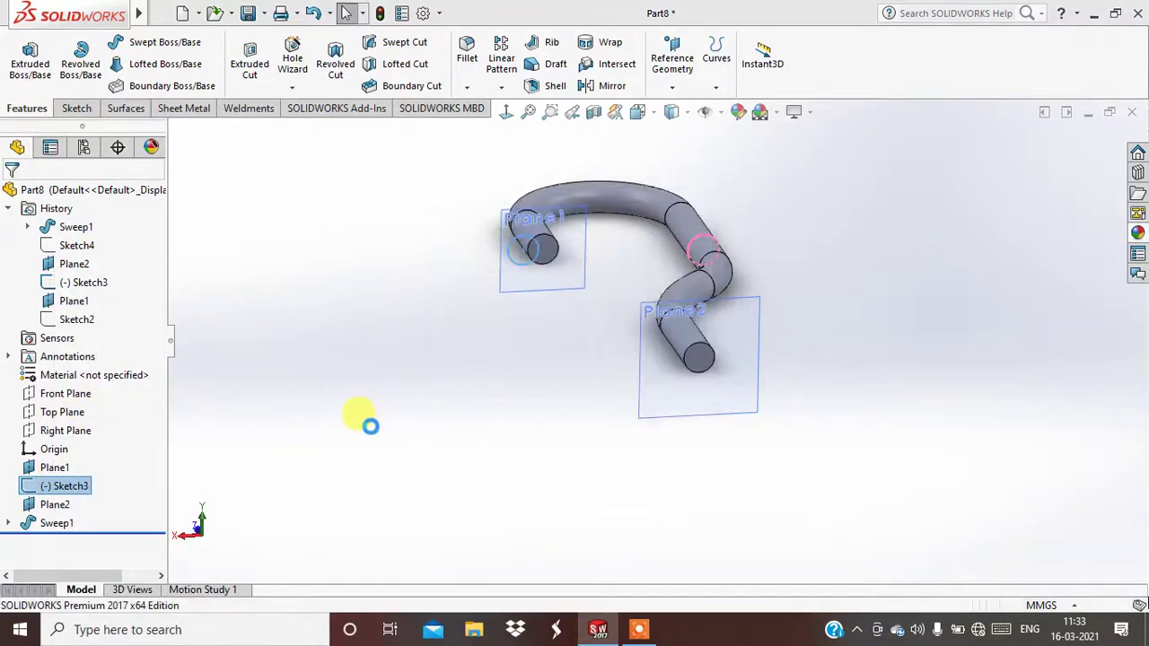
click(503, 274)
right_click(507, 269)
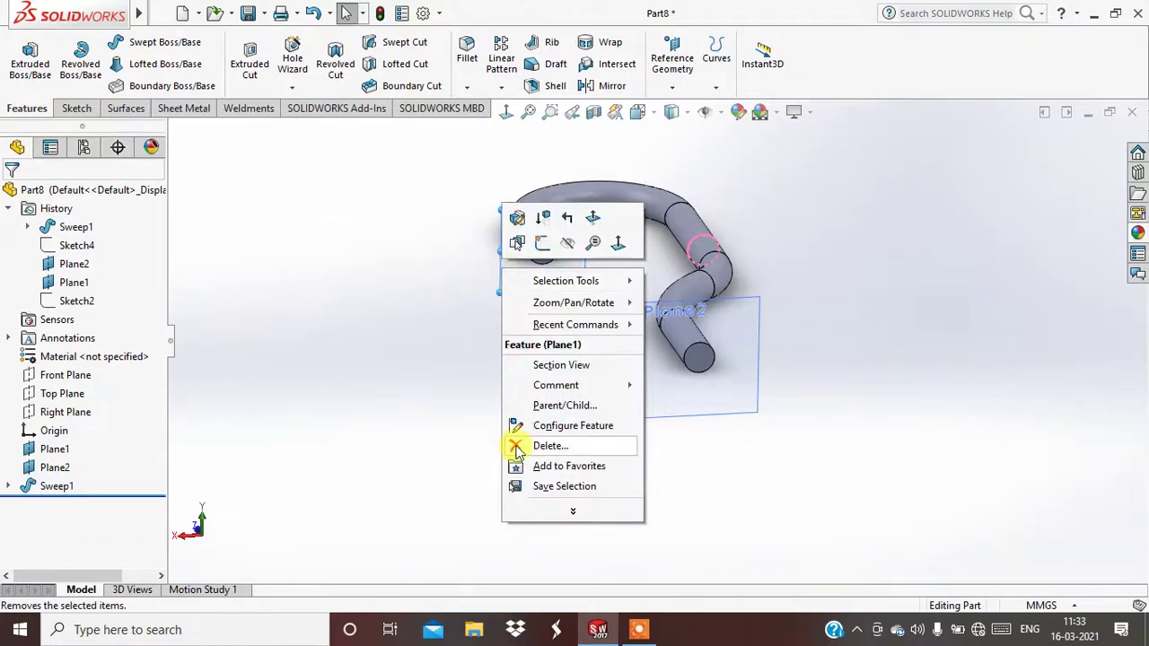
click(516, 446)
click(659, 228)
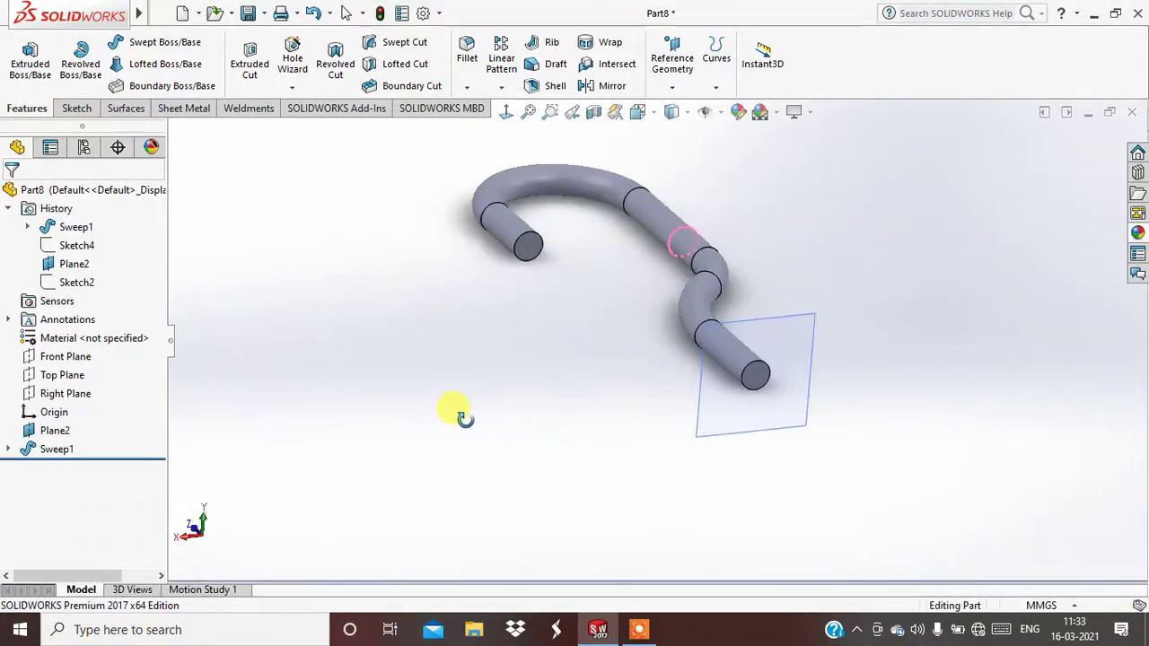
right_click(53, 449)
click(90, 403)
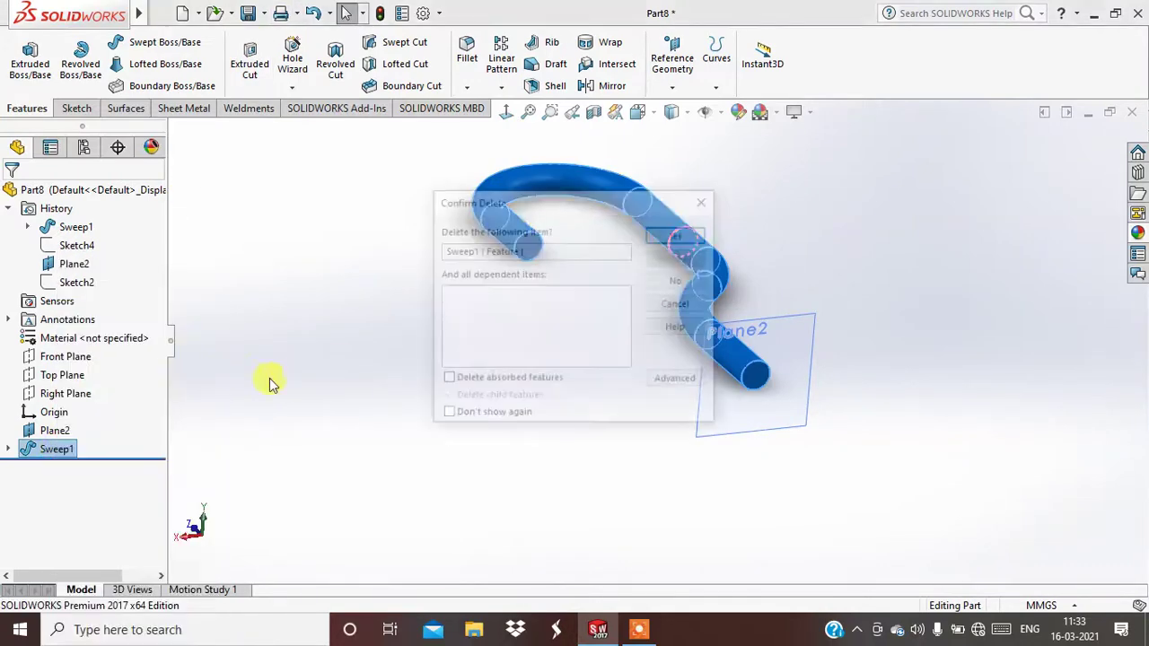
click(669, 234)
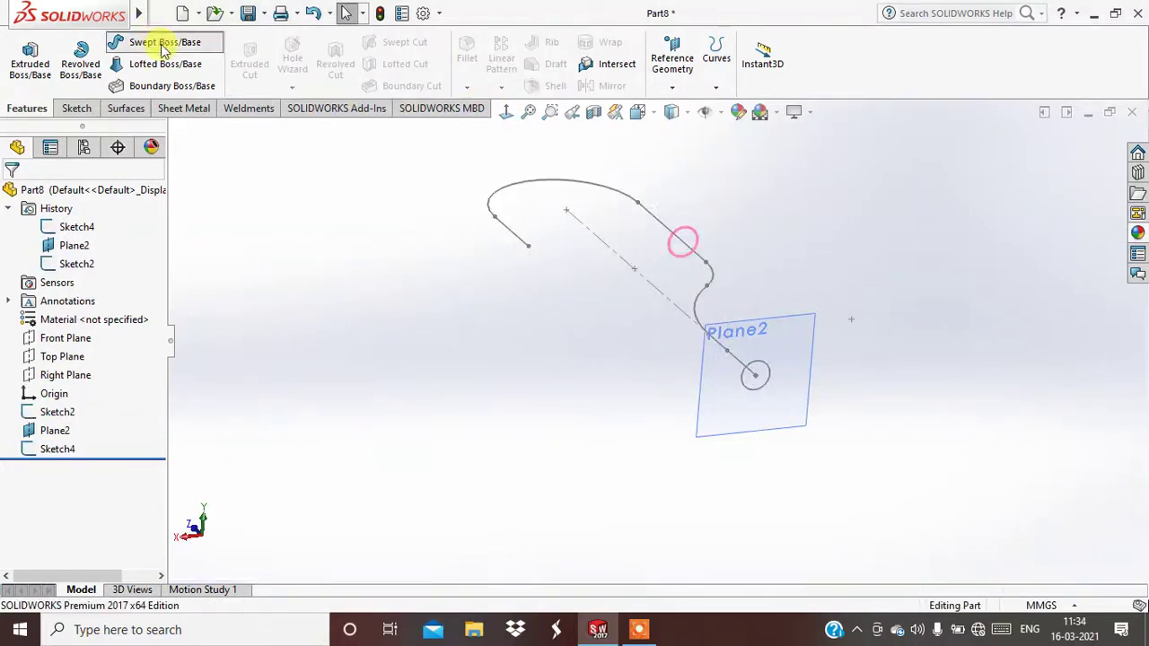
Create Sweep2 with a 10 mm circular profile along the Sketch2 hook path
click(159, 42)
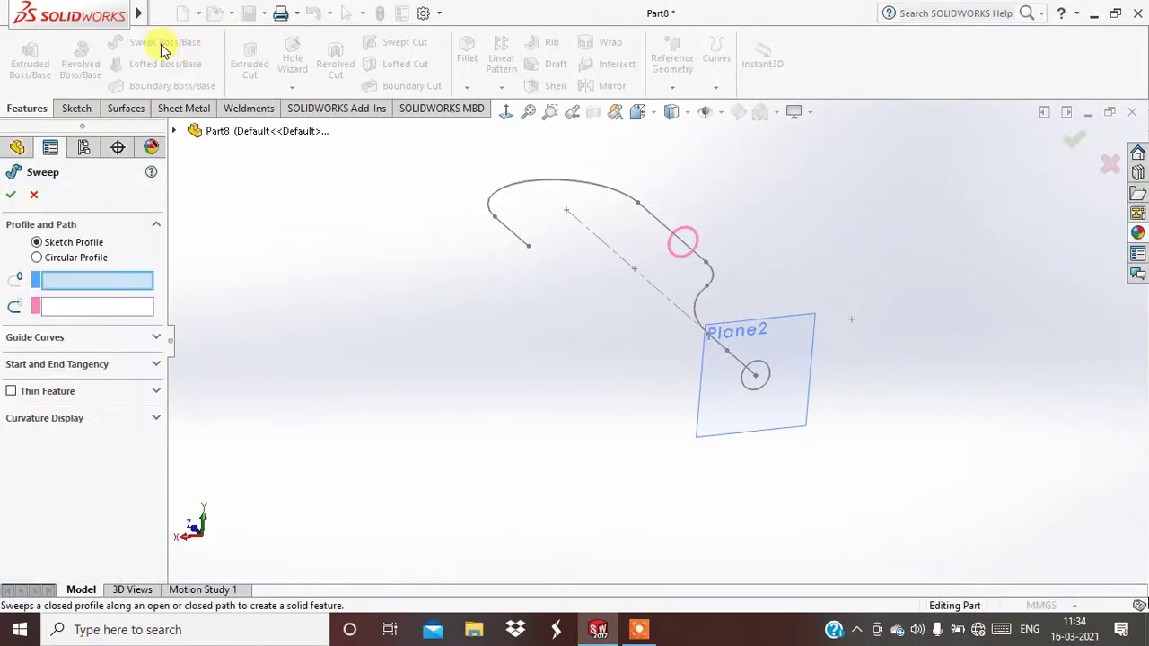
click(69, 262)
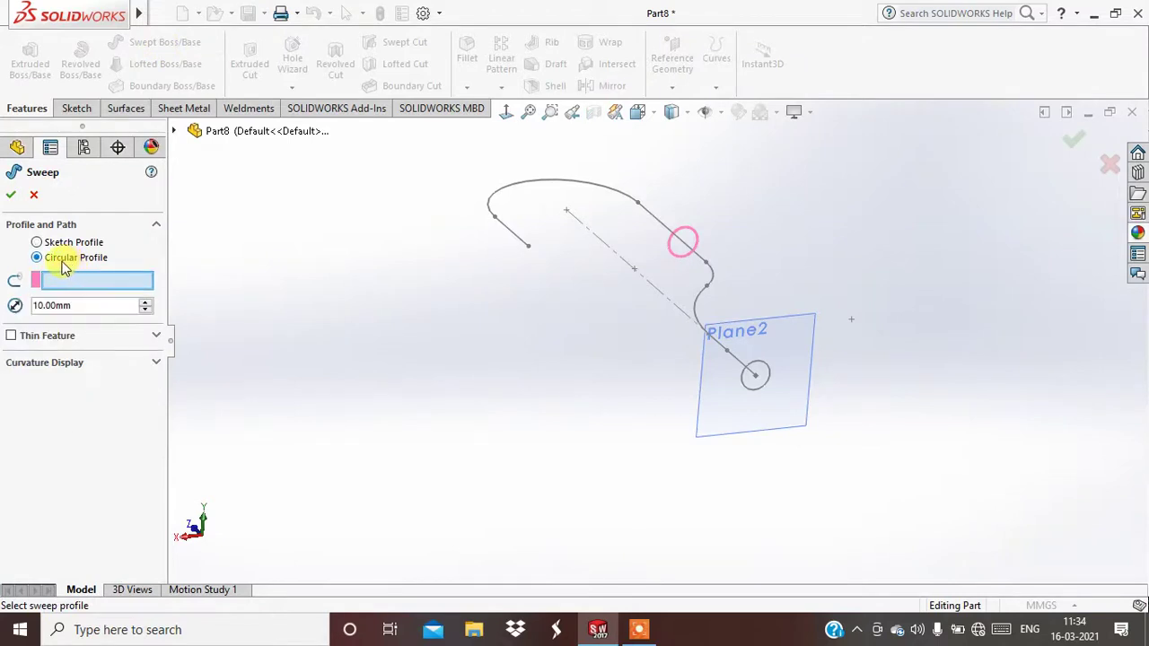
click(699, 293)
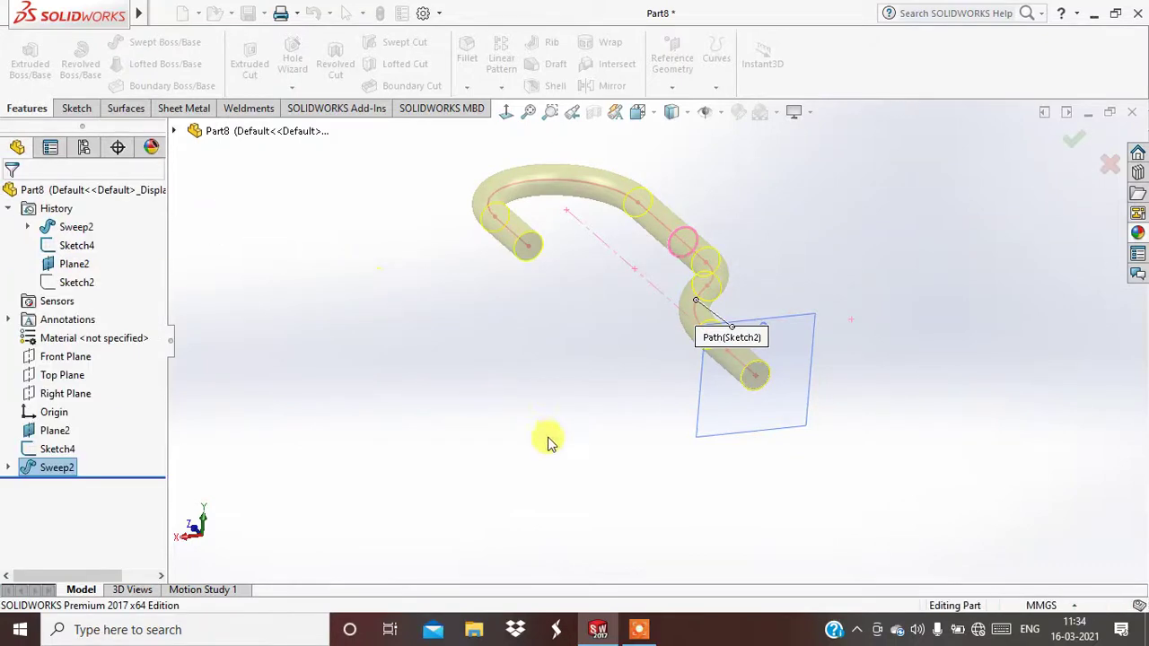
Hide Plane2 and orbit around the solid hook
right_click(740, 429)
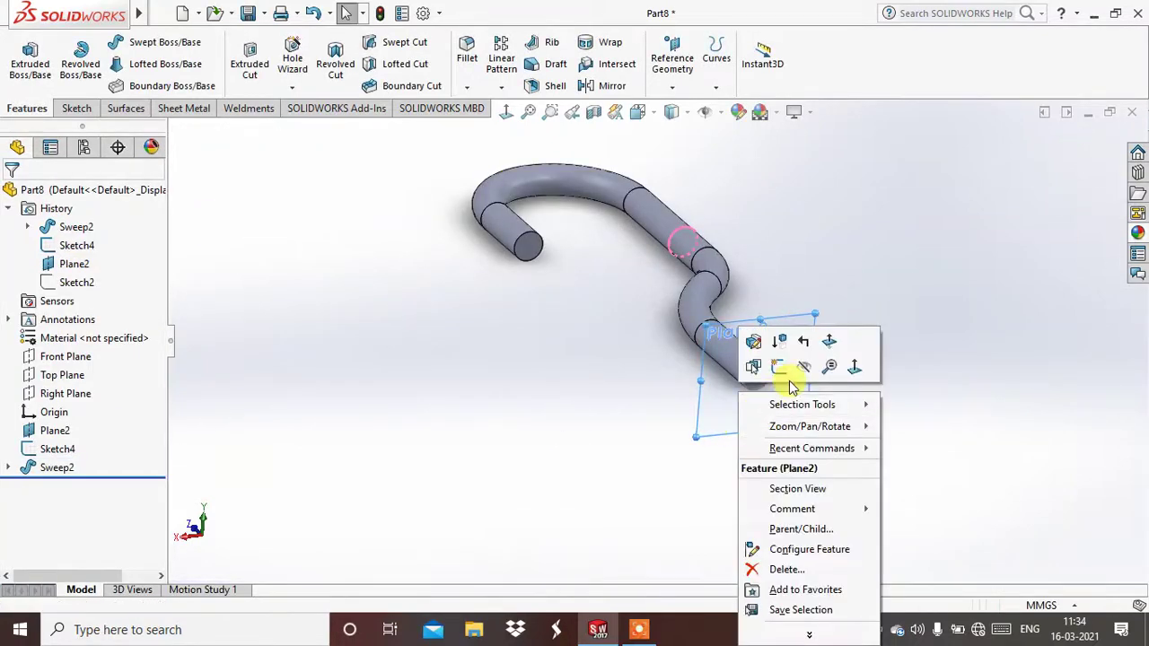
click(812, 366)
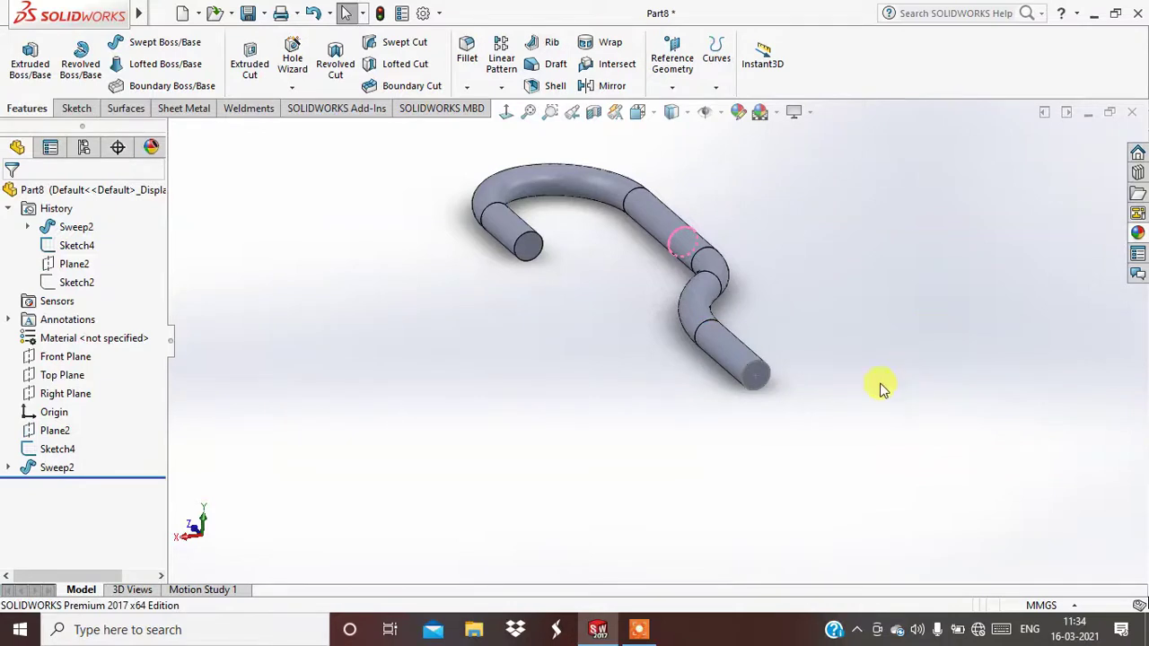
mouse_move(879, 387)
middle_down()
mouse_move(959, 386)
mouse_move(933, 359)
middle_up()
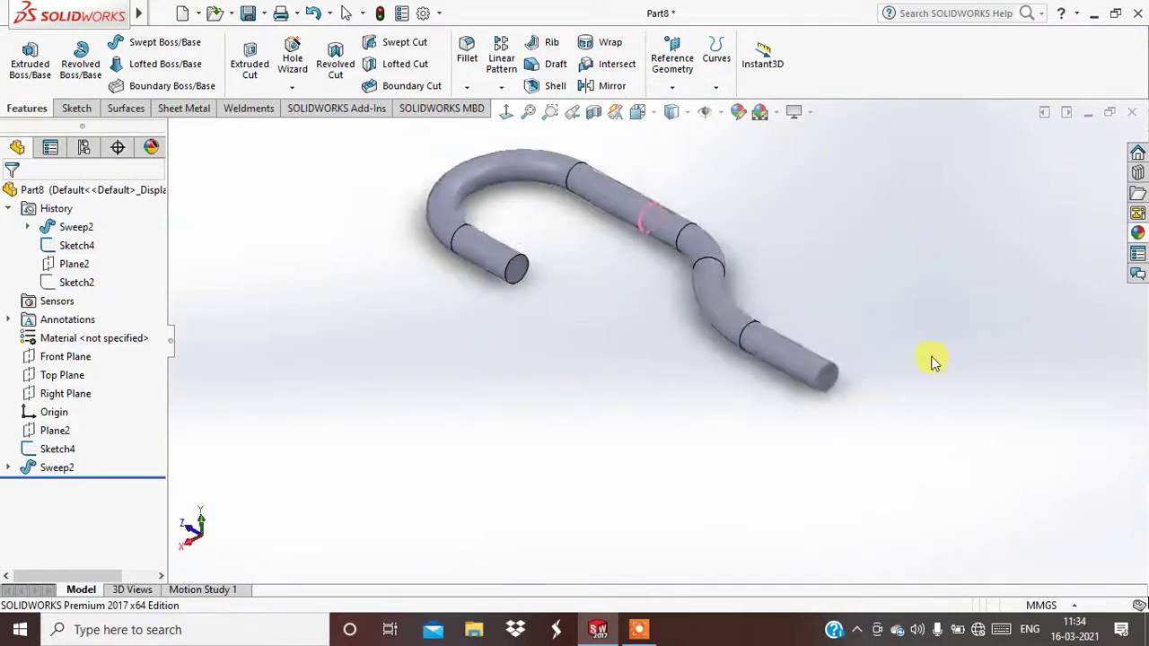
Set the display style to Shaded With Edges
click(671, 111)
click(671, 156)
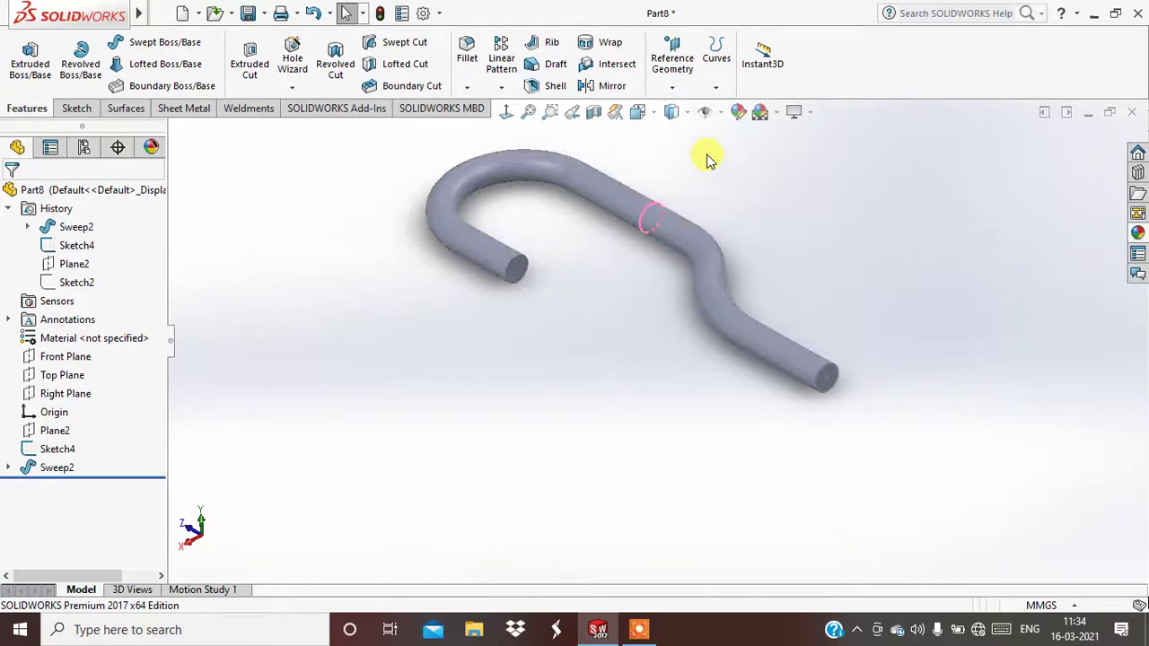
click(671, 111)
click(679, 136)
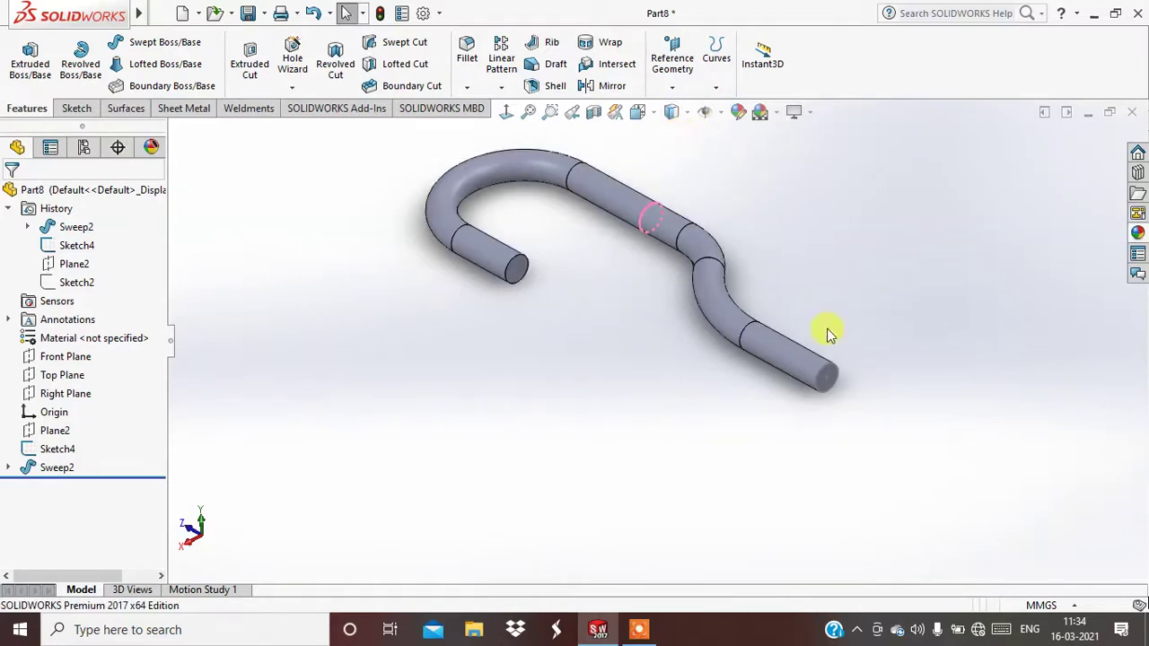
scroll(830, 332, up, 3)
scroll(661, 225, down, 4)
scroll(662, 226, up, 4)
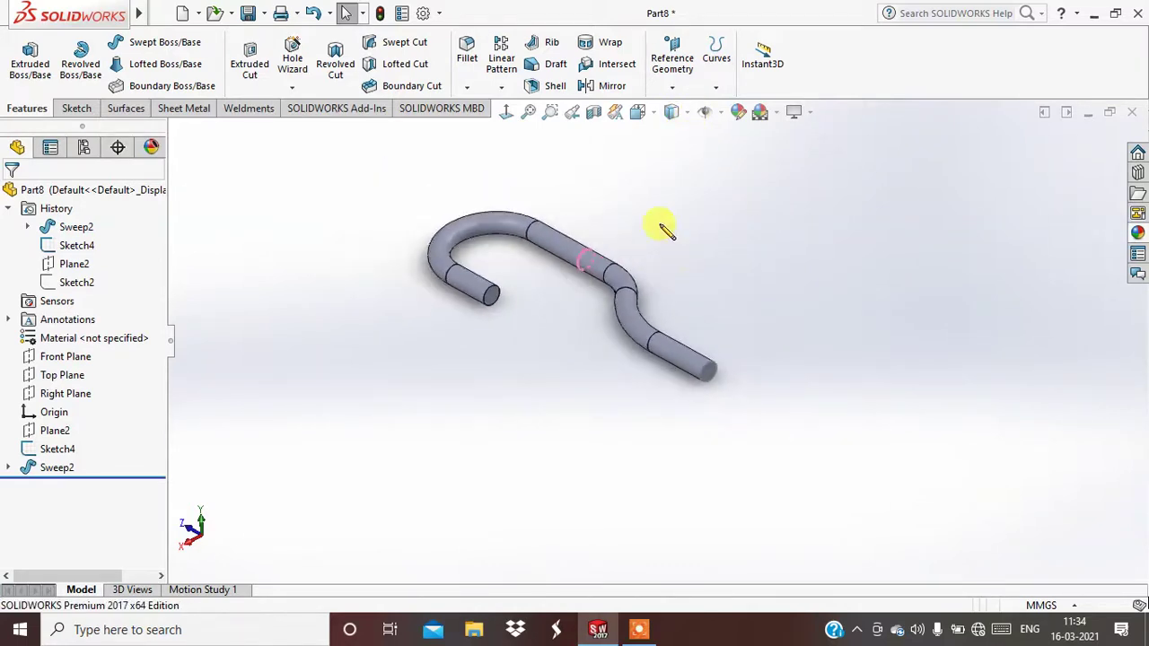